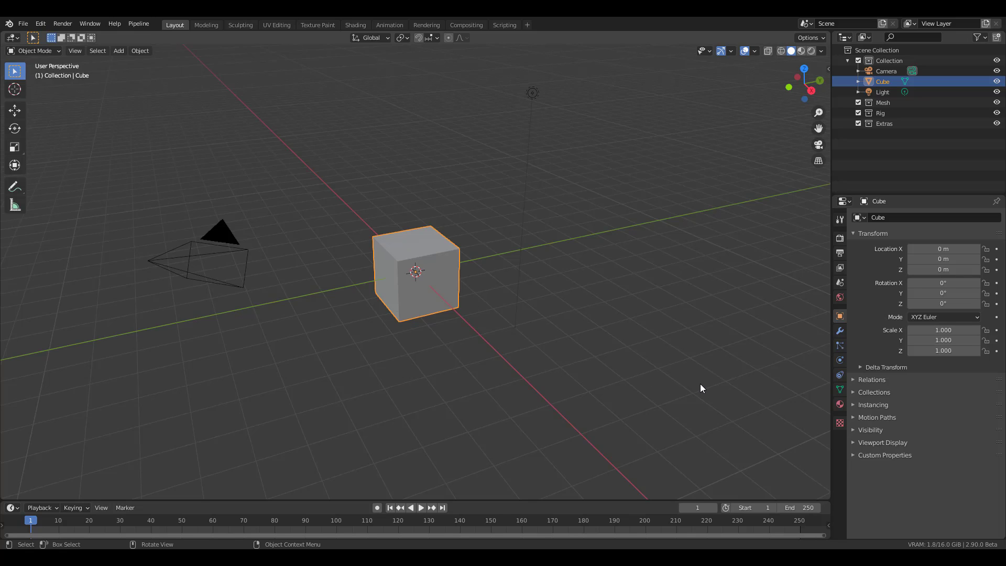
# Step: Look through the cube's material properties, from the Principled BSDF surface settings down to Volume
pyautogui.click(841, 406)
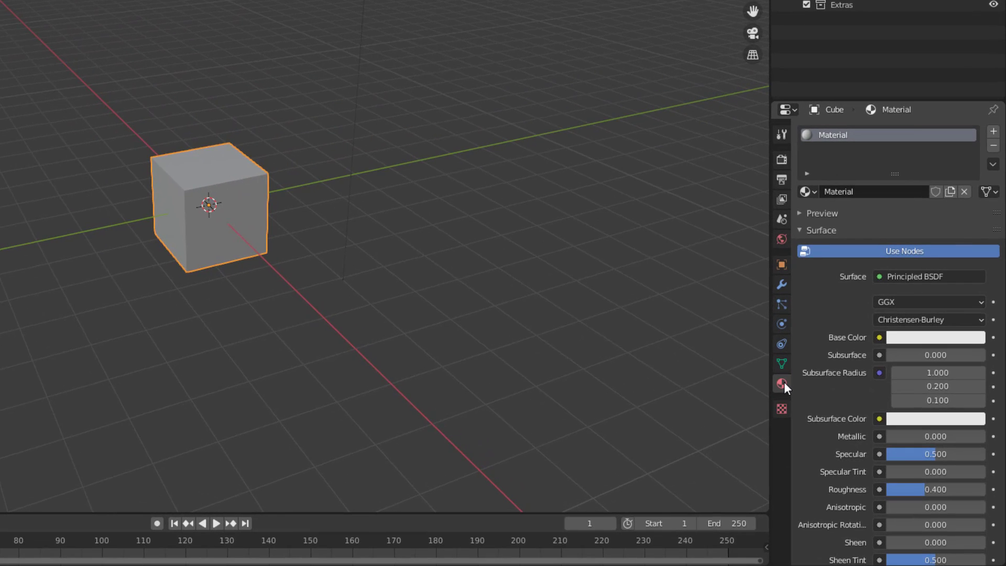
pyautogui.scroll(-5, 818, 341)
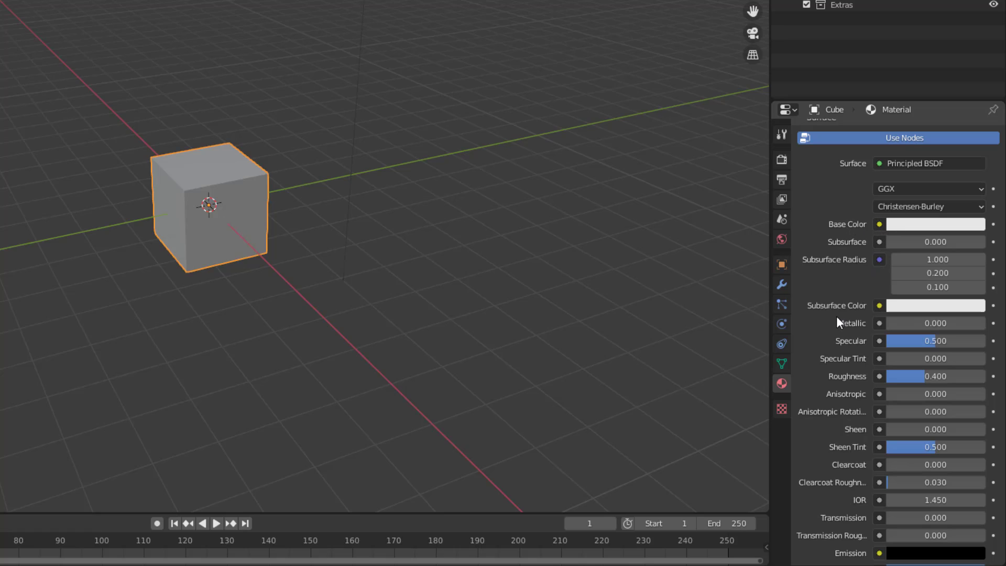
pyautogui.scroll(-4, 837, 309)
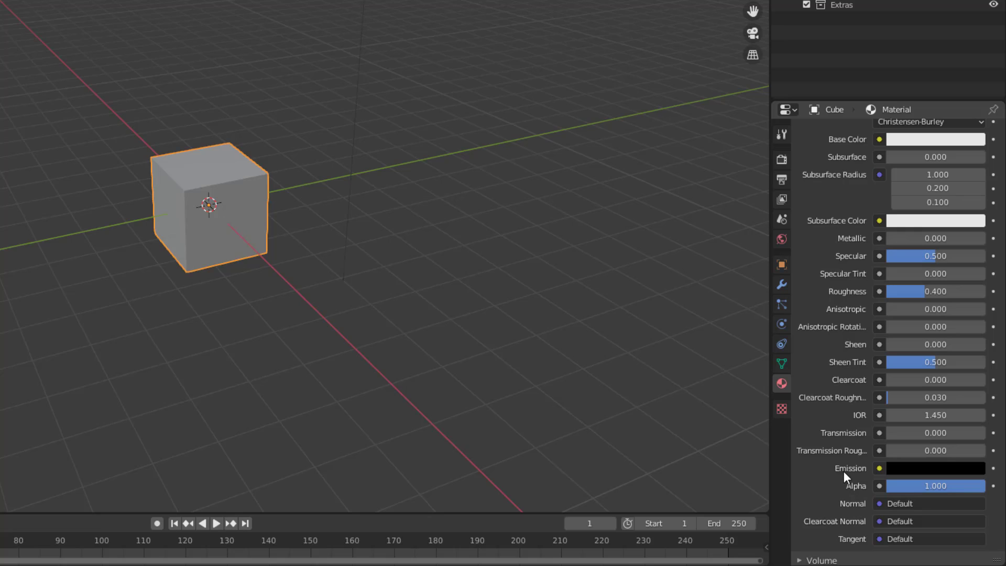
pyautogui.scroll(3, 870, 248)
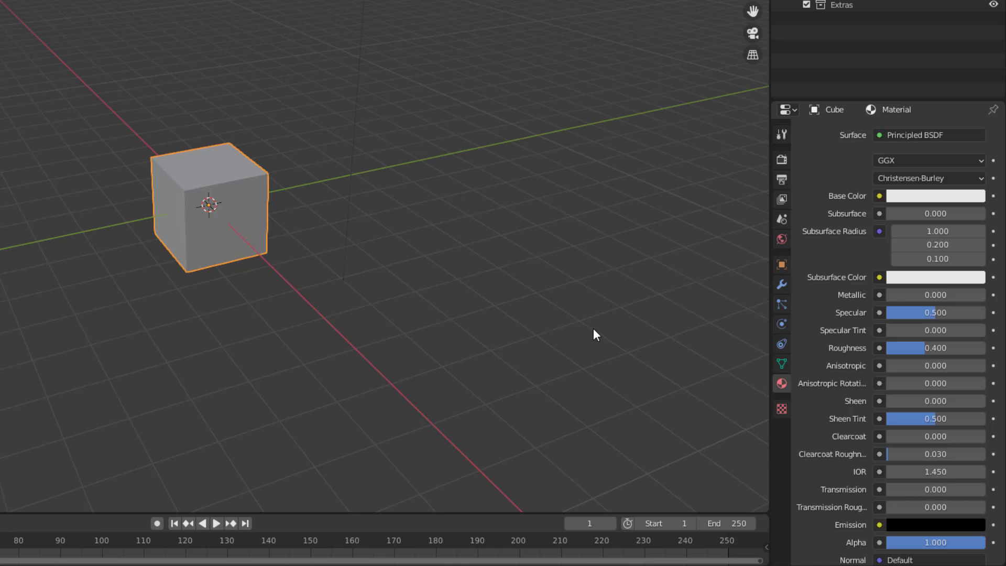
# Step: Add a Subdivision Surface modifier to the cube
pyautogui.click(779, 287)
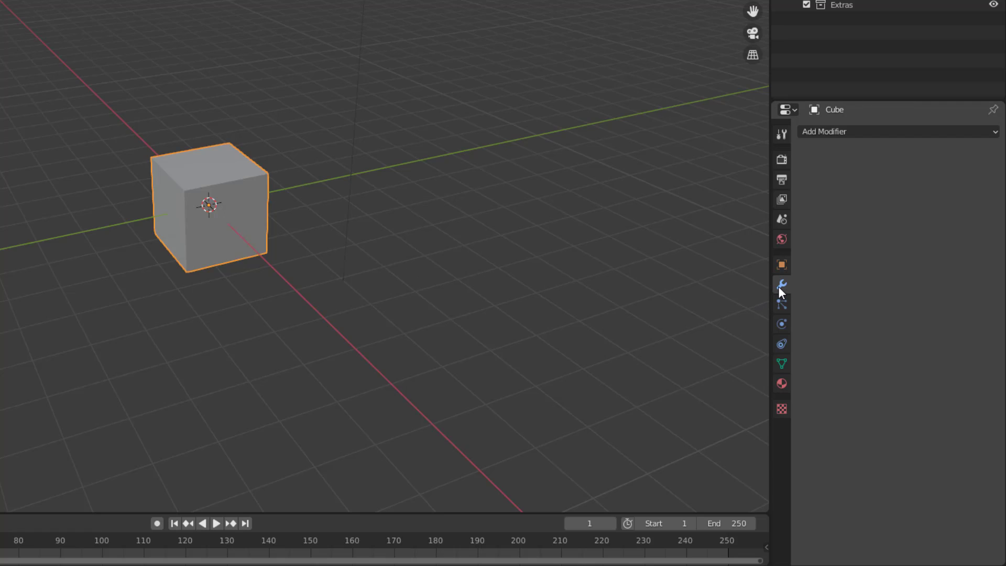
pyautogui.click(856, 131)
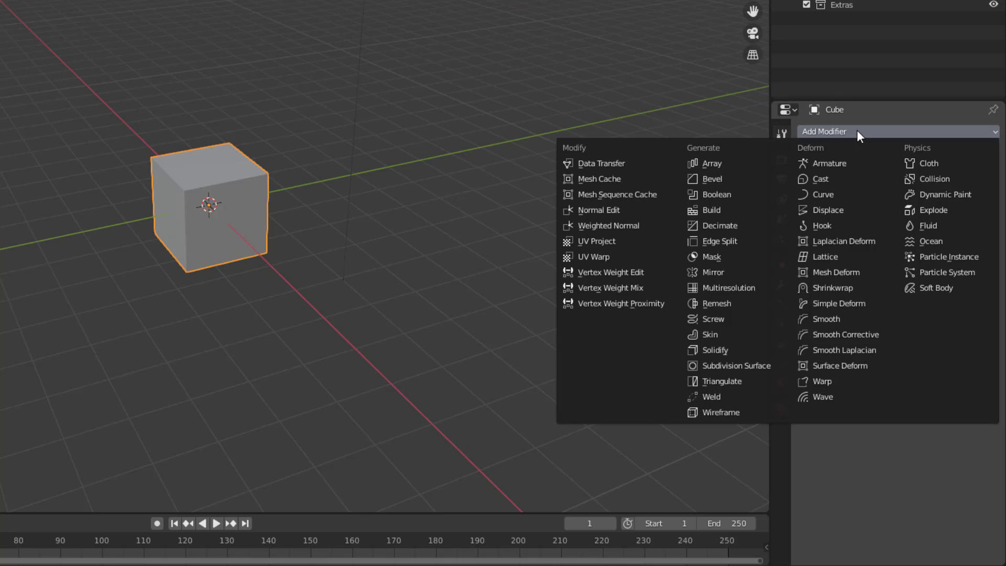
pyautogui.click(734, 368)
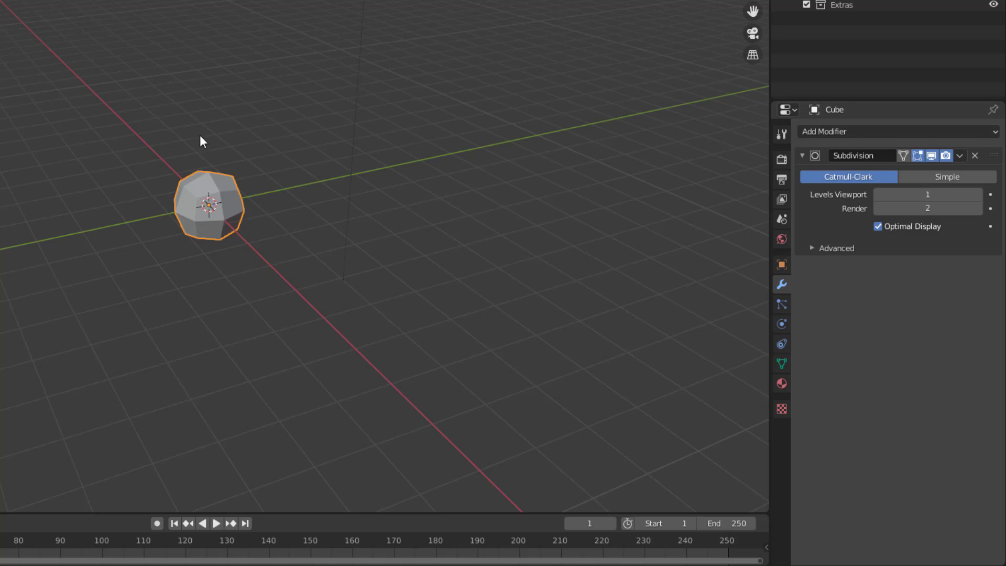
pyautogui.click(959, 156)
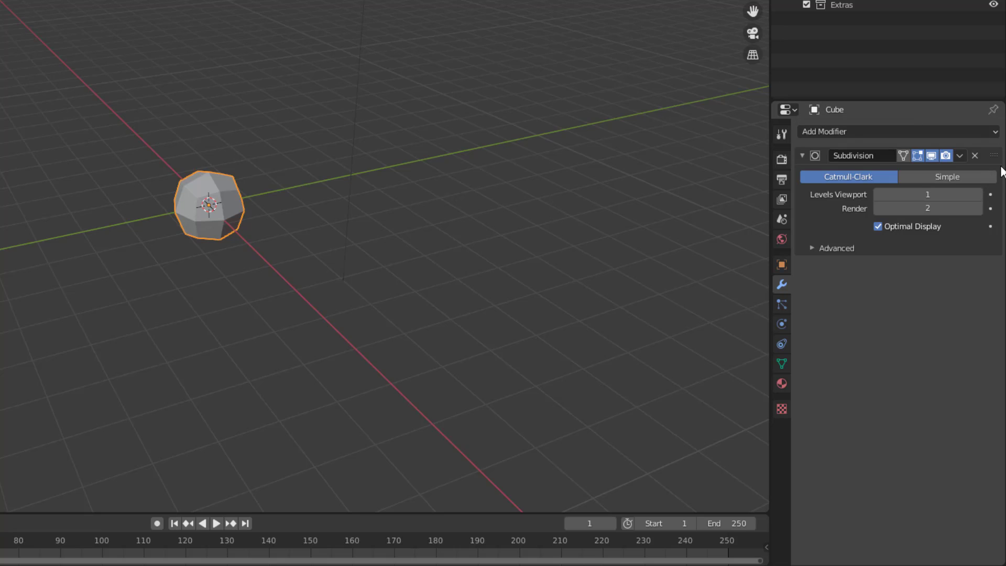
pyautogui.moveTo(994, 156)
pyautogui.mouseDown()
pyautogui.moveTo(943, 367)
pyautogui.moveTo(818, 225)
pyautogui.moveTo(980, 459)
pyautogui.moveTo(980, 146)
pyautogui.mouseUp()
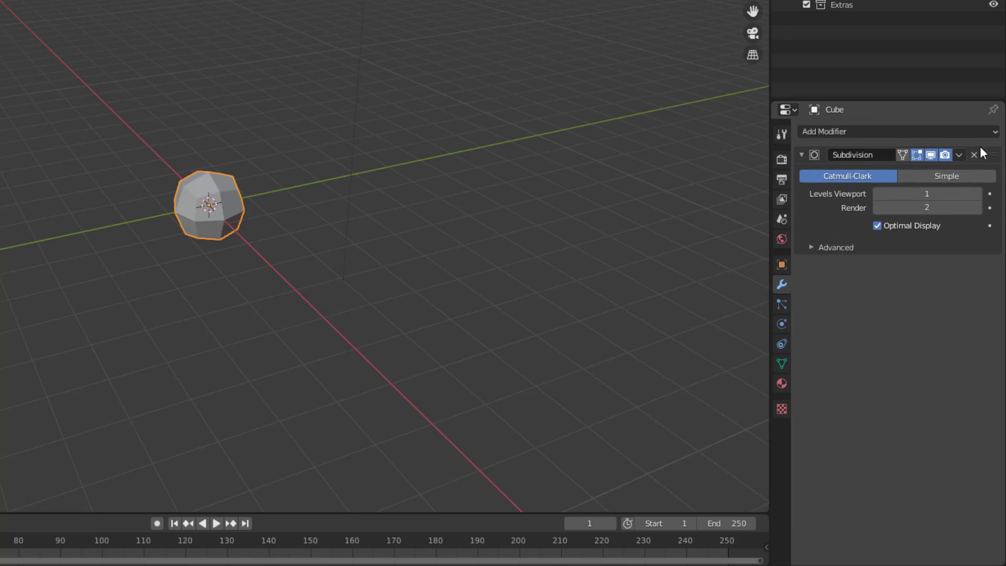
# Step: Add a Wireframe modifier, try it above Subdivision in the stack, and move it back below
pyautogui.click(927, 133)
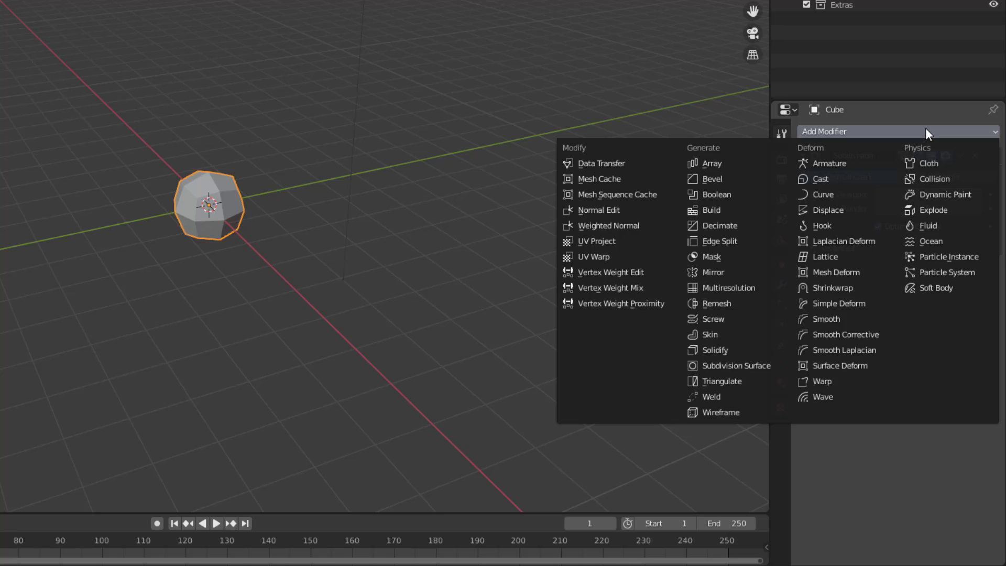
pyautogui.click(714, 412)
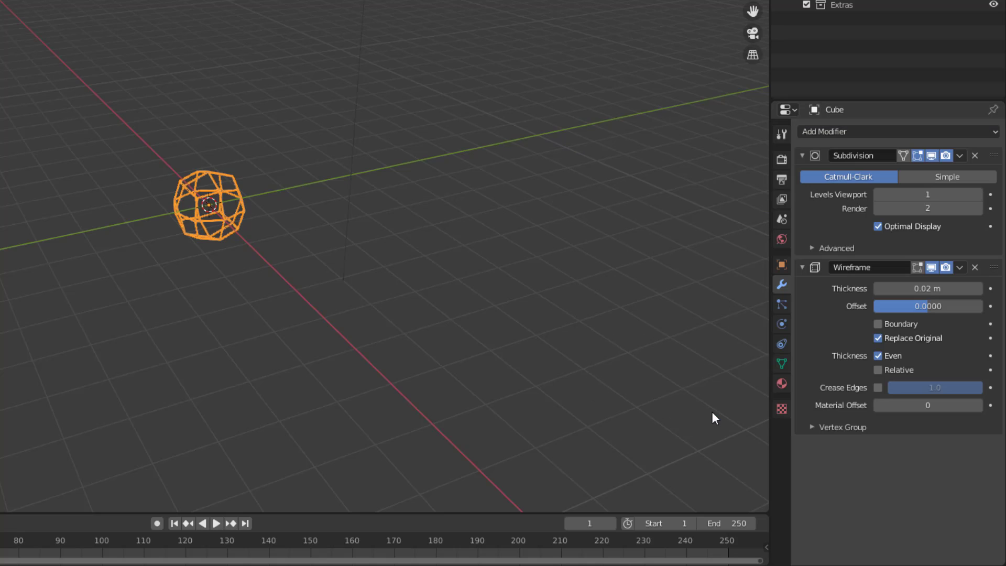
pyautogui.moveTo(994, 273); pyautogui.dragTo(995, 150)
pyautogui.scroll(7, 145, 149)
pyautogui.moveTo(146, 149); pyautogui.dragTo(357, 201, button='middle')
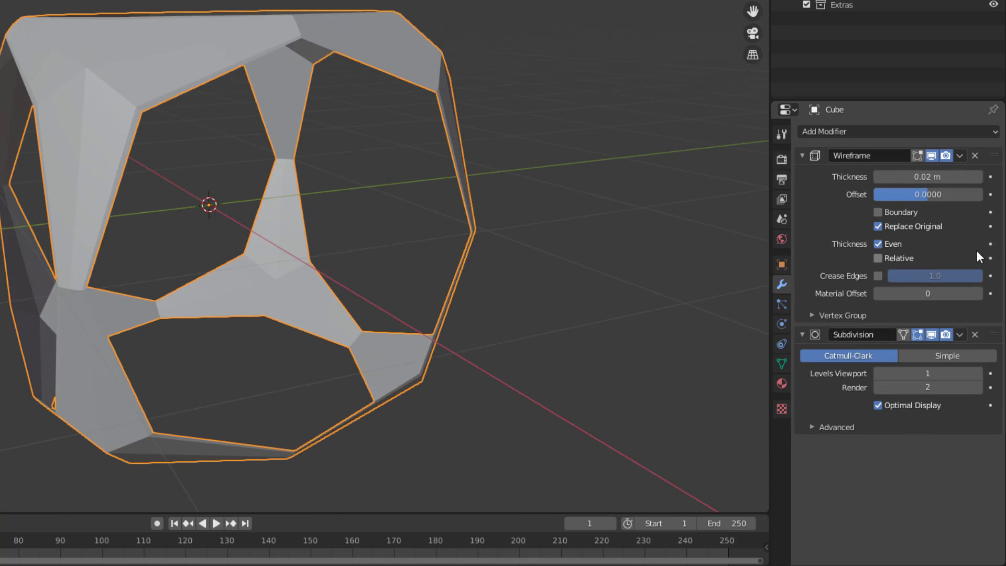
pyautogui.moveTo(995, 157); pyautogui.dragTo(995, 426)
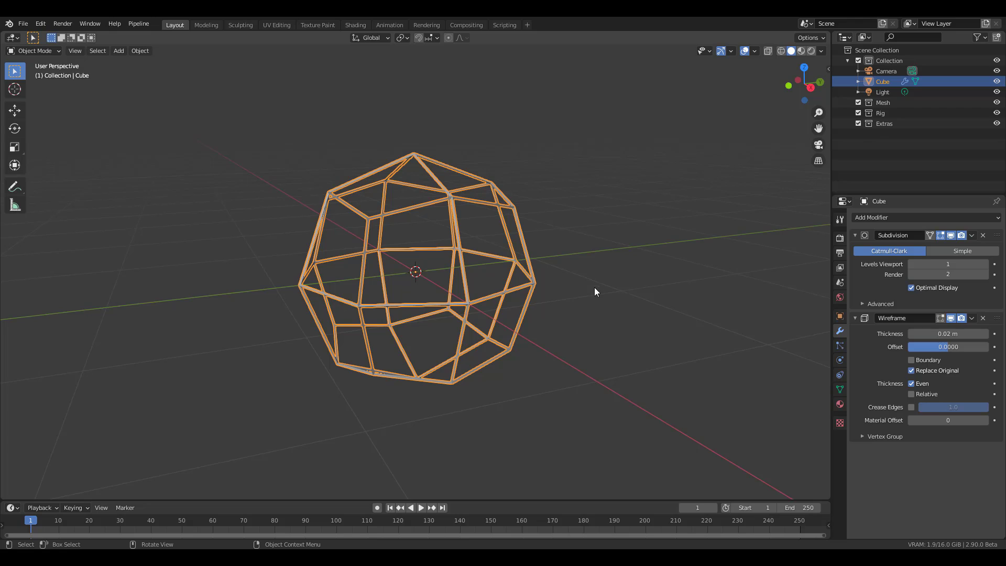
# Step: Toggle the status bar readouts so that System Memory, Video Memory and Scene Statistics are enabled
pyautogui.rightClick(944, 545)
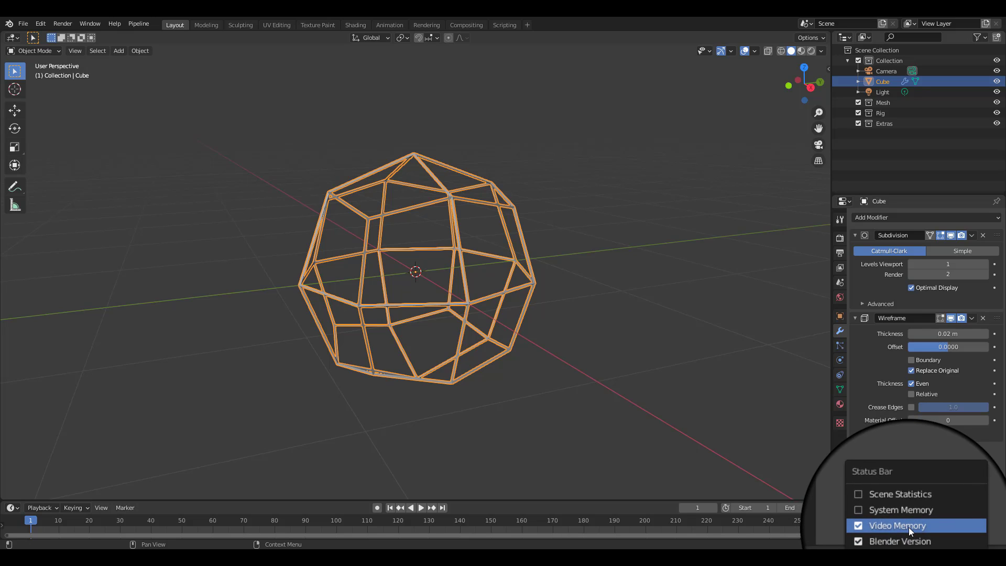
pyautogui.click(909, 528)
pyautogui.rightClick(937, 544)
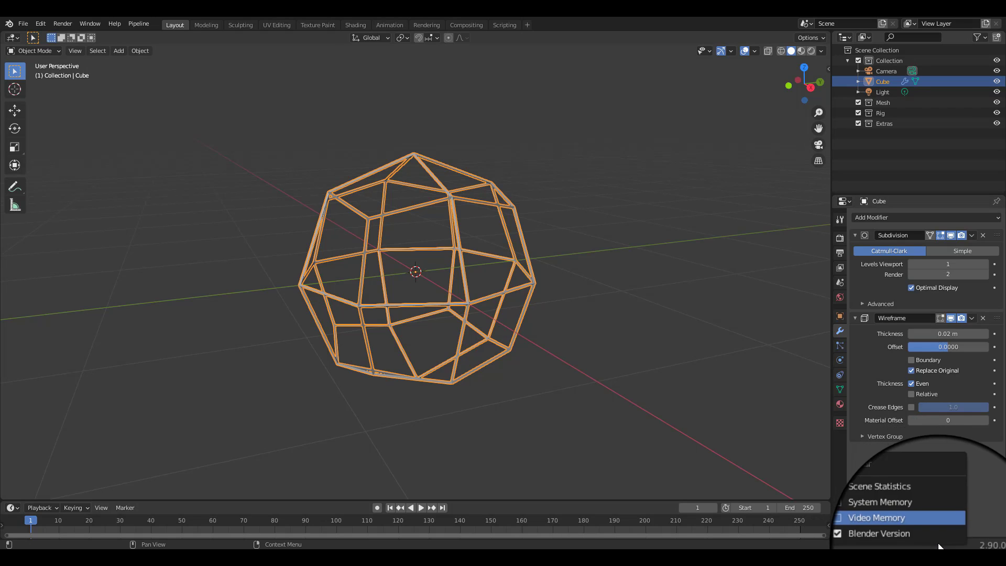
pyautogui.click(917, 514)
pyautogui.rightClick(938, 544)
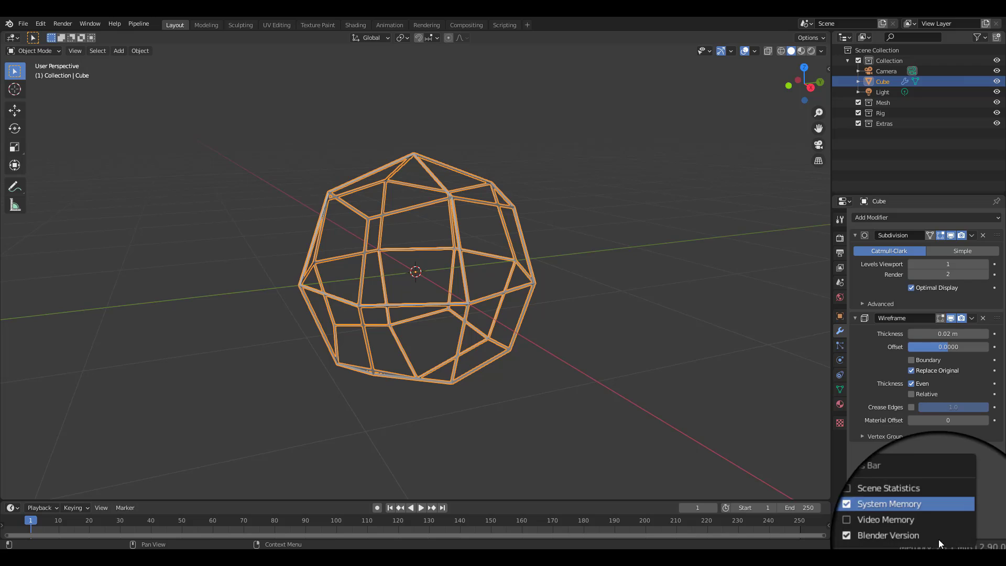
pyautogui.click(921, 527)
pyautogui.rightClick(921, 541)
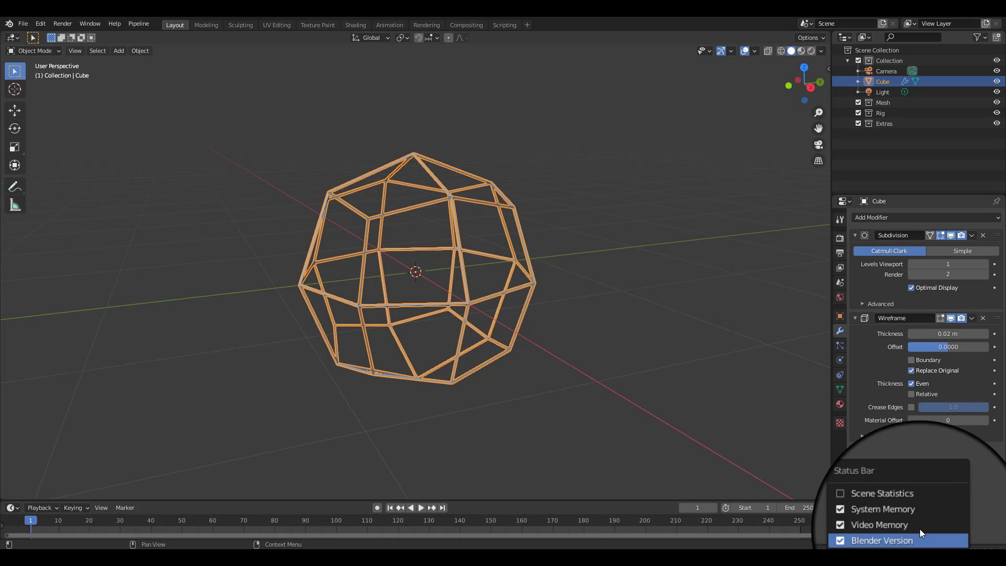
pyautogui.click(907, 506)
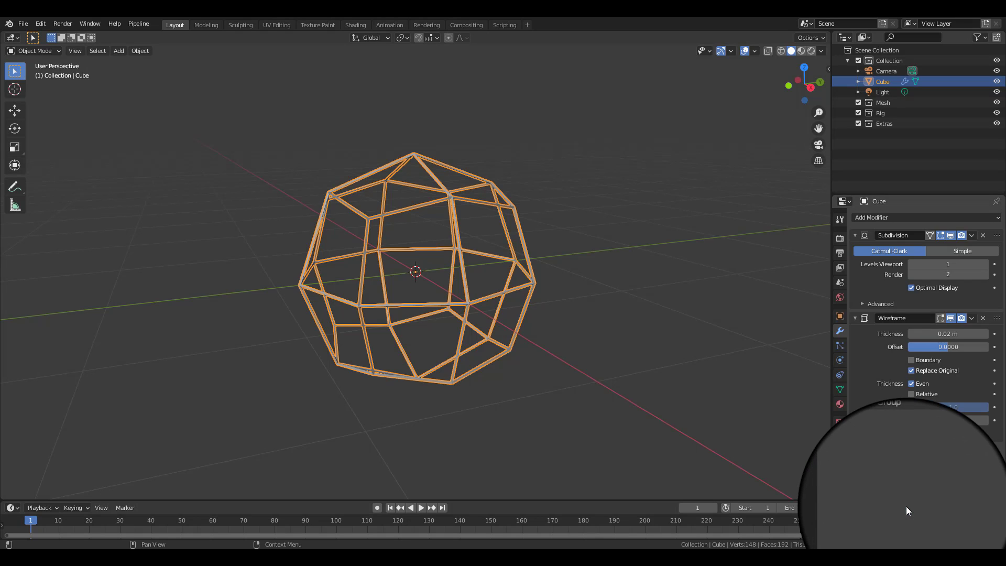
# Step: Remove the Wireframe and Subdivision modifiers from the cube
pyautogui.click(983, 318)
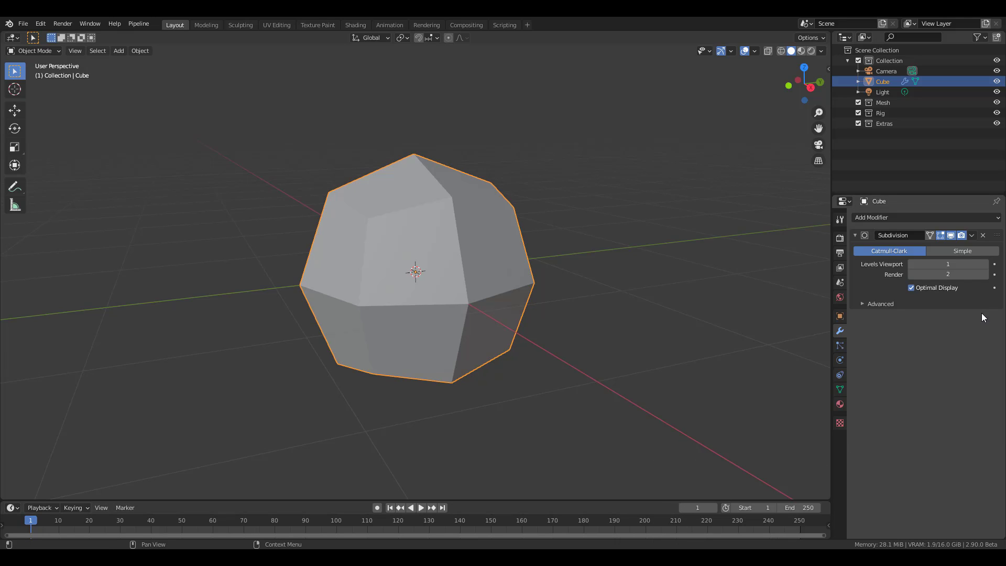
pyautogui.click(983, 236)
pyautogui.scroll(-3, 466, 275)
pyautogui.moveTo(419, 275); pyautogui.dragTo(445, 283, button='middle')
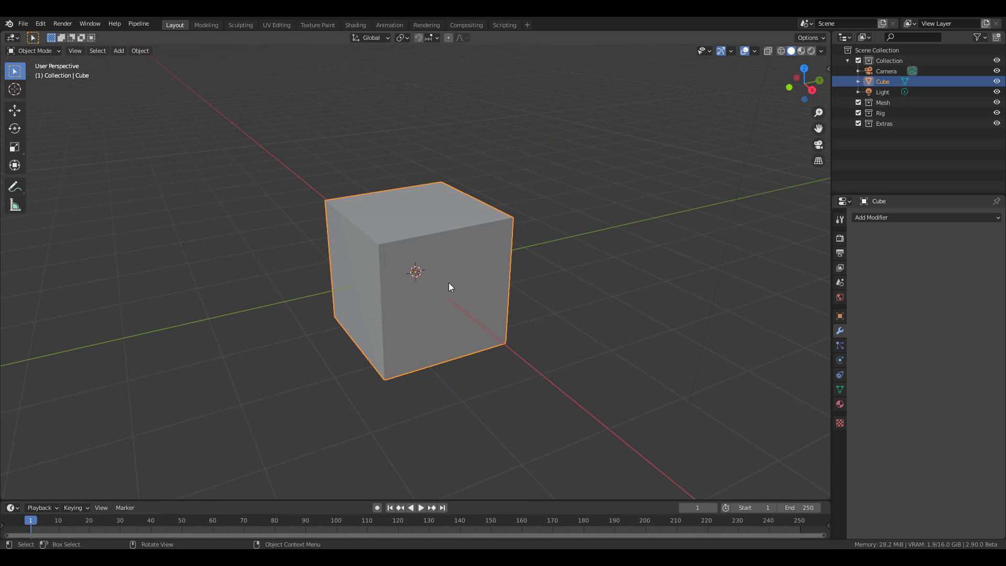
# Step: Enable the Statistics viewport overlay while the cube is in Edit Mode, and return to Object Mode
pyautogui.press('Tab')
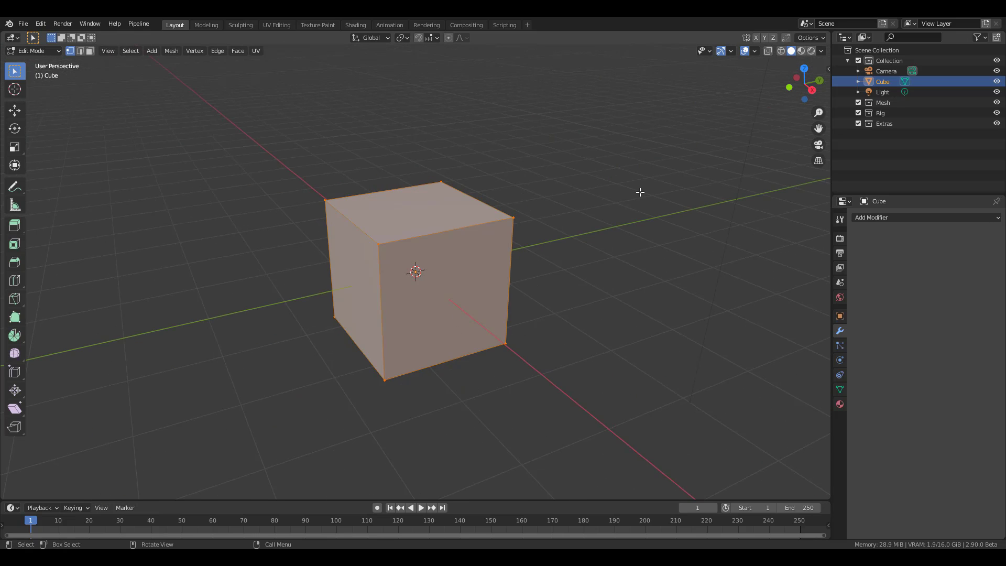
pyautogui.click(756, 52)
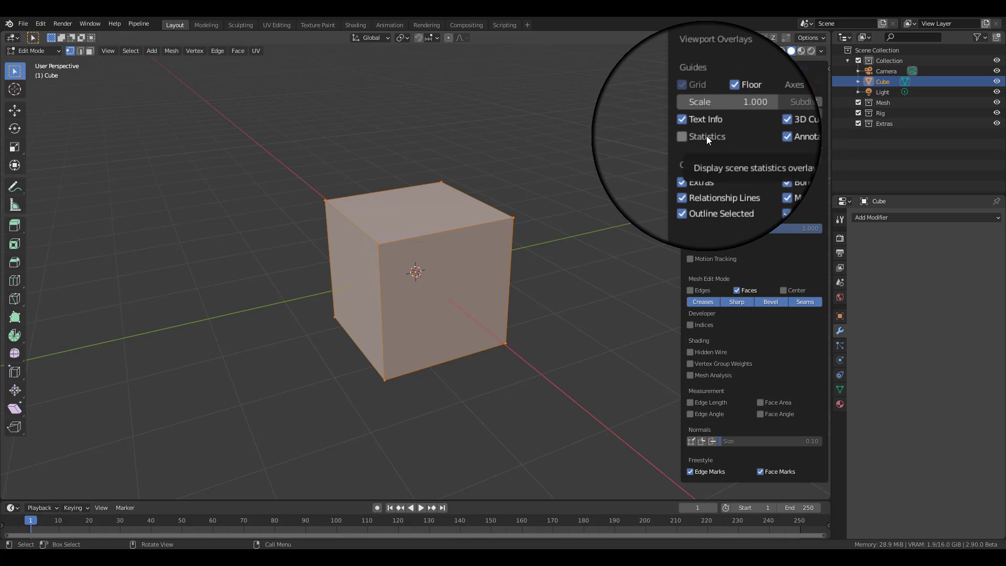
pyautogui.click(707, 137)
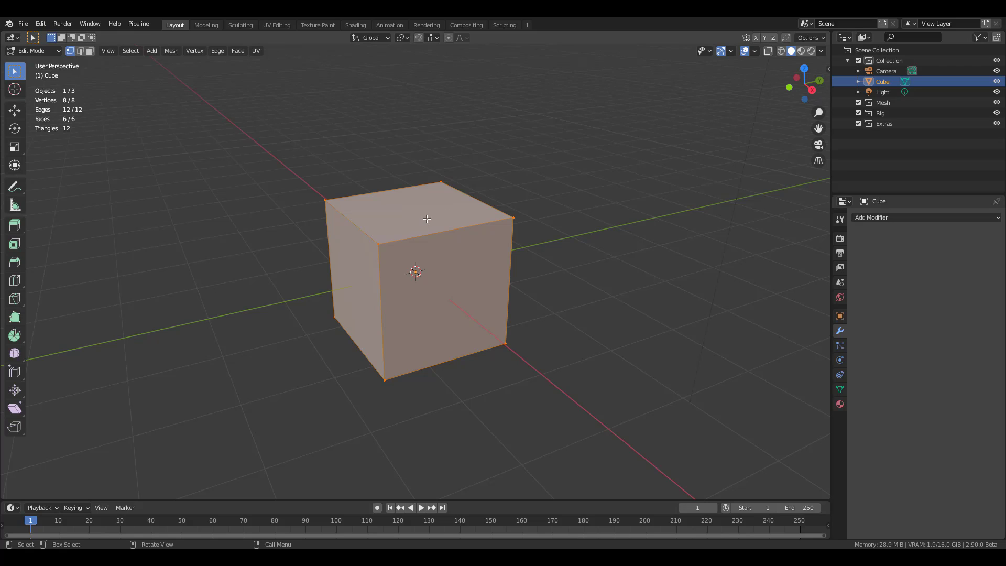
pyautogui.press('Tab')
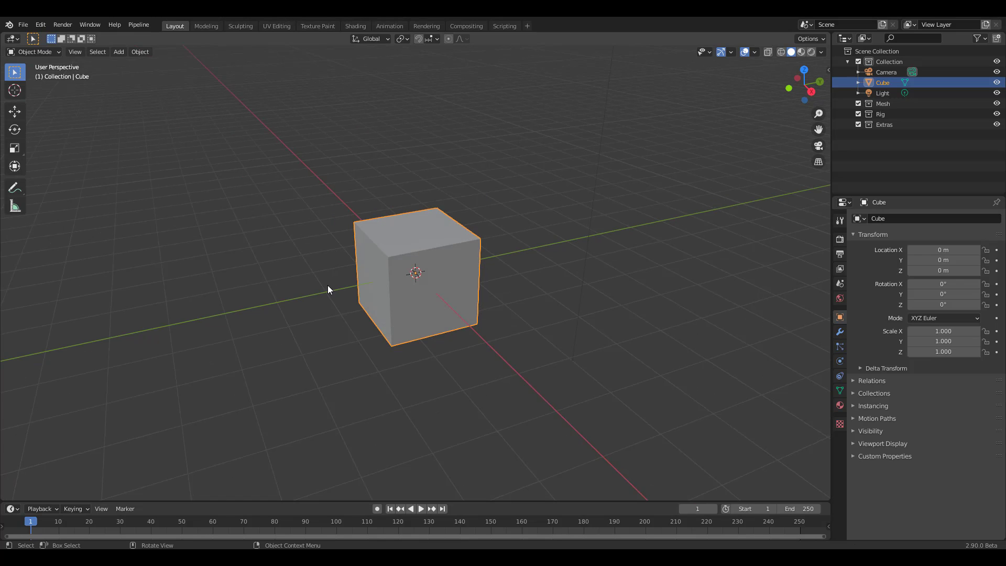
# Step: Open the About Blender information
pyautogui.click(9, 25)
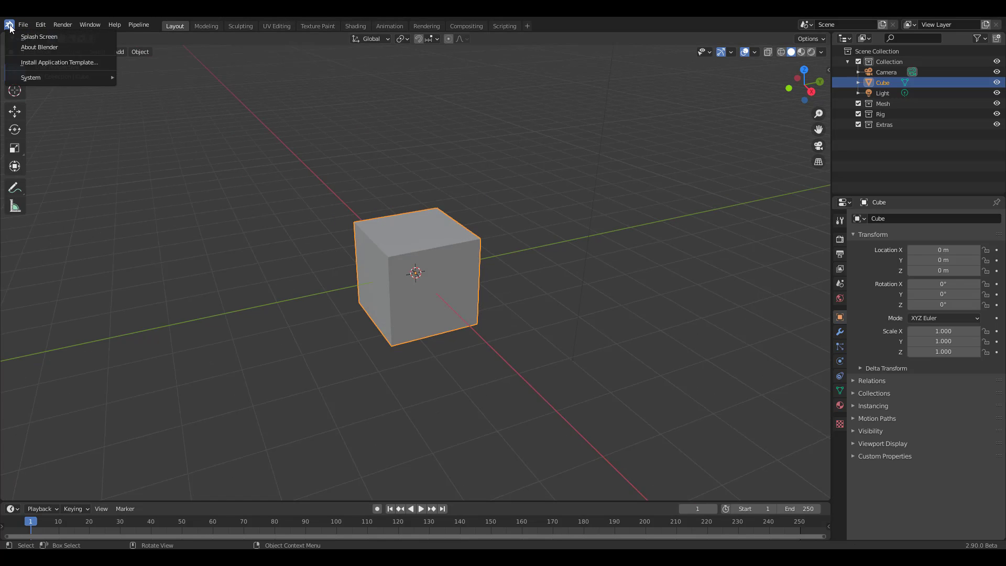
pyautogui.click(23, 47)
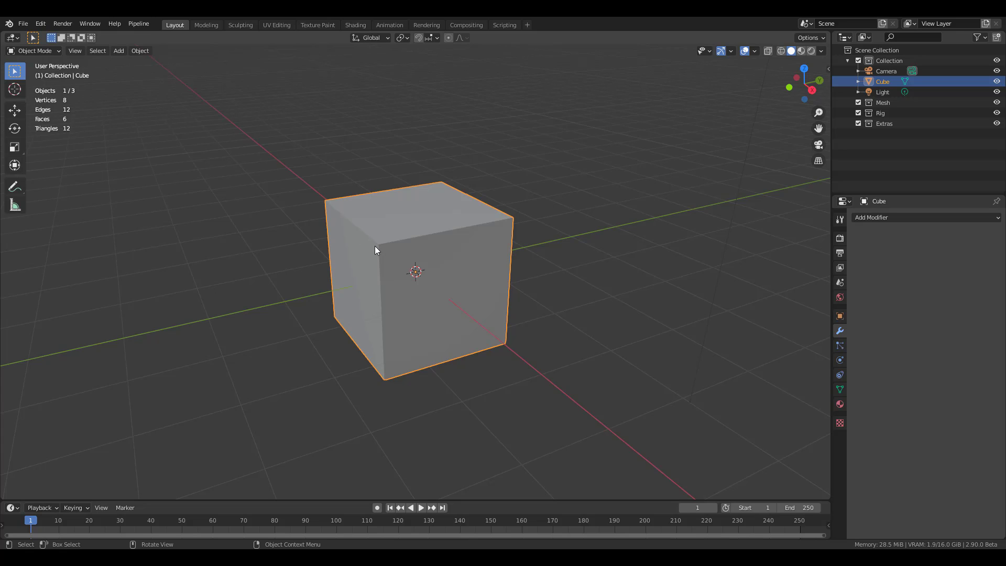
# Step: In face selection of Edit Mode, push the cube's positive X face slightly inward with Extrude Manifold
pyautogui.moveTo(375, 247); pyautogui.dragTo(516, 170, button='middle')
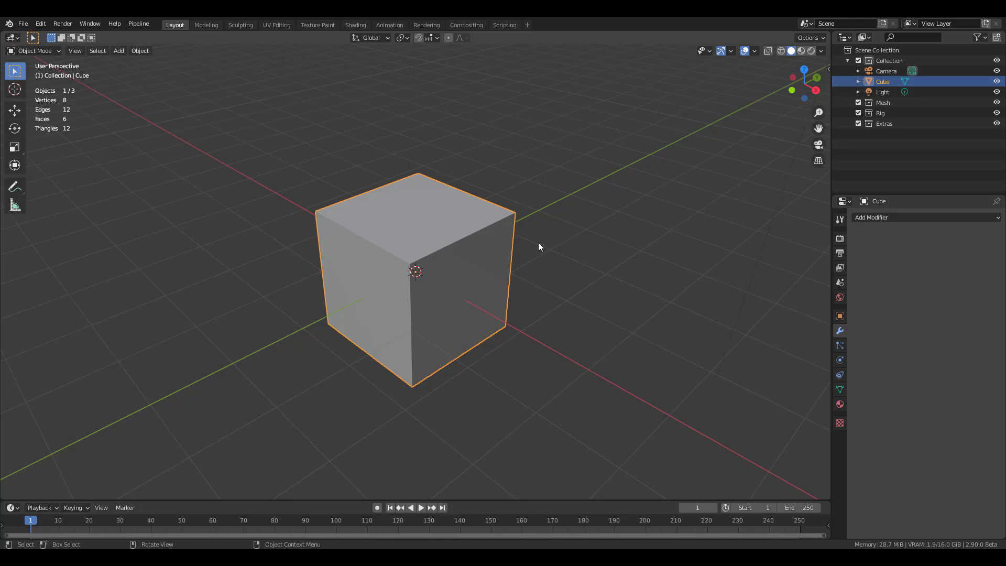
pyautogui.press('Tab')
pyautogui.press('3')
pyautogui.click(499, 244)
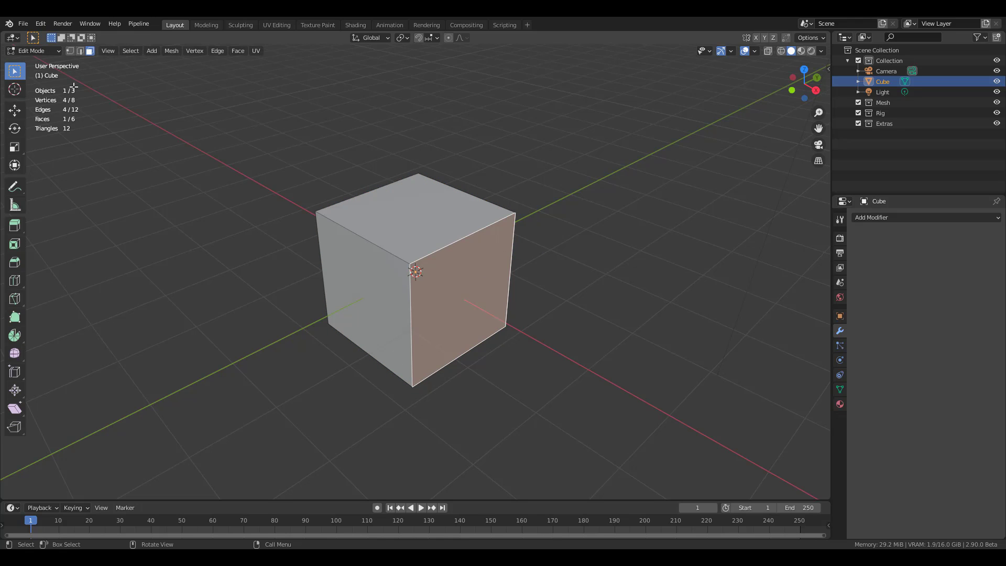
pyautogui.click(17, 228)
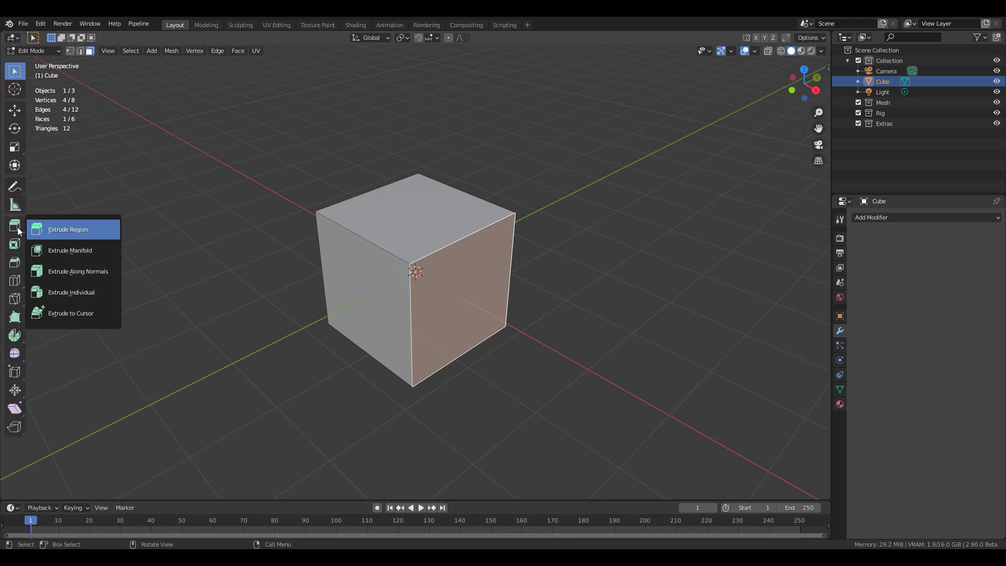
pyautogui.click(83, 250)
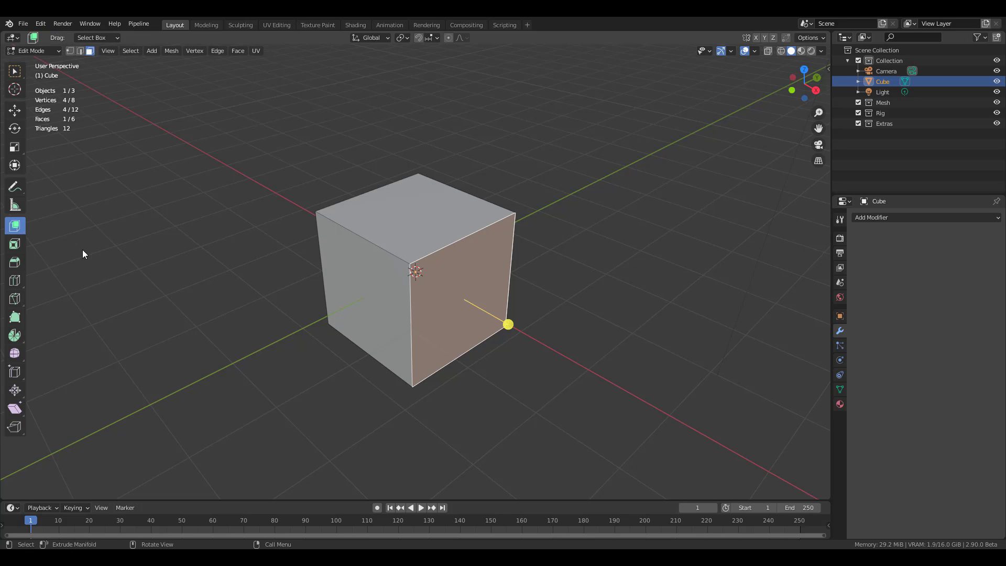
pyautogui.moveTo(508, 323); pyautogui.dragTo(485, 312)
# Step: Raise the top face slightly with Extrude Manifold and inset it by about 0.22
pyautogui.click(406, 209)
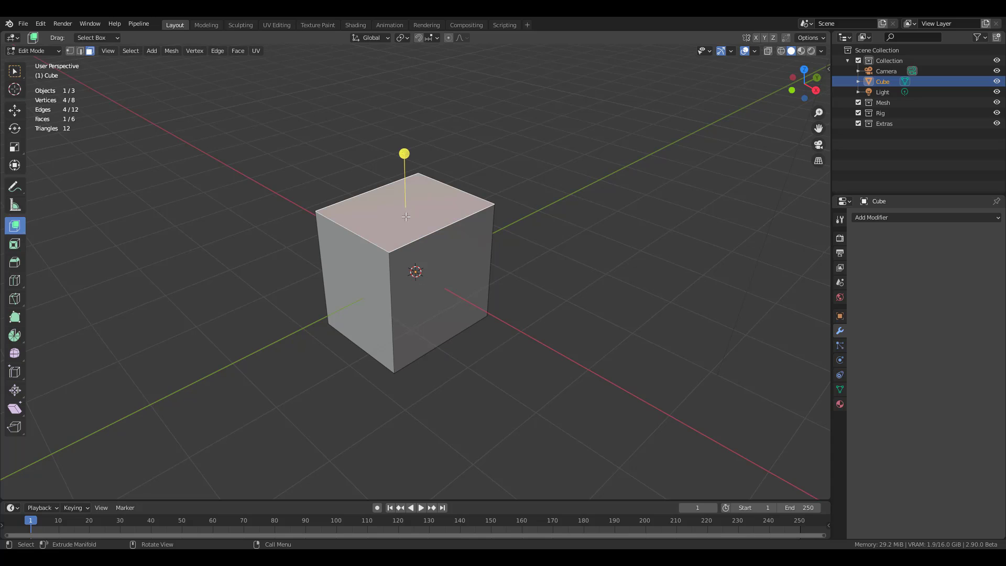
pyautogui.moveTo(405, 158); pyautogui.dragTo(426, 153)
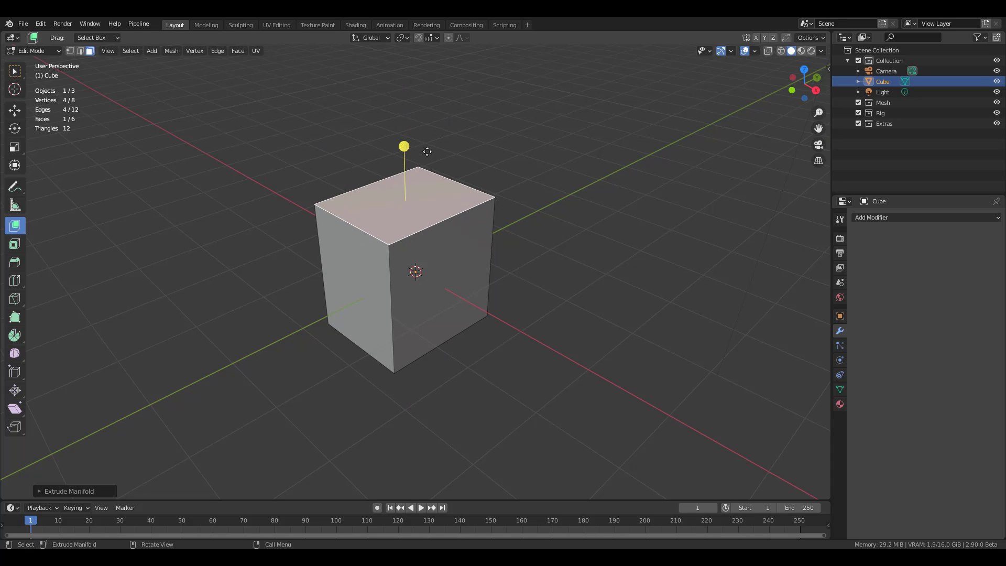
pyautogui.press('i')
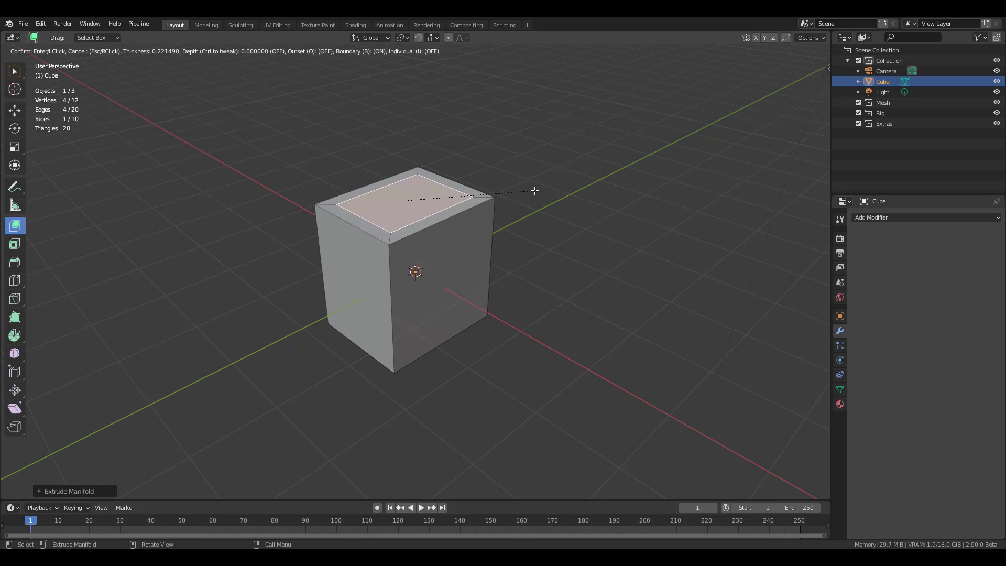
pyautogui.click(528, 190)
# Step: Extrude the inset top face upward into a smaller block, and extrude that block's positive X face outward past the base
pyautogui.moveTo(404, 147); pyautogui.dragTo(391, 494)
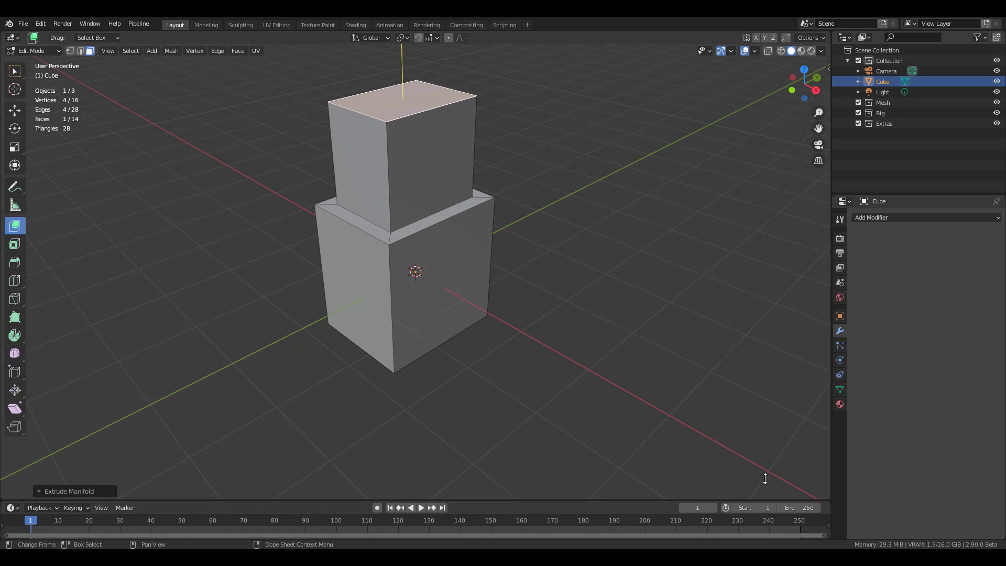
pyautogui.click(422, 161)
pyautogui.moveTo(475, 177); pyautogui.dragTo(580, 228)
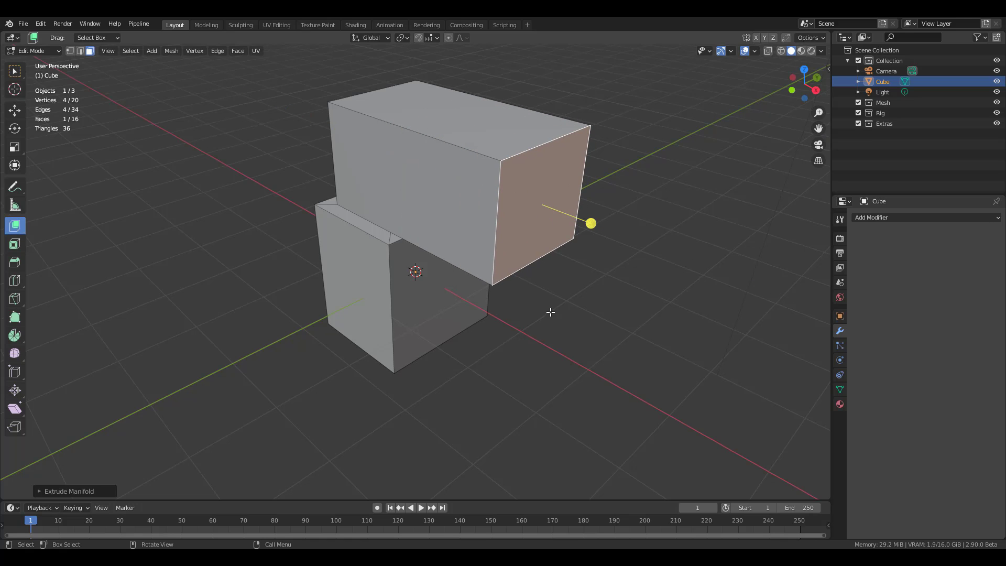
# Step: Push the underside of the overhanging block upward with Extrude Manifold, leaving a thin horizontal slab
pyautogui.moveTo(550, 308); pyautogui.dragTo(514, 264, button='middle')
pyautogui.click(434, 172)
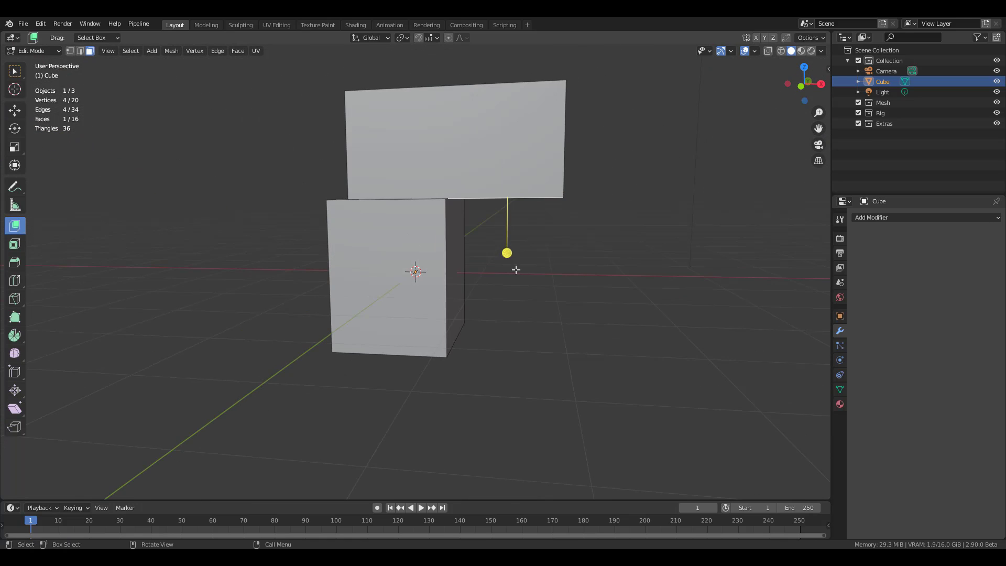
pyautogui.moveTo(510, 246); pyautogui.dragTo(496, 151)
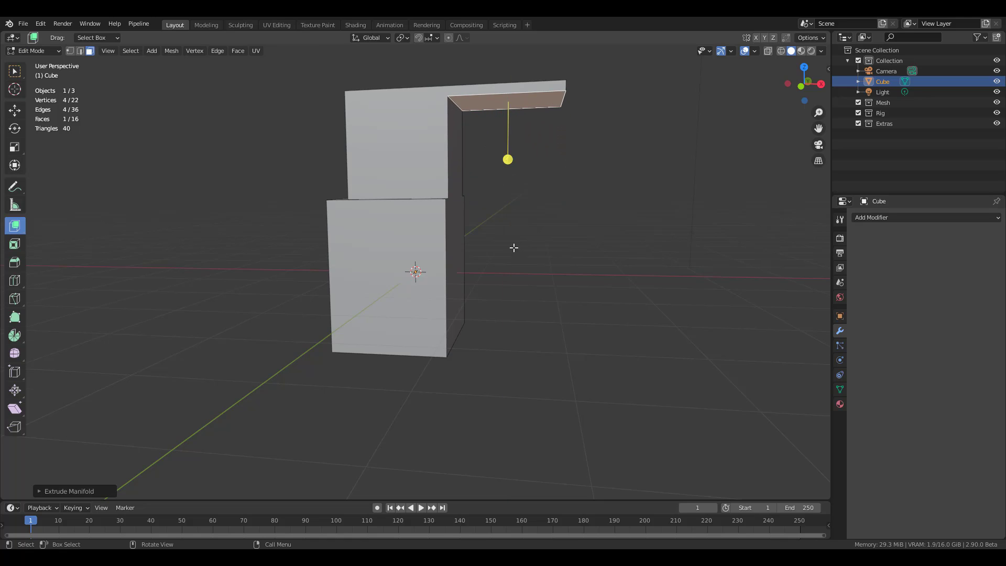
# Step: Push the overhanging slab's end face back into the upper block with Extrude Manifold, leaving a thin upright back
pyautogui.moveTo(515, 244); pyautogui.dragTo(485, 266, button='middle')
pyautogui.click(557, 116)
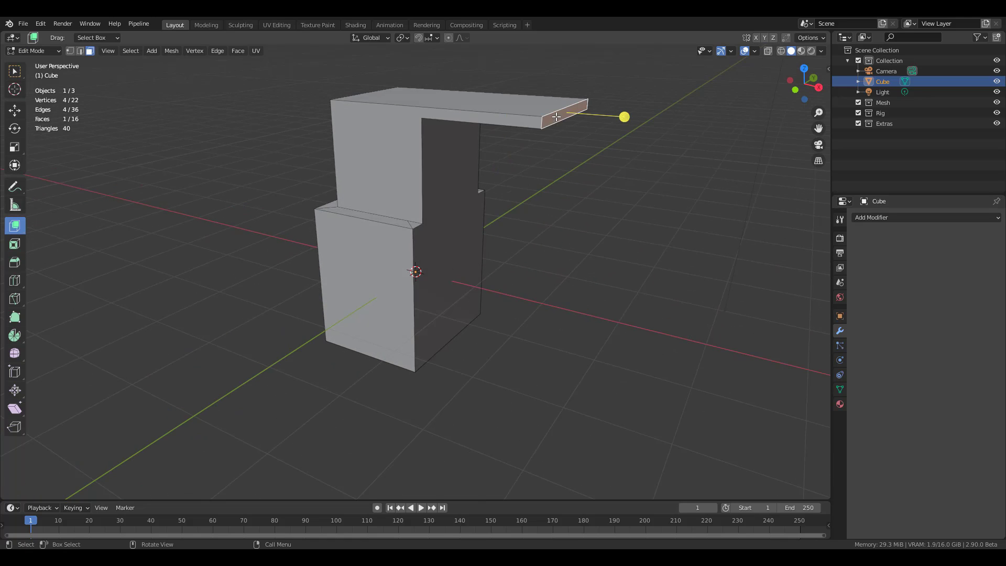
pyautogui.moveTo(603, 114); pyautogui.dragTo(629, 109)
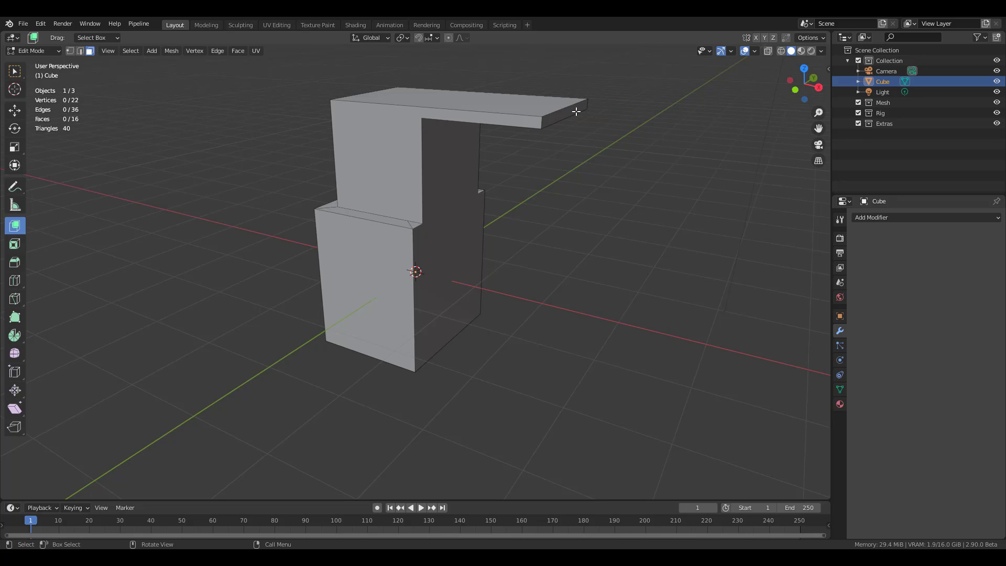
pyautogui.click(576, 113)
# Step: Push the narrow ledge along the base's upper edge downward with Extrude Manifold, cutting a deep notch into the side
pyautogui.moveTo(576, 112); pyautogui.dragTo(524, 136, button='middle')
pyautogui.click(368, 231)
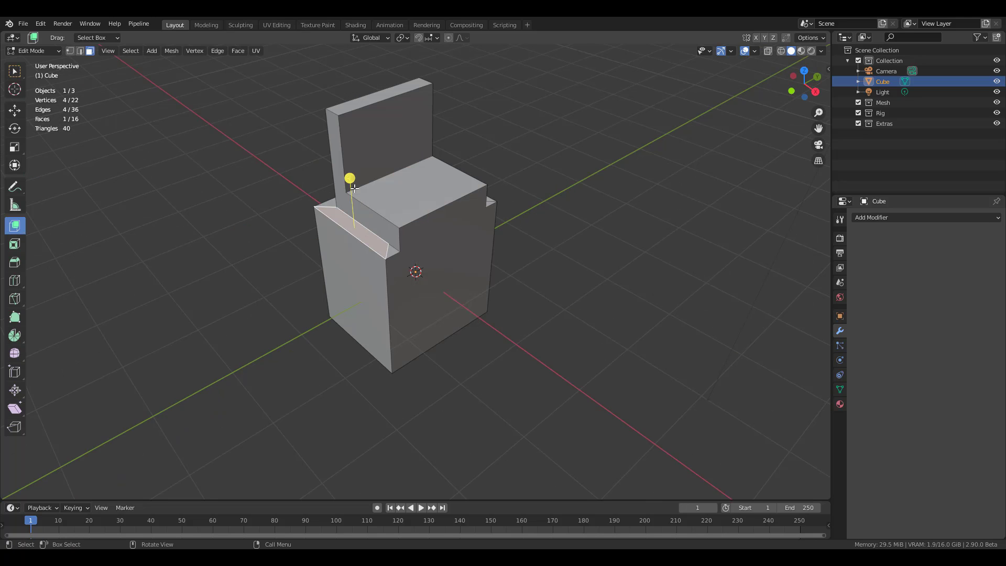
pyautogui.moveTo(352, 168); pyautogui.dragTo(356, 254)
# Step: Extrude the model's large positive X face outward by about 0.7 m
pyautogui.moveTo(356, 255); pyautogui.dragTo(521, 261, button='middle')
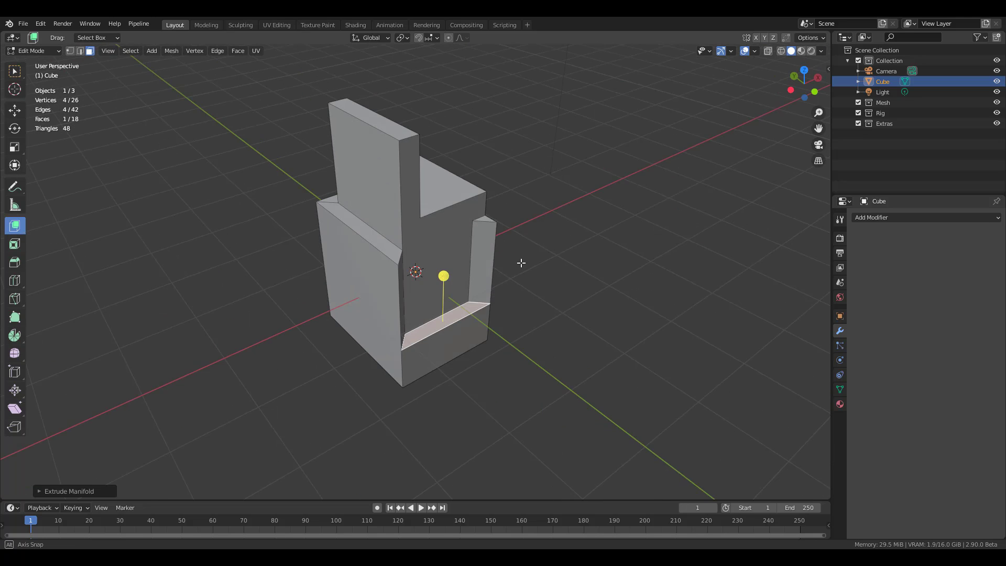
pyautogui.scroll(4, 512, 209)
pyautogui.moveTo(512, 210); pyautogui.dragTo(483, 243, button='middle')
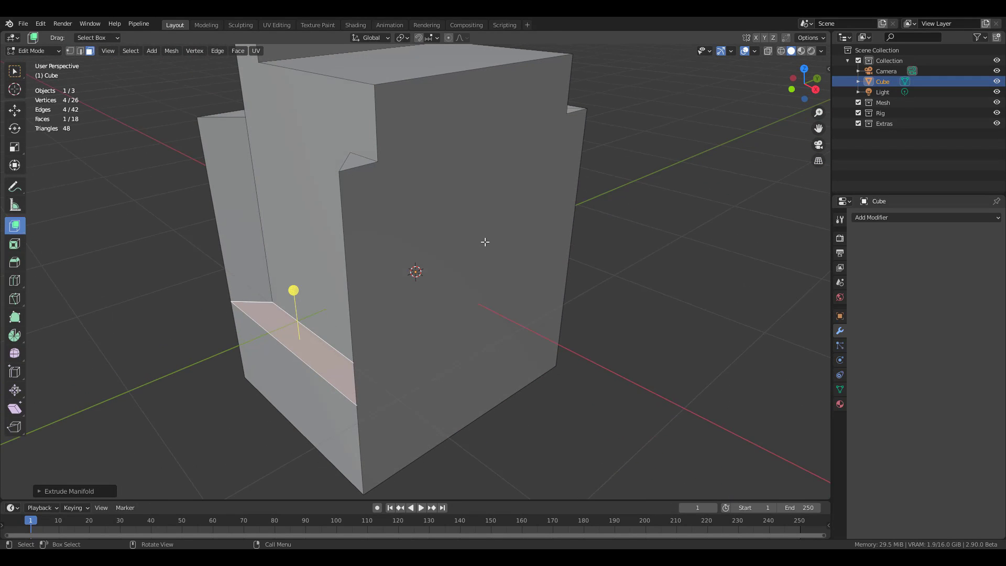
pyautogui.click(472, 245)
pyautogui.press('e')
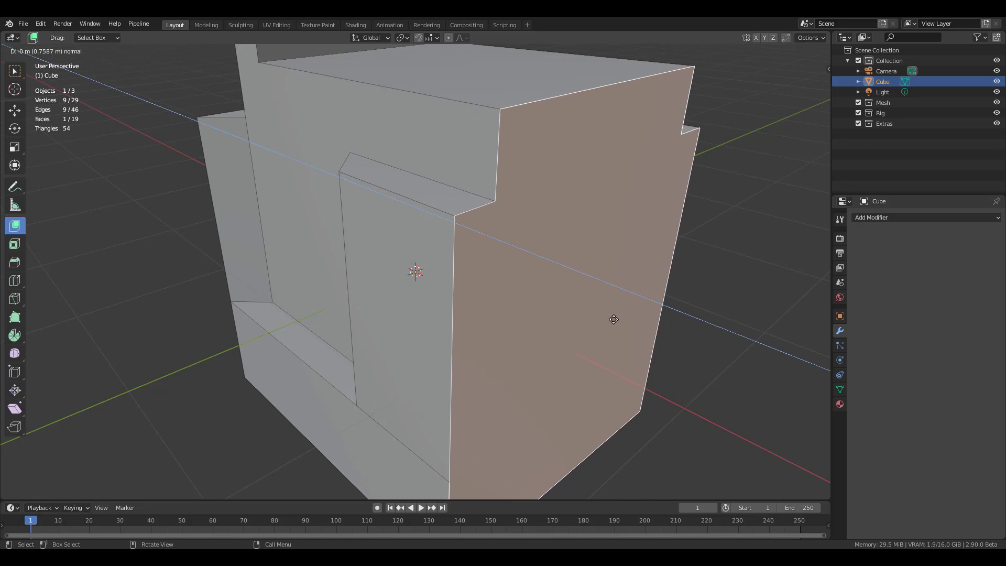
pyautogui.click(600, 308)
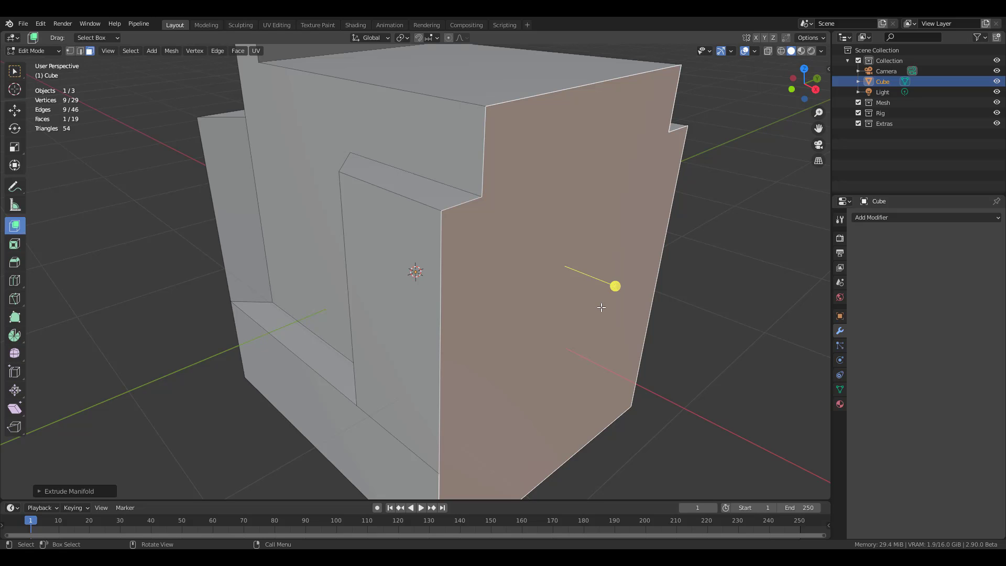
pyautogui.scroll(-4, 601, 308)
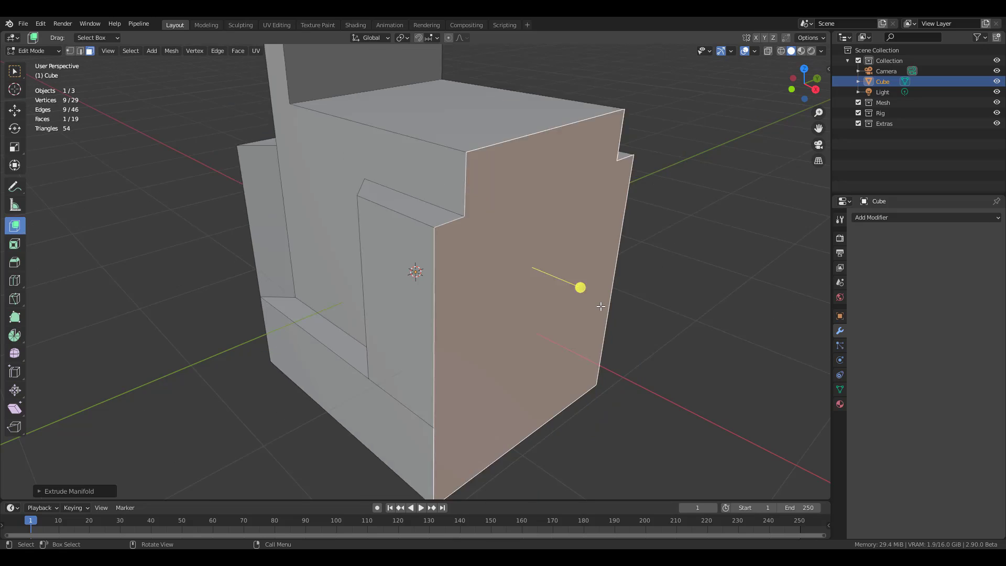
# Step: Bevel the edges of the extruded positive X face by about 0.291 m and open the bevel's settings
pyautogui.click(15, 262)
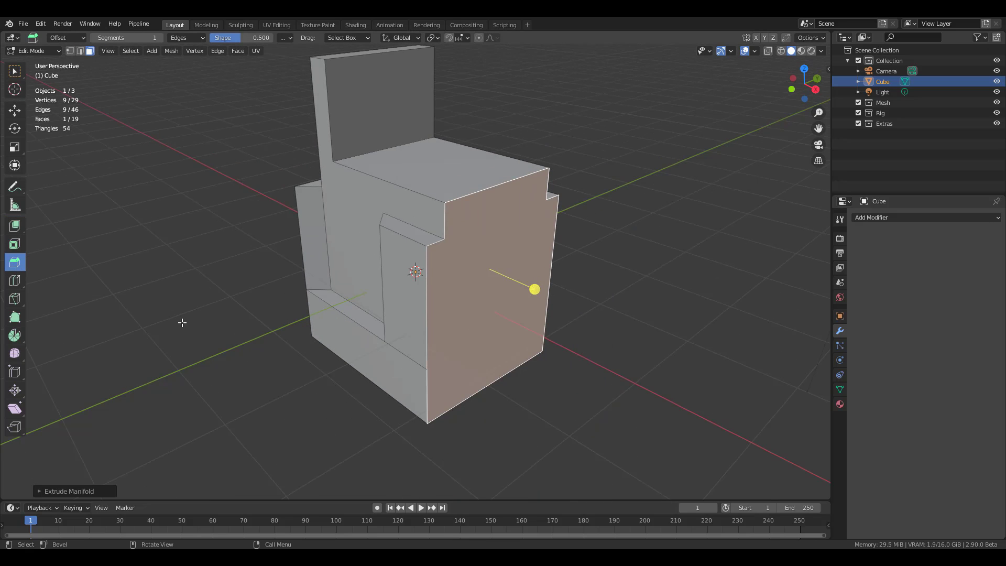
pyautogui.moveTo(534, 288); pyautogui.dragTo(561, 301)
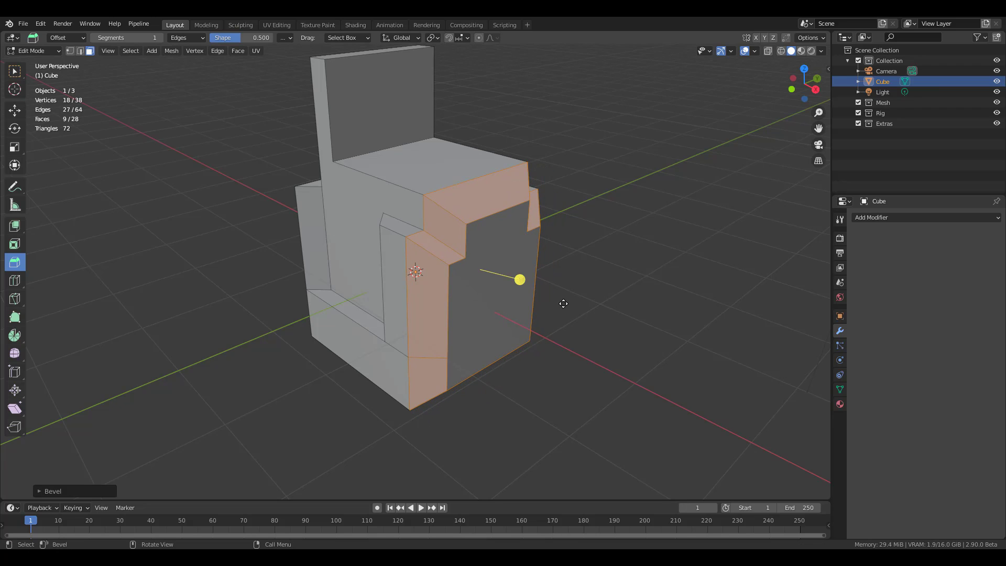
pyautogui.click(42, 492)
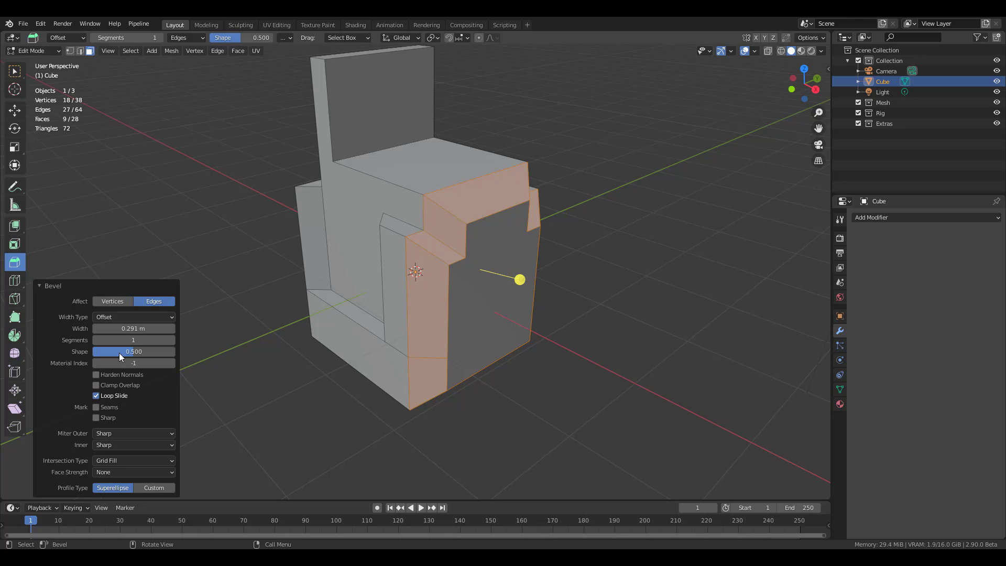
# Step: Switch the bevel to a custom profile, try the Support Loops preset, and apply the Crown Molding preset
pyautogui.click(155, 487)
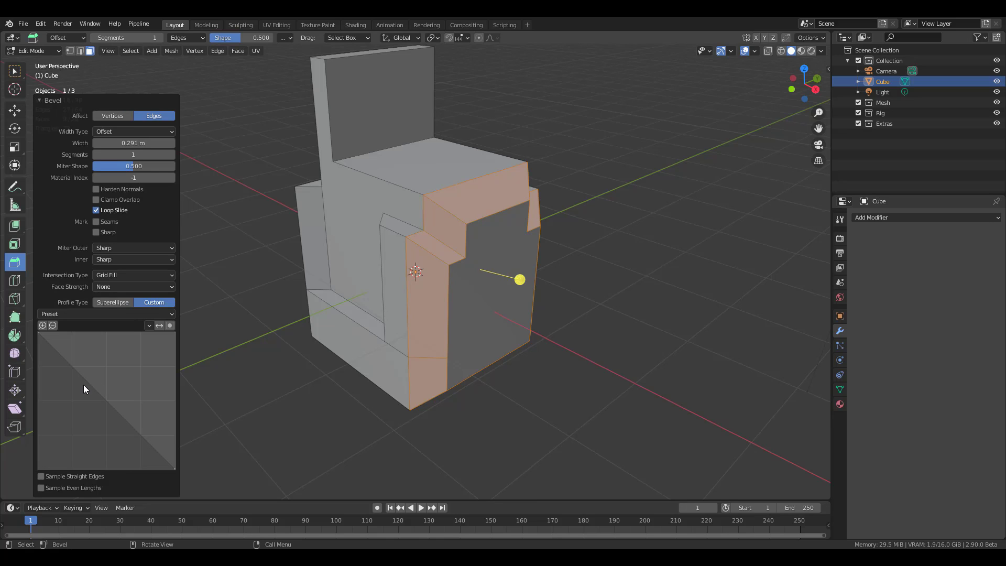
pyautogui.click(114, 315)
pyautogui.click(72, 333)
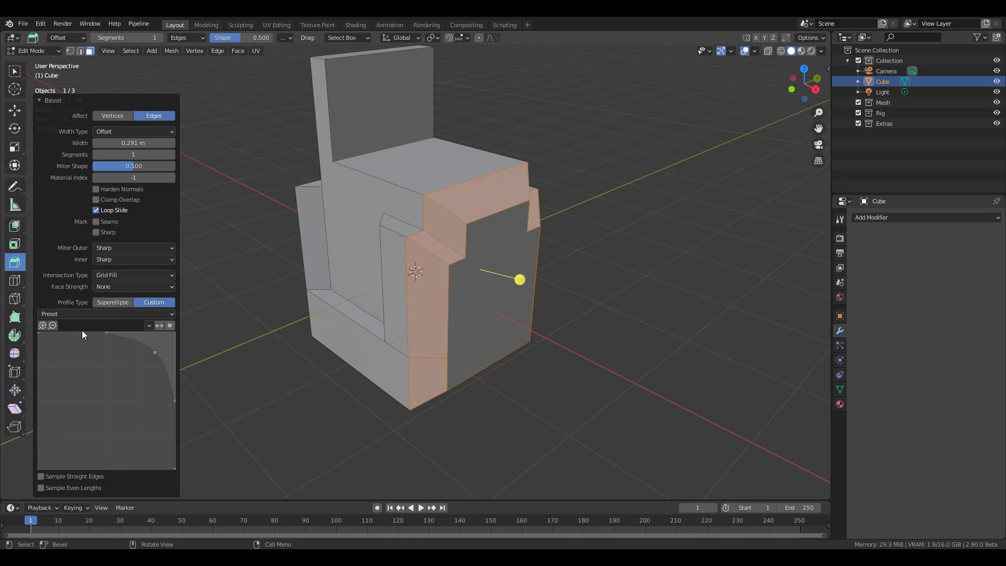
pyautogui.click(109, 313)
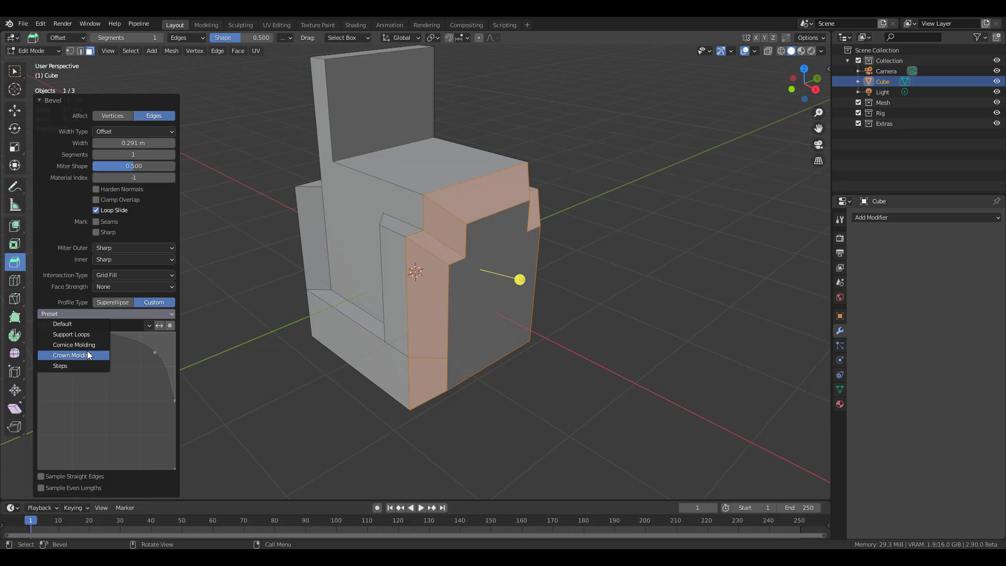
pyautogui.click(58, 356)
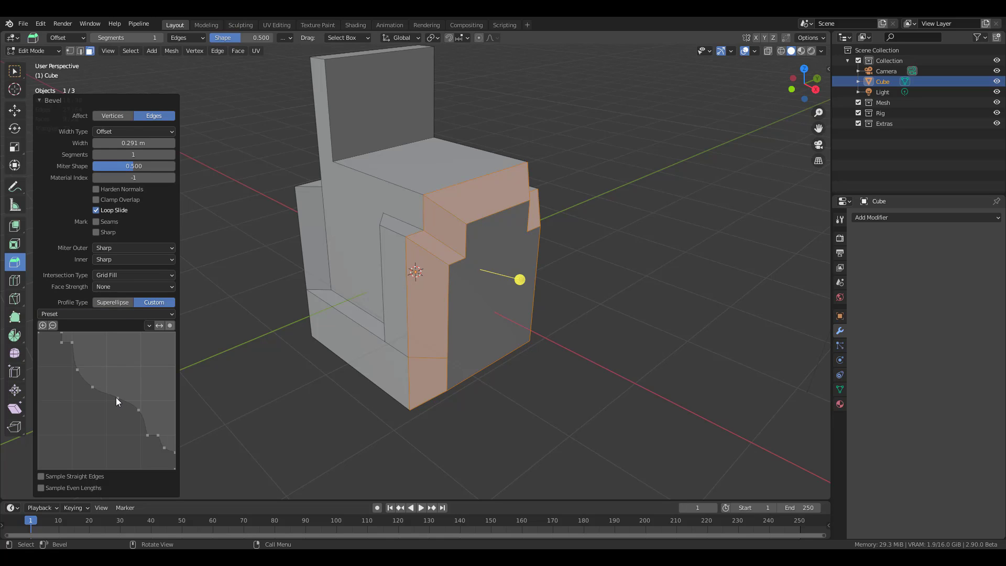
# Step: Adjust the profile curve's middle control point and its handle, and set the bevel to 24 segments
pyautogui.moveTo(115, 397)
pyautogui.mouseDown()
pyautogui.moveTo(130, 383)
pyautogui.moveTo(119, 390)
pyautogui.mouseUp()
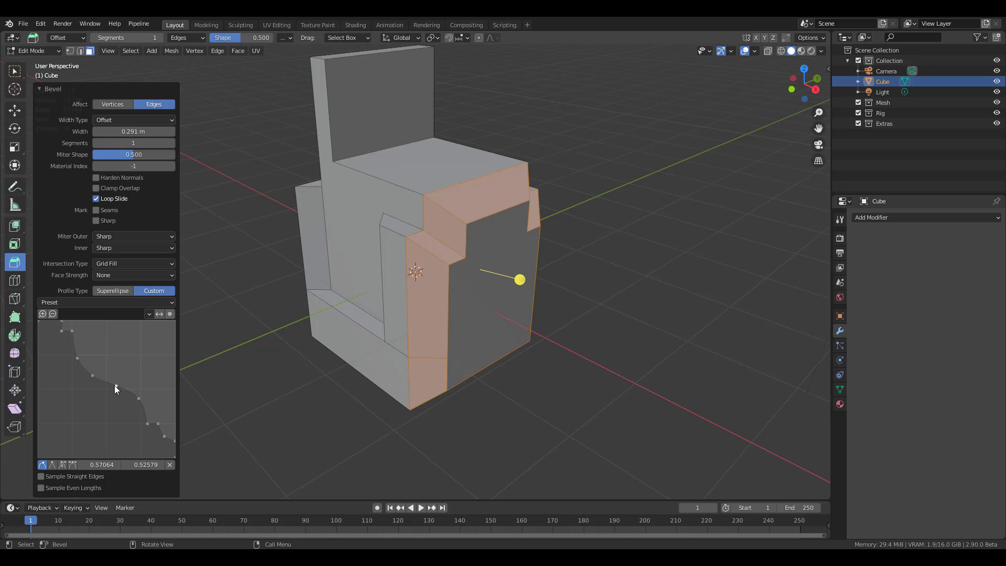
pyautogui.moveTo(115, 385); pyautogui.dragTo(124, 386)
pyautogui.moveTo(131, 389)
pyautogui.mouseDown()
pyautogui.moveTo(149, 370)
pyautogui.moveTo(145, 382)
pyautogui.mouseUp()
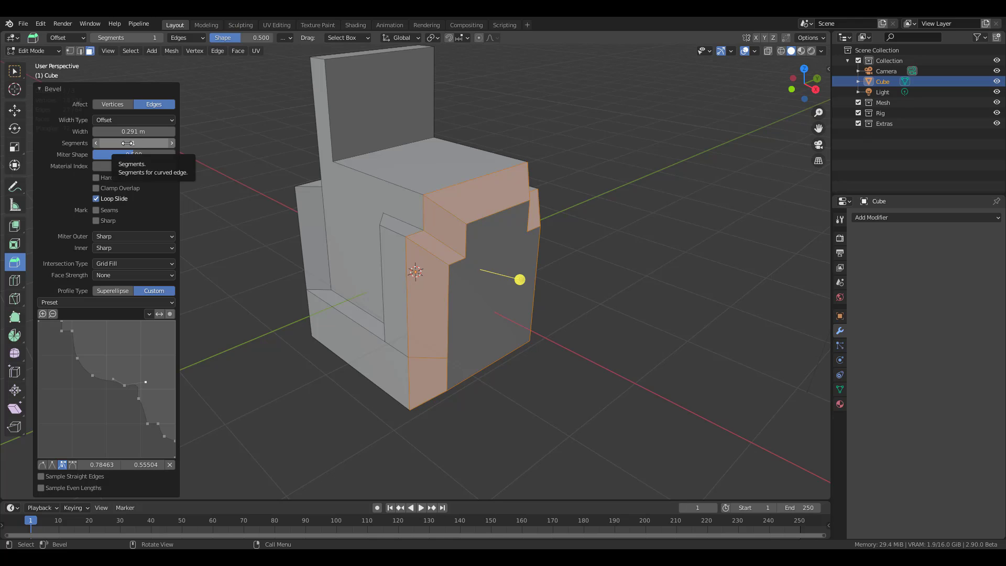
pyautogui.moveTo(133, 143); pyautogui.dragTo(173, 143)
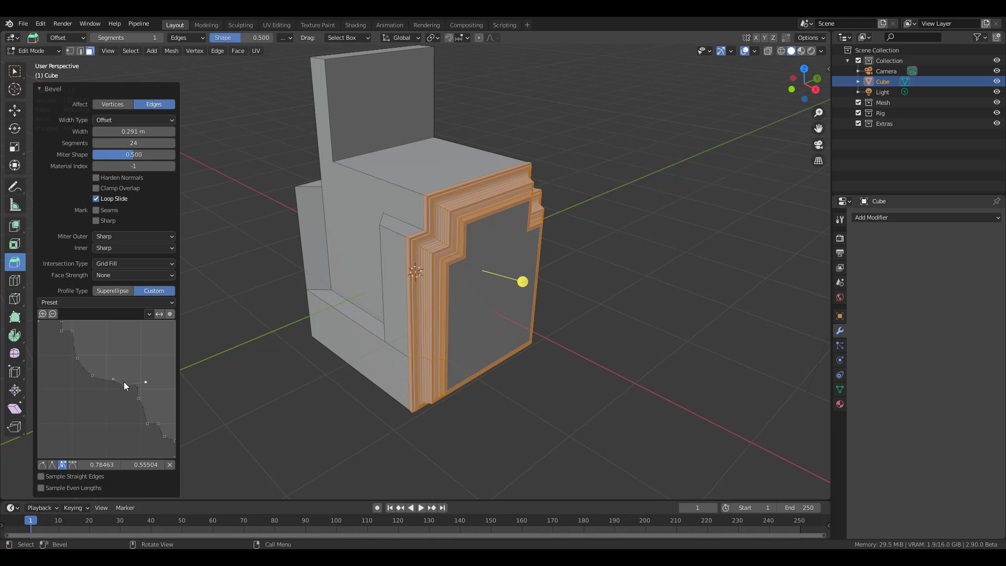
# Step: Pull the profile's middle point up into a rounded bump and bend the neighbouring upper point into an undercut curve using its handles
pyautogui.moveTo(125, 385); pyautogui.dragTo(92, 331)
pyautogui.scroll(5, 344, 312)
pyautogui.moveTo(347, 310); pyautogui.dragTo(332, 324, button='middle')
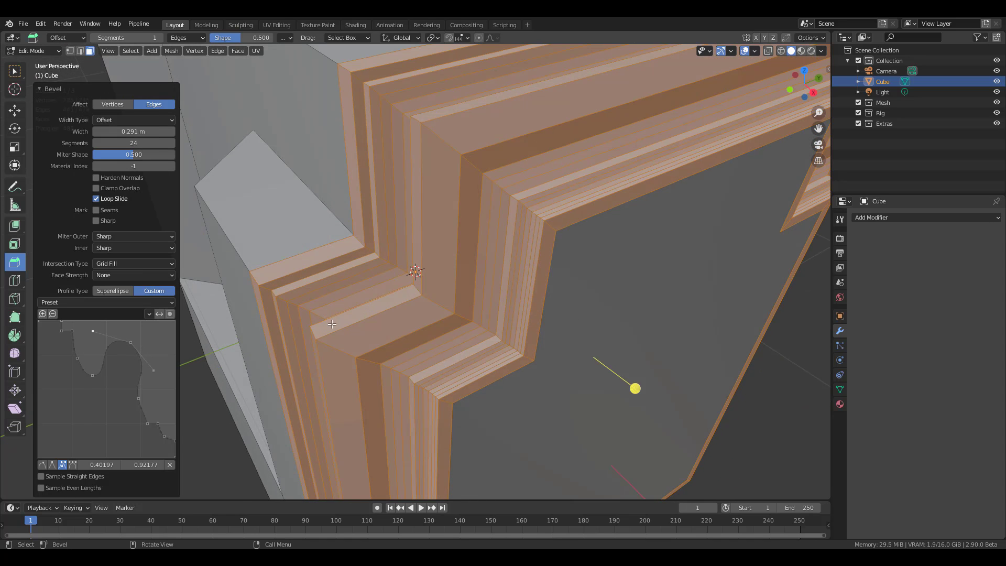
pyautogui.moveTo(157, 370); pyautogui.dragTo(165, 359)
pyautogui.moveTo(77, 359); pyautogui.dragTo(74, 391)
pyautogui.click(72, 465)
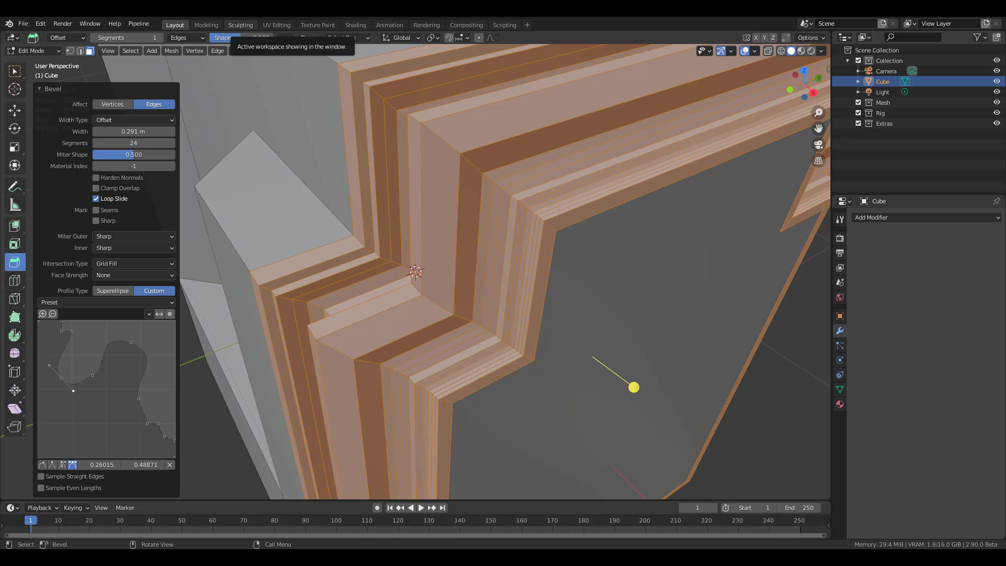
pyautogui.scroll(-8, 310, 208)
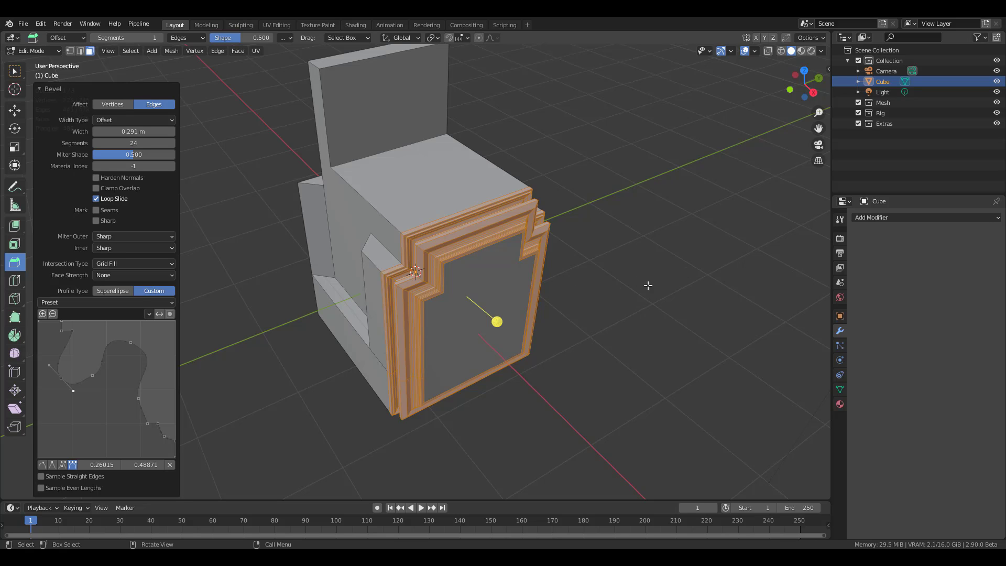
# Step: Start a new default scene without saving the current one
pyautogui.click(22, 25)
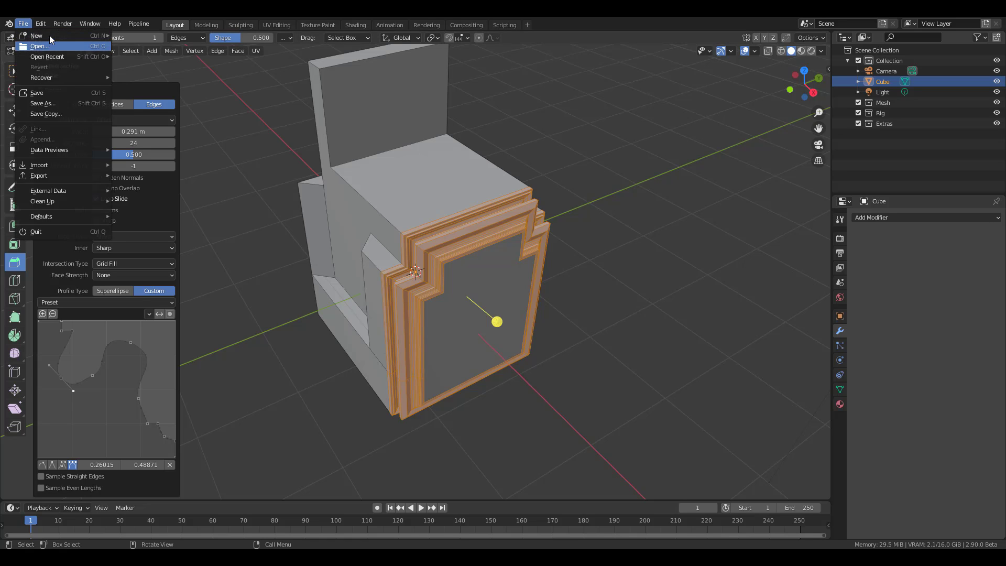
pyautogui.moveTo(33, 35)
pyautogui.click(157, 36)
pyautogui.click(525, 301)
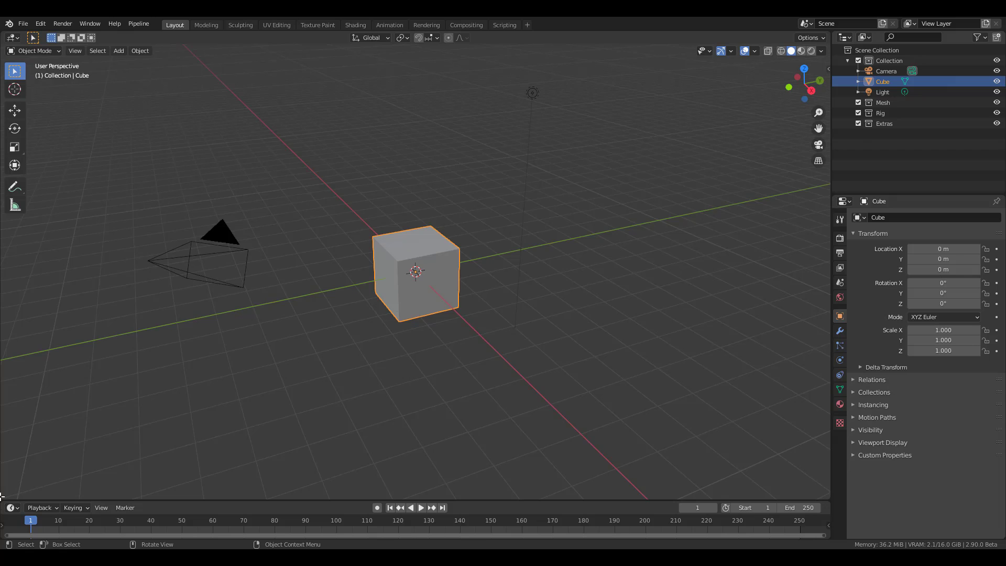
# Step: Enlarge the timeline area, split the 3D viewport, and turn the new area into a UV Editor
pyautogui.moveTo(2, 496); pyautogui.dragTo(354, 368)
pyautogui.click(12, 38)
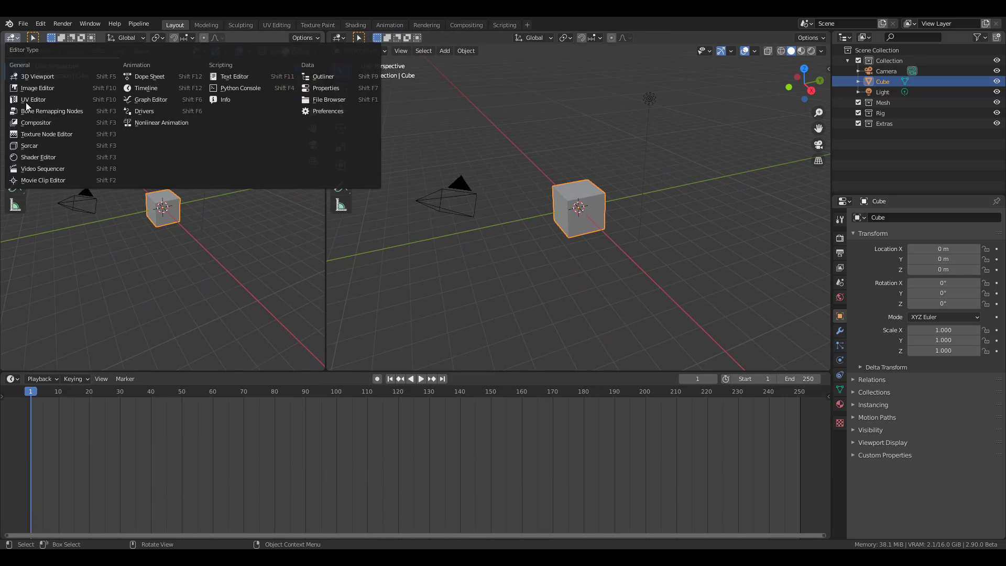
pyautogui.click(34, 99)
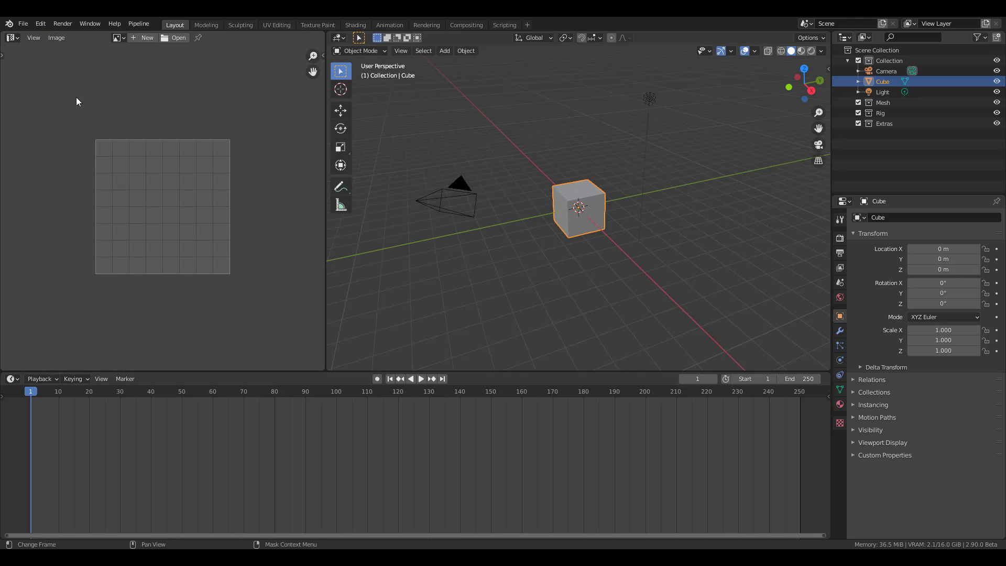
pyautogui.click(13, 38)
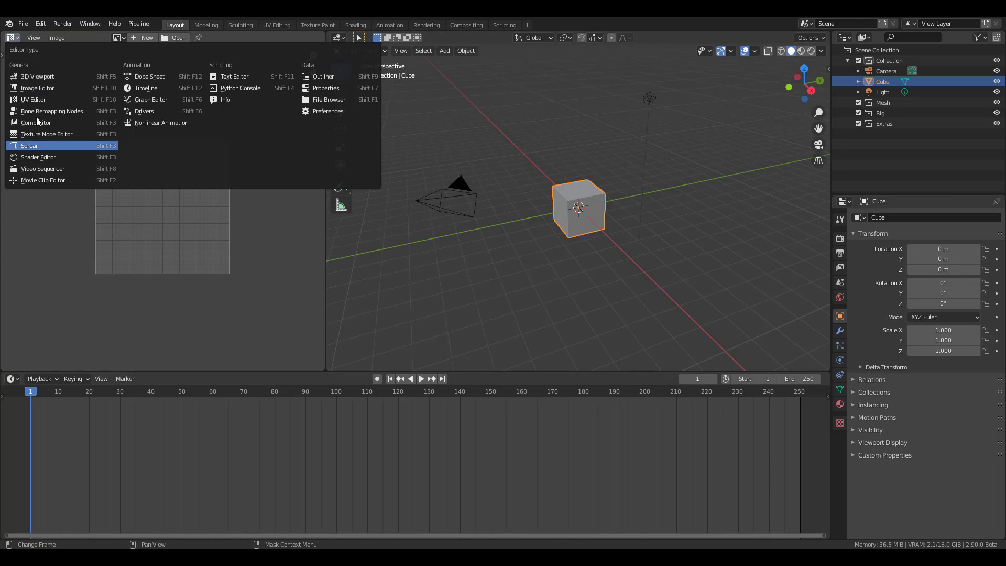
# Step: Change the timeline area into a Shader Editor showing the cube's material nodes
pyautogui.click(13, 379)
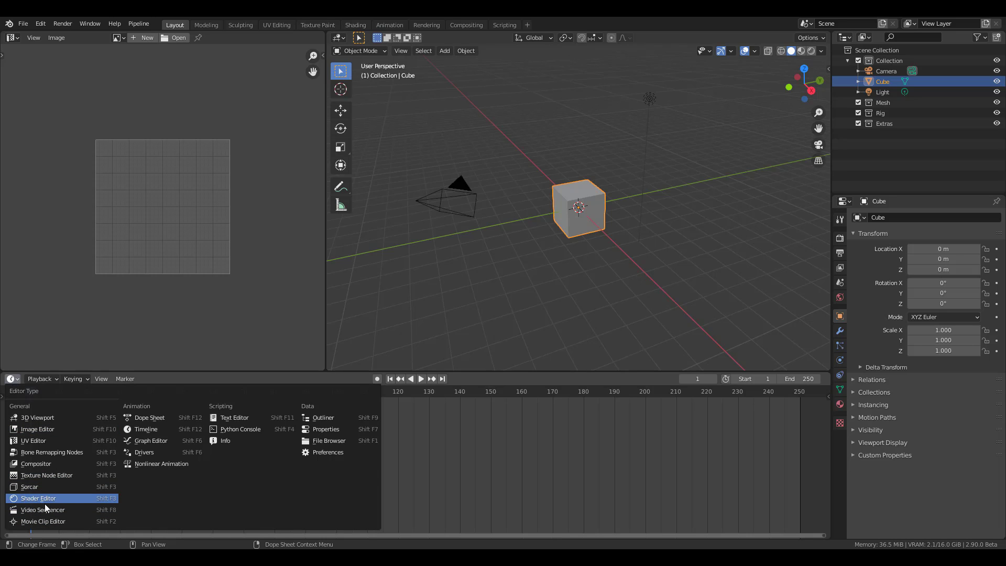
pyautogui.click(47, 500)
pyautogui.moveTo(399, 460); pyautogui.dragTo(509, 415, button='middle')
pyautogui.scroll(7, 526, 437)
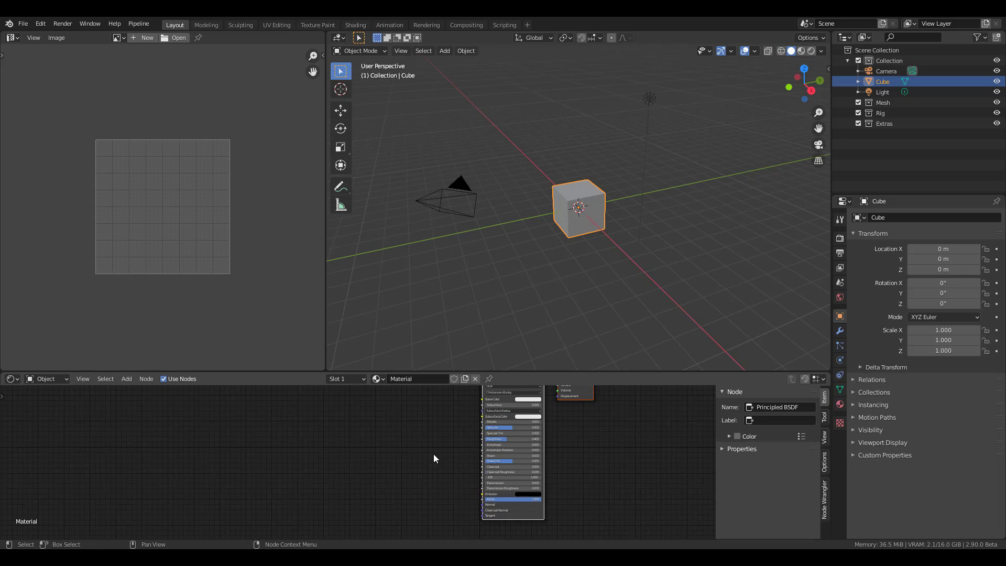
pyautogui.moveTo(424, 434); pyautogui.dragTo(409, 479, button='middle')
pyautogui.scroll(2, 409, 480)
# Step: Add a Brick Texture node beside the Principled BSDF and connect its Color output to Base Color
pyautogui.hotkey('shift', 'a')
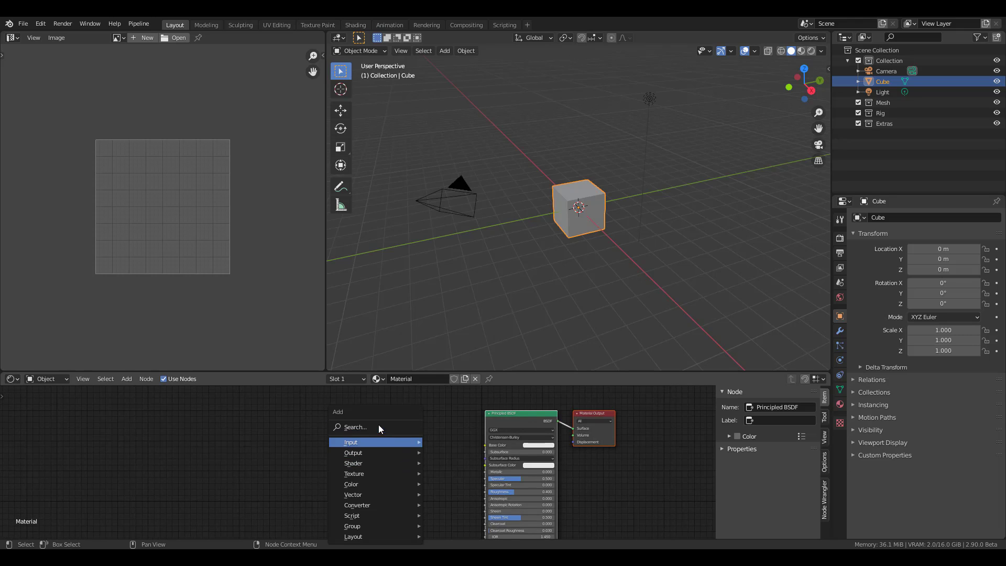
pyautogui.click(378, 423)
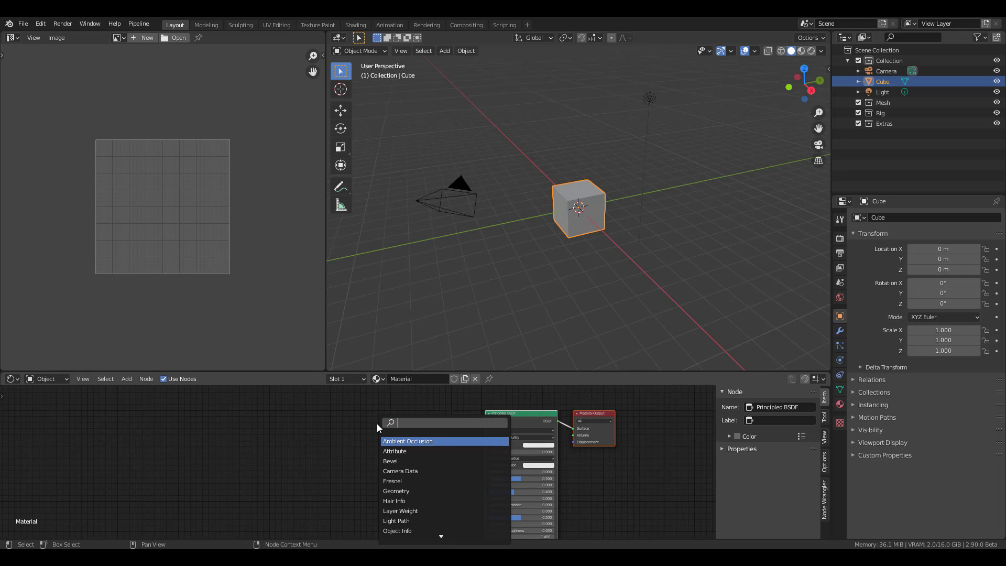
pyautogui.write('bri')
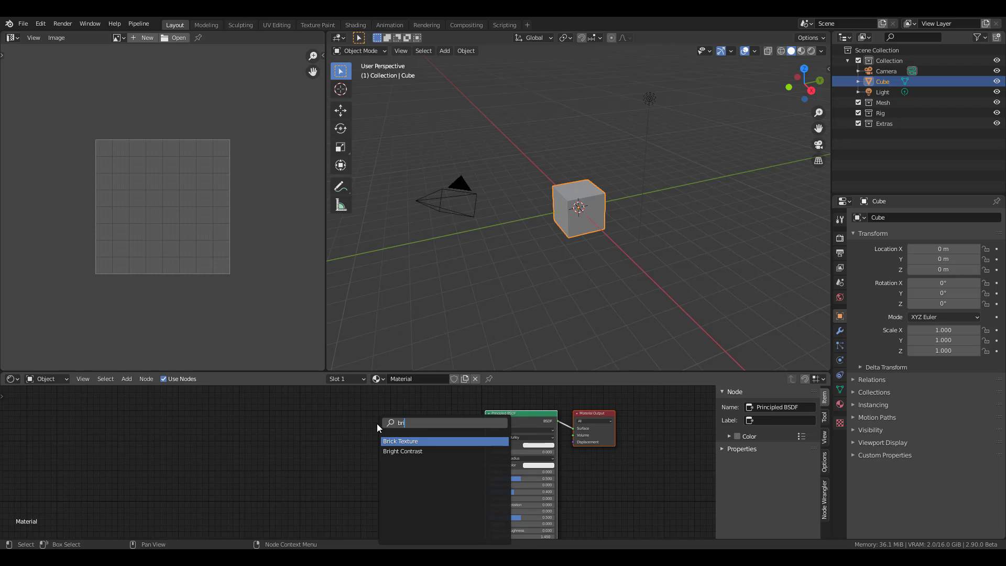
pyautogui.press('Return')
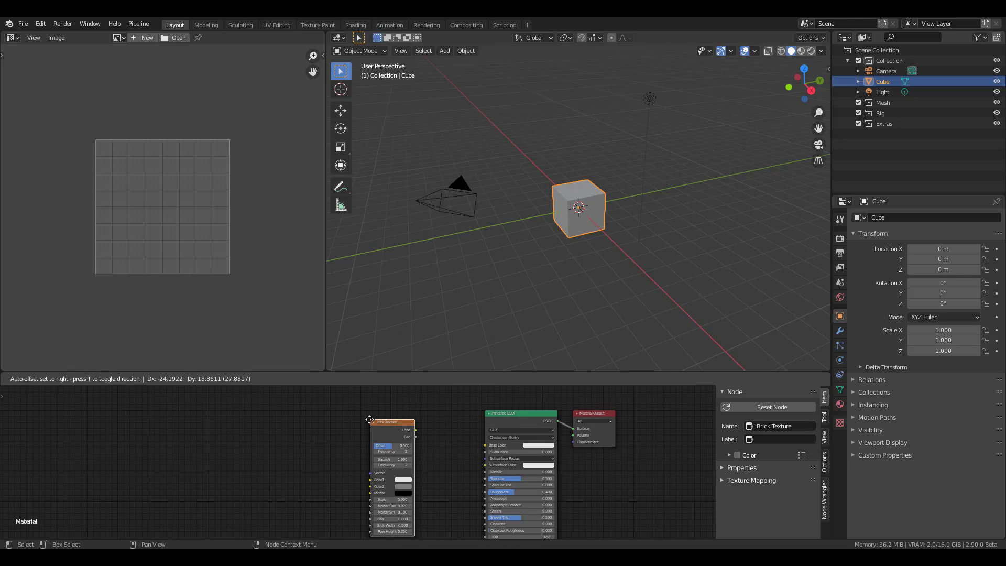
pyautogui.click(391, 426)
pyautogui.moveTo(436, 436); pyautogui.dragTo(489, 449)
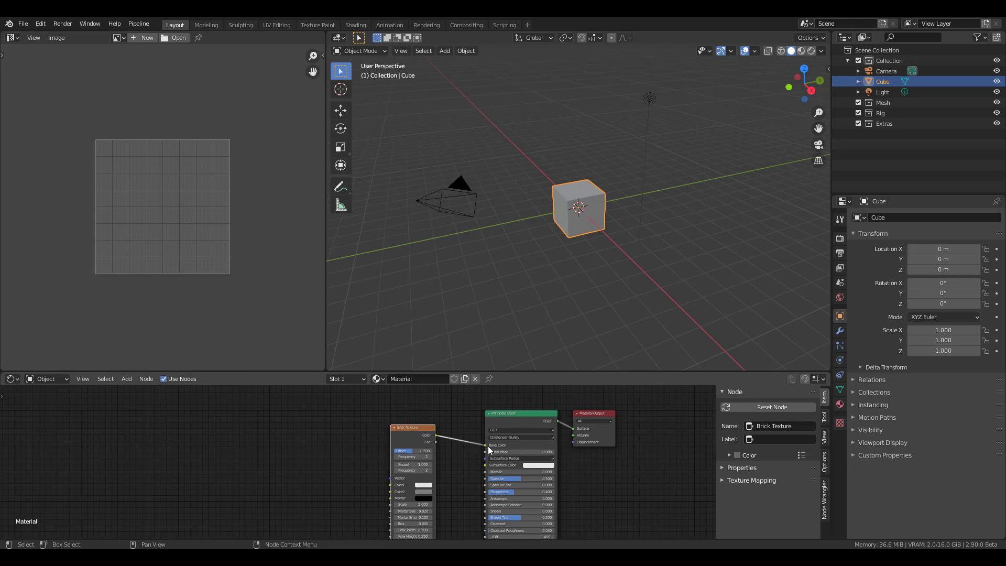
# Step: Use Node Wrangler's Add Texture Setup to give the Brick Texture node Mapping and Texture Coordinate nodes
pyautogui.click(825, 500)
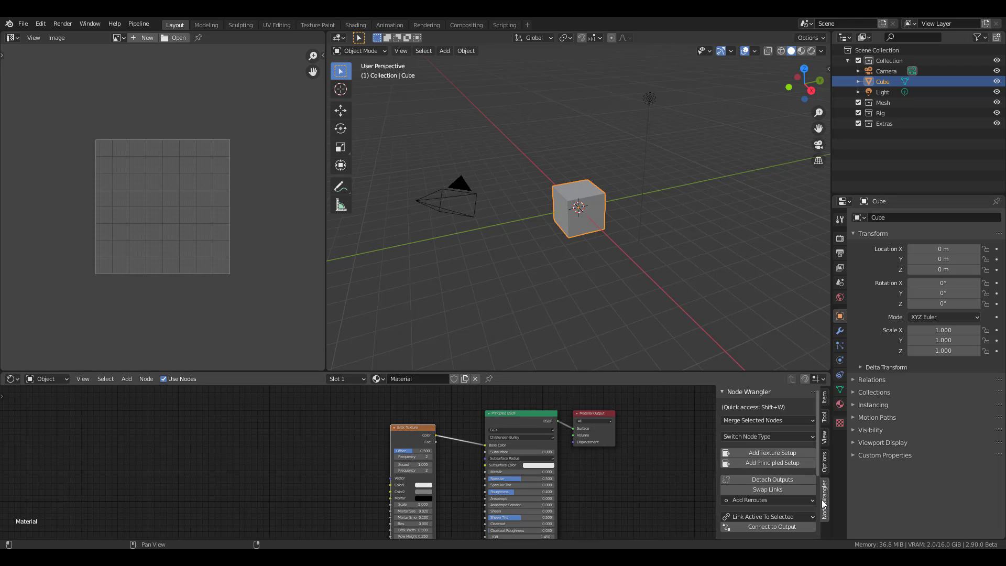
pyautogui.click(757, 454)
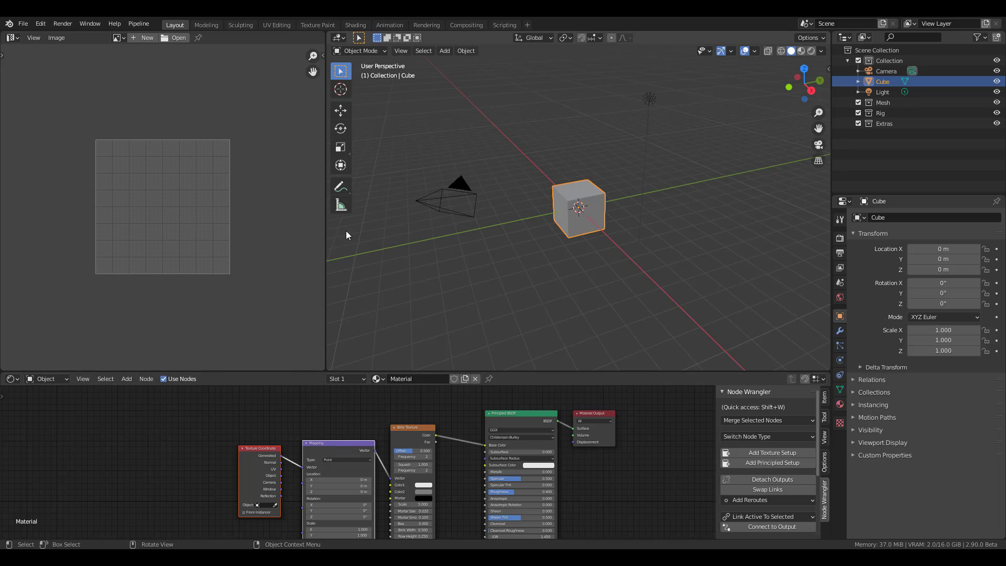
# Step: Enter Edit Mode on the cube and open the transform options containing Correct Face Attributes
pyautogui.scroll(2, 569, 211)
pyautogui.moveTo(587, 193); pyautogui.dragTo(600, 196, button='middle')
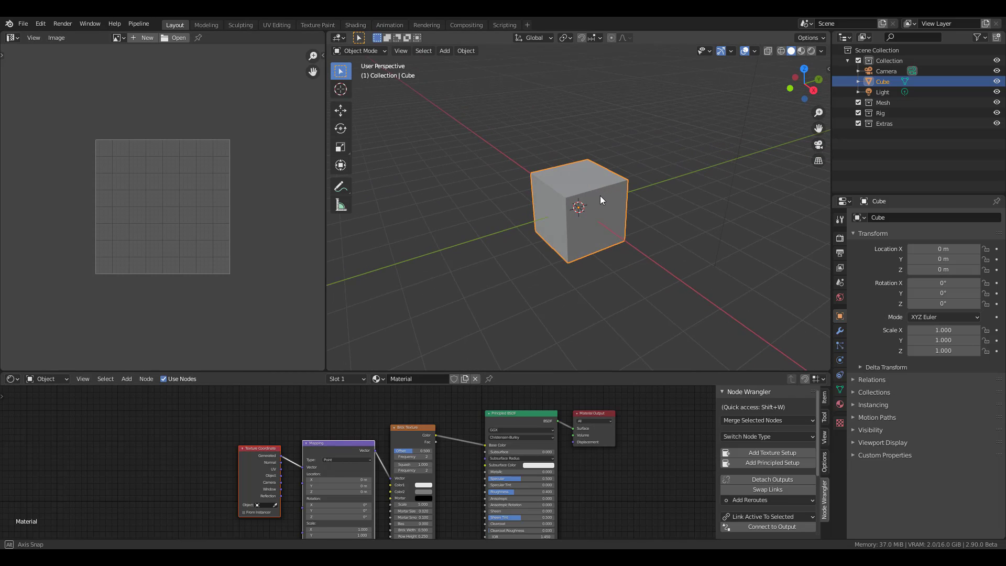
pyautogui.press('Tab')
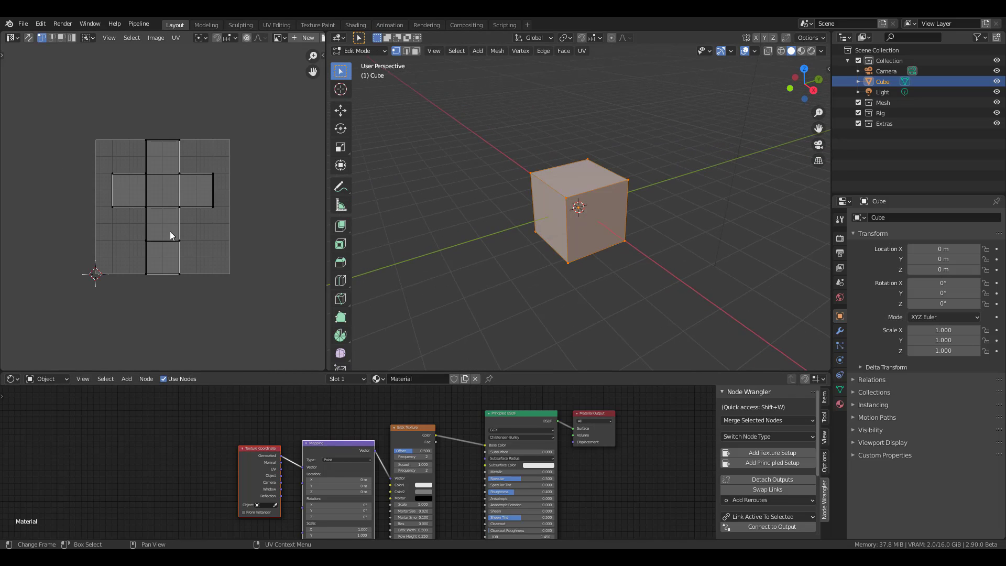
pyautogui.click(813, 38)
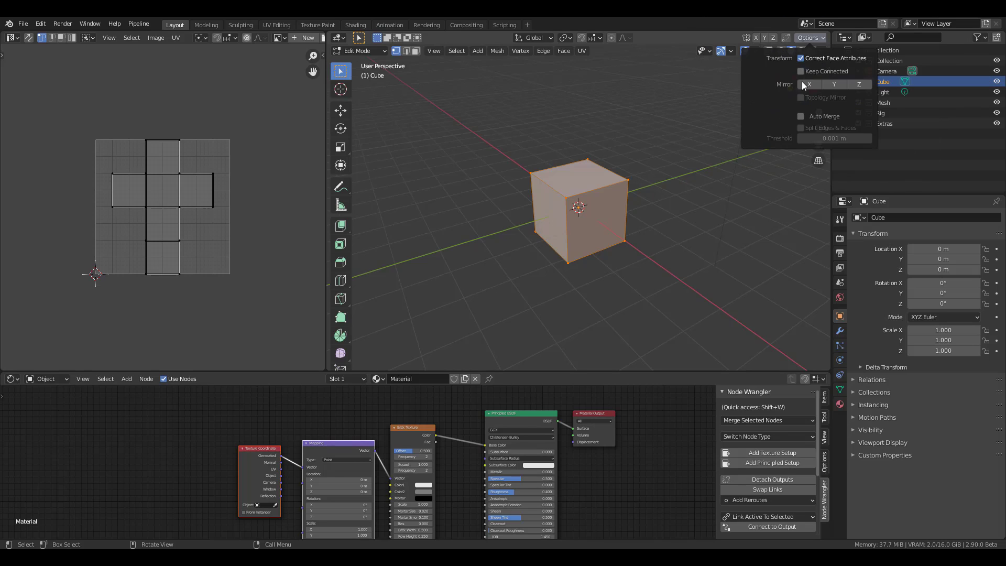
# Step: Switch the viewport to Material Preview and connect the Texture Coordinate UV output to the Mapping node's Vector input
pyautogui.click(800, 52)
pyautogui.moveTo(552, 200); pyautogui.dragTo(590, 209, button='middle')
pyautogui.scroll(3, 589, 209)
pyautogui.scroll(5, 212, 448)
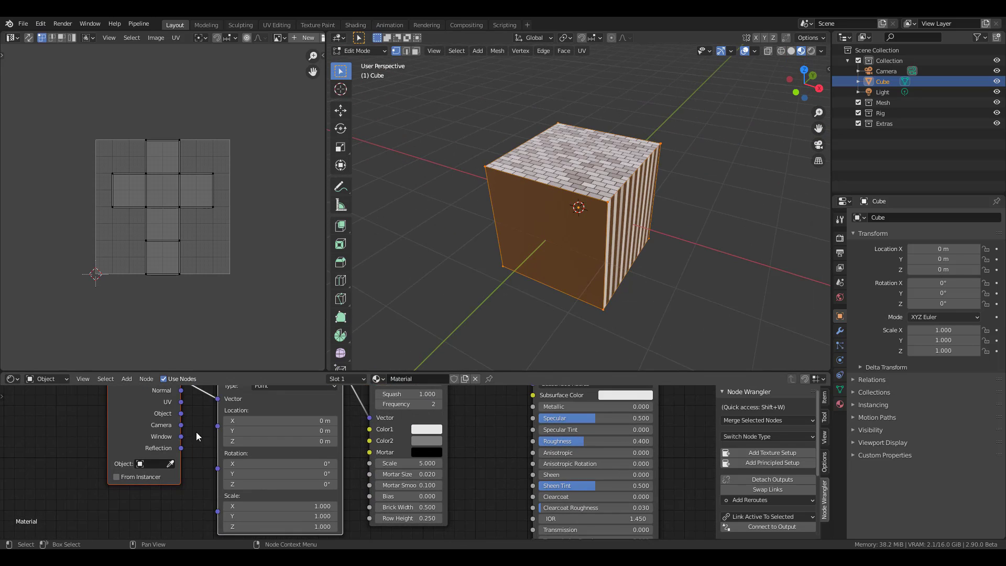
pyautogui.moveTo(214, 457); pyautogui.dragTo(253, 454)
pyautogui.scroll(-4, 639, 226)
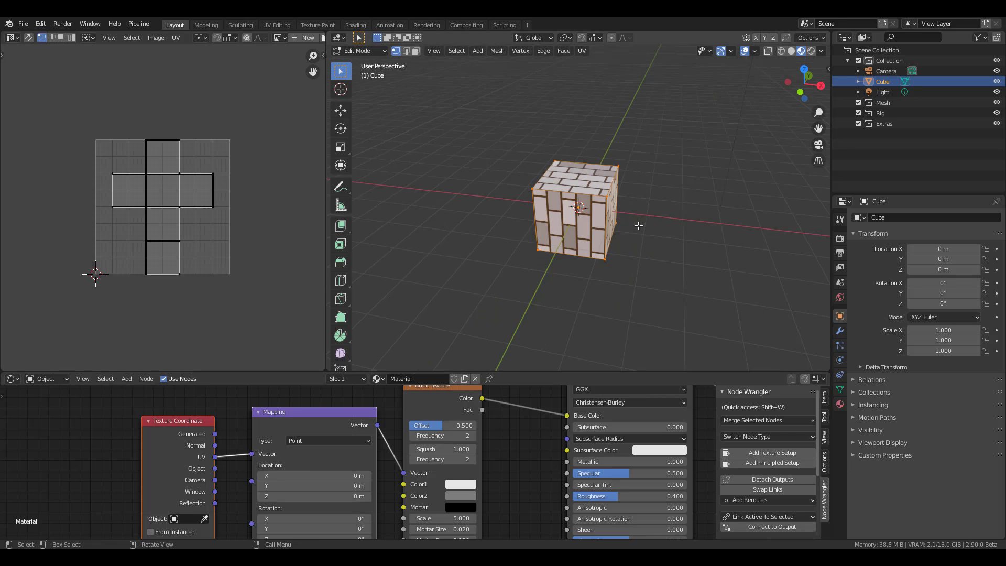
# Step: Deselect everything, switch to face selection, and select the cube's side face facing the positive X axis
pyautogui.moveTo(638, 224); pyautogui.dragTo(604, 217, button='middle')
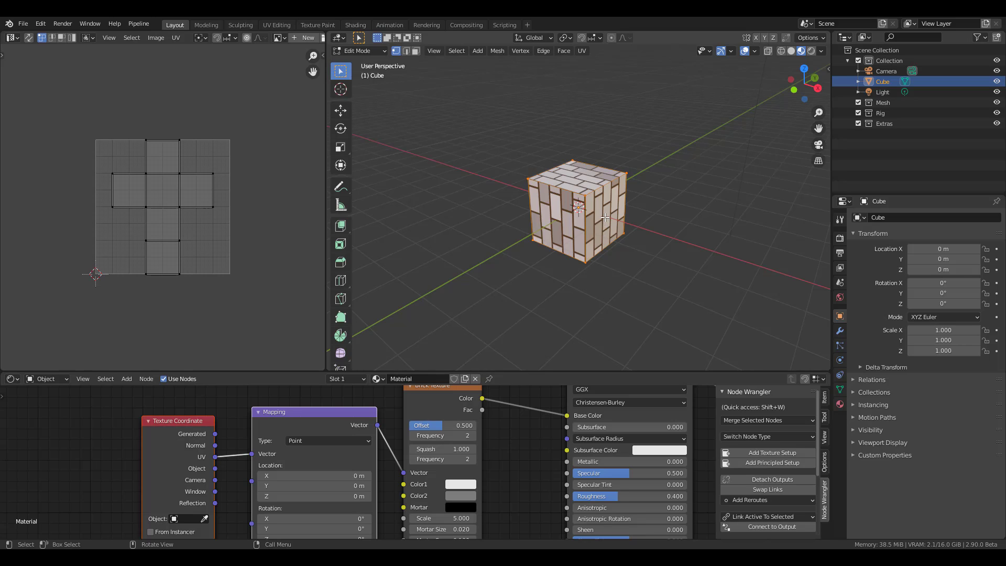
pyautogui.click(811, 38)
pyautogui.hotkey('alt', 'a')
pyautogui.click(415, 50)
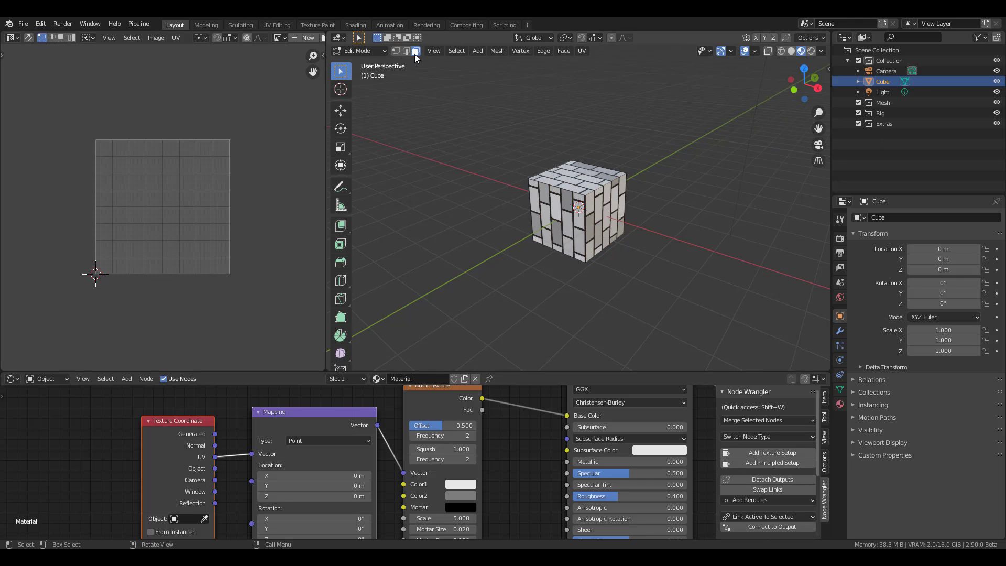
pyautogui.click(615, 215)
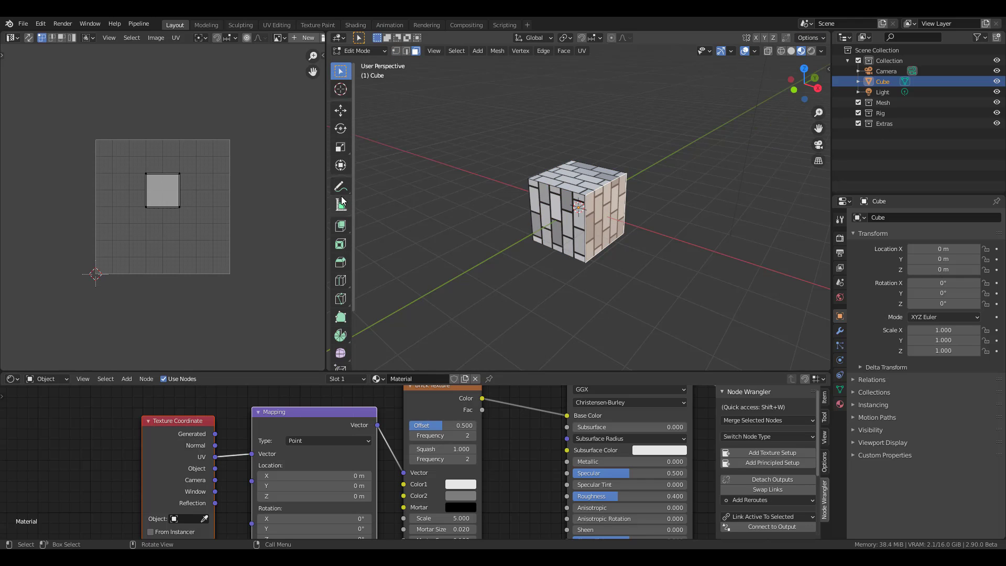
# Step: Turn on UV Sync Selection and move the selected face outward along the X axis to lengthen the cube
pyautogui.click(29, 37)
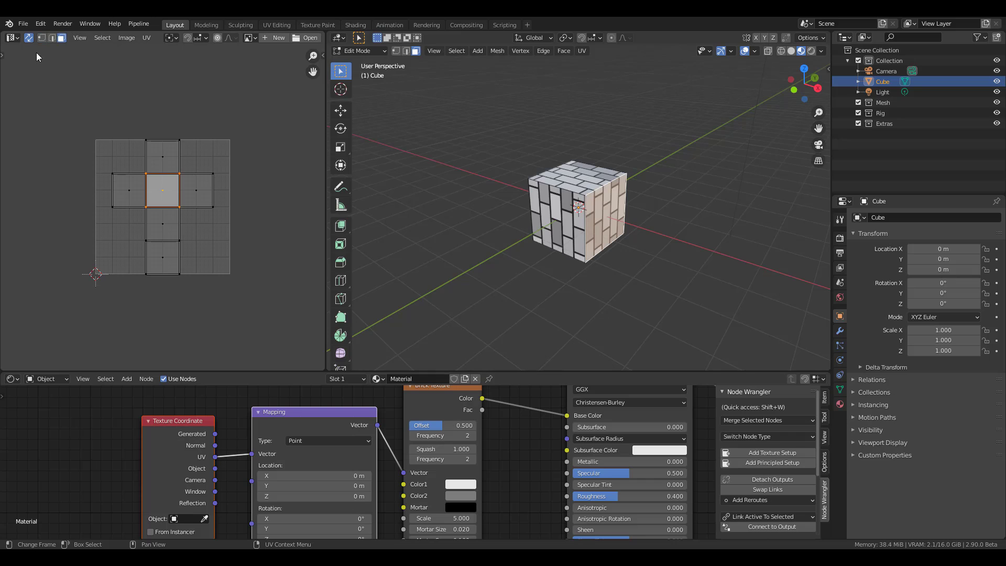
pyautogui.click(341, 110)
pyautogui.moveTo(638, 225); pyautogui.dragTo(767, 270)
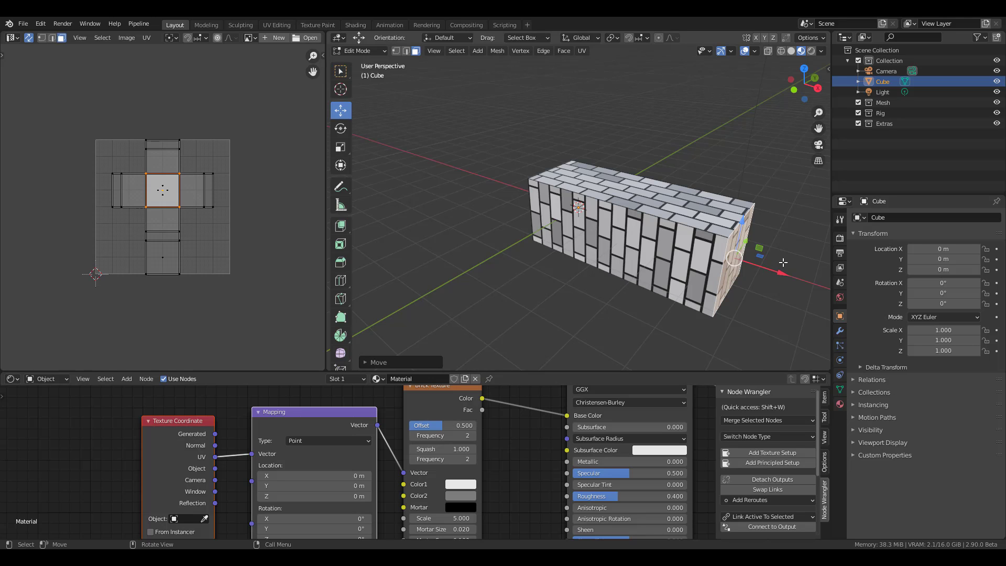
# Step: Select the box's long side face facing negative Y and pull it outward along the Y axis, undoing the first attempt
pyautogui.click(613, 239)
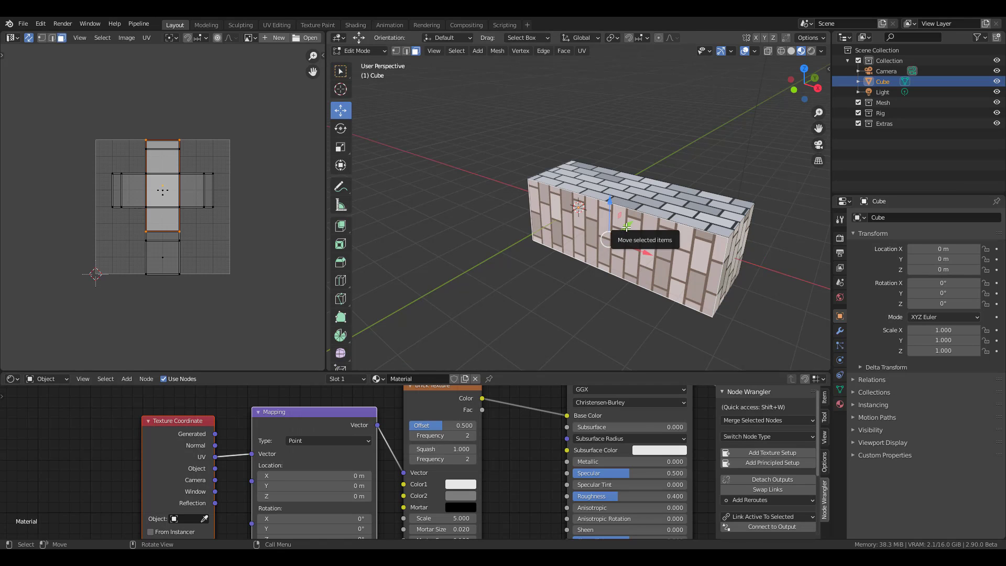
pyautogui.moveTo(627, 227); pyautogui.dragTo(538, 270)
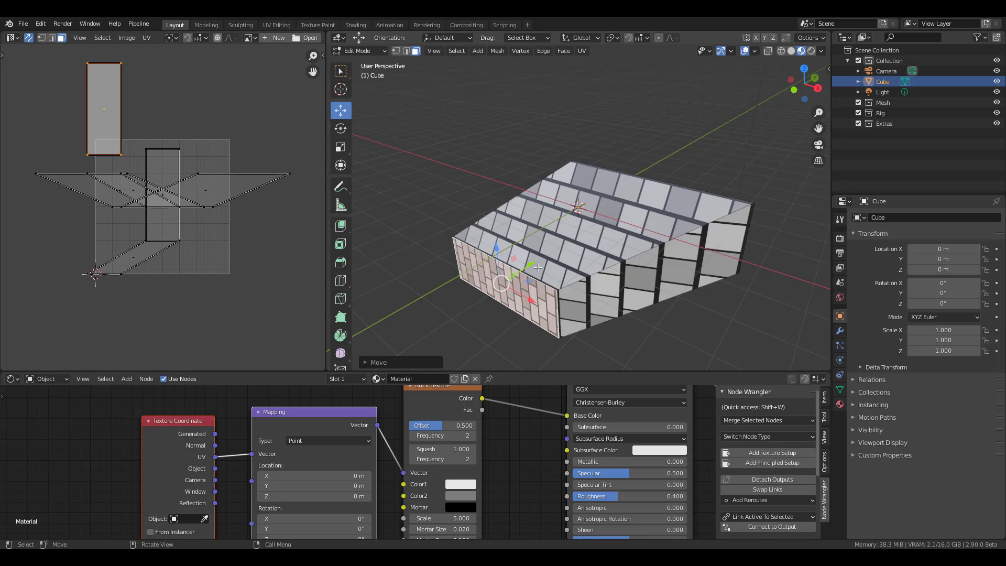
pyautogui.hotkey('ctrl', 'z')
pyautogui.moveTo(630, 222); pyautogui.dragTo(524, 300)
pyautogui.scroll(-4, 582, 236)
pyautogui.moveTo(591, 227); pyautogui.dragTo(532, 228, button='middle')
# Step: Select the box's top face and move it upward along the Z axis
pyautogui.click(522, 215)
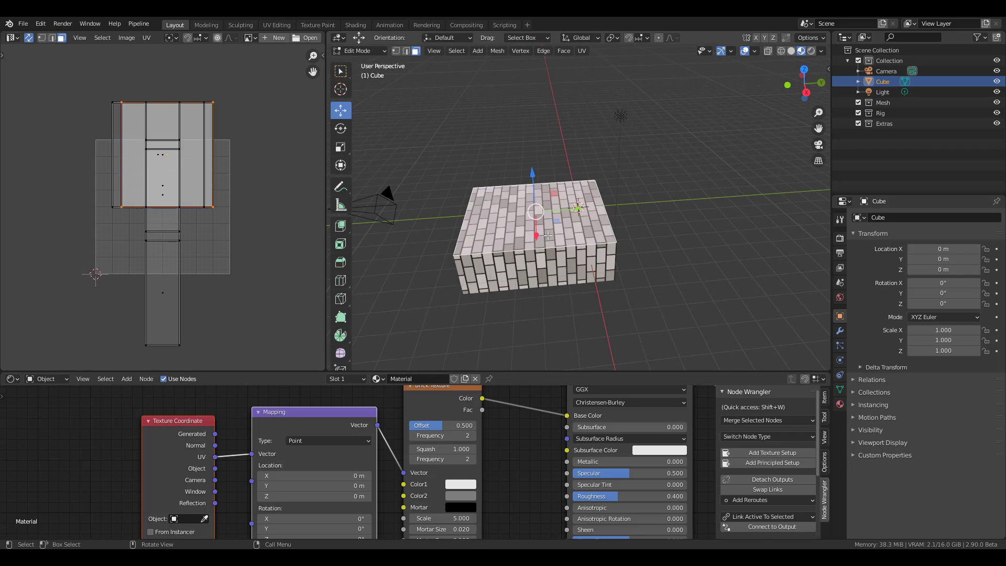
pyautogui.moveTo(532, 175); pyautogui.dragTo(543, 99)
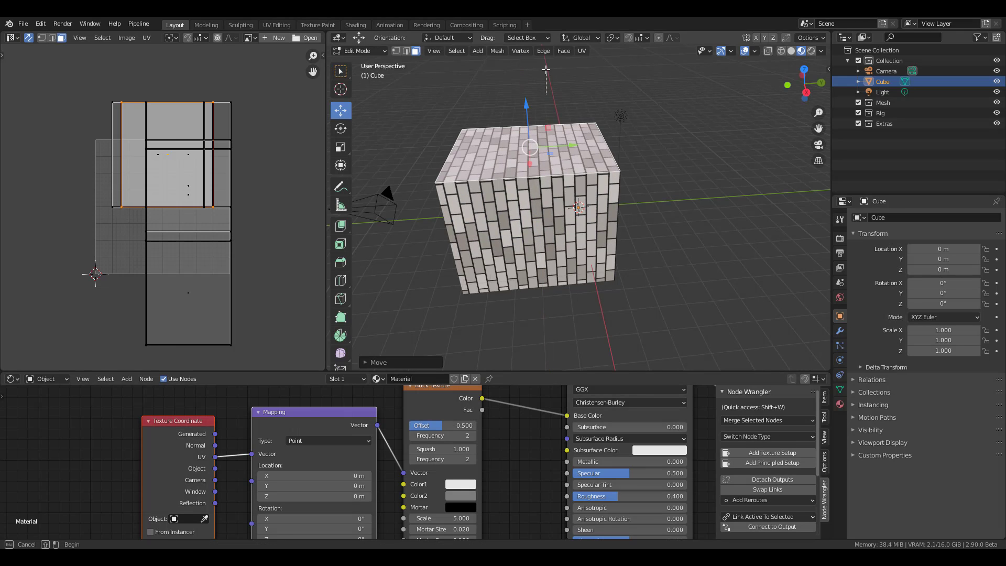
pyautogui.click(548, 77)
# Step: Select the side face facing positive Y and move it outward along the Y axis
pyautogui.moveTo(631, 217); pyautogui.dragTo(576, 182, button='middle')
pyautogui.click(596, 220)
pyautogui.moveTo(596, 220); pyautogui.dragTo(637, 218, button='middle')
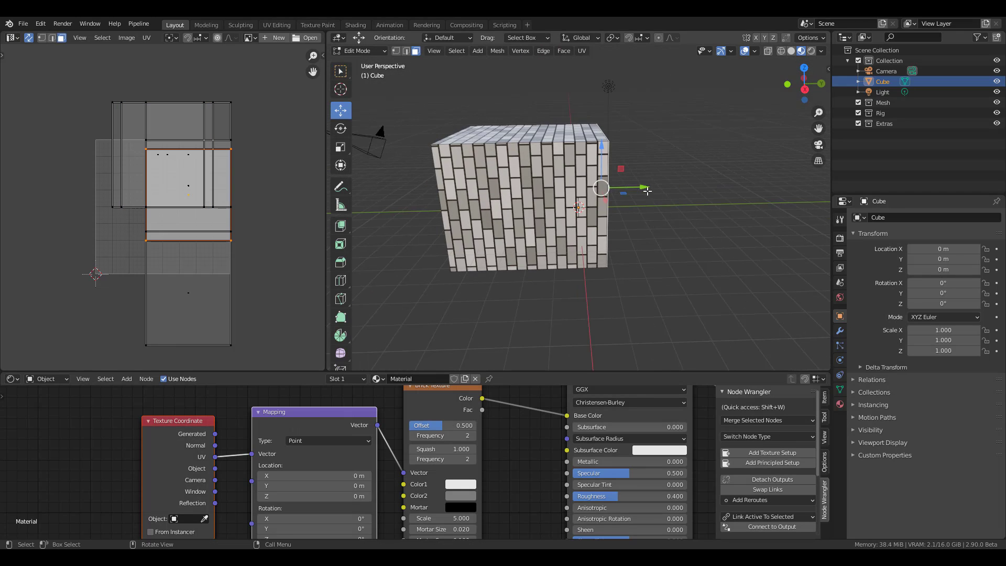
pyautogui.moveTo(647, 188); pyautogui.dragTo(767, 185)
pyautogui.scroll(-4, 646, 217)
pyautogui.moveTo(645, 217); pyautogui.dragTo(651, 225, button='middle')
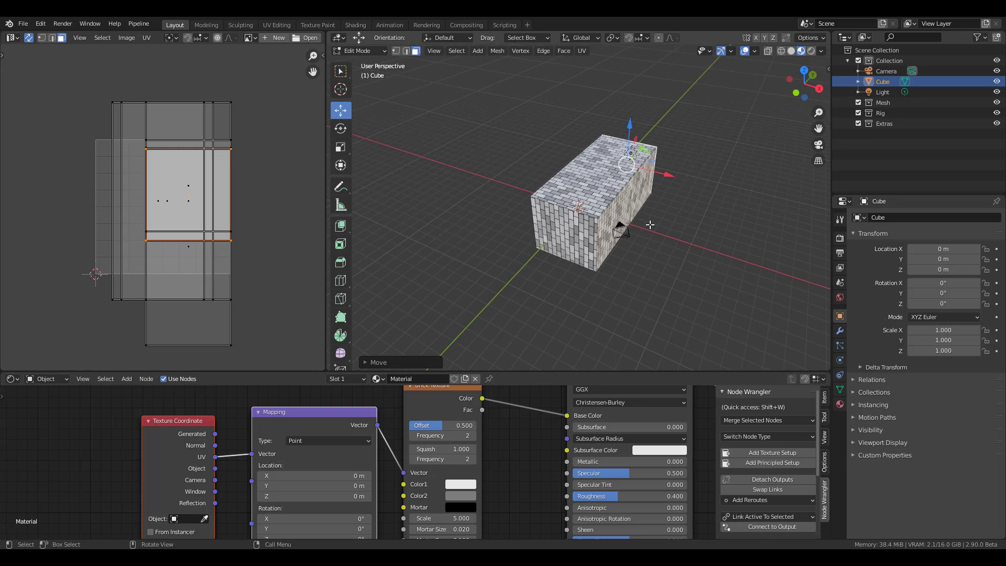
# Step: Open the transform options with Correct Face Attributes, and select and nudge the long side face facing positive X
pyautogui.click(803, 41)
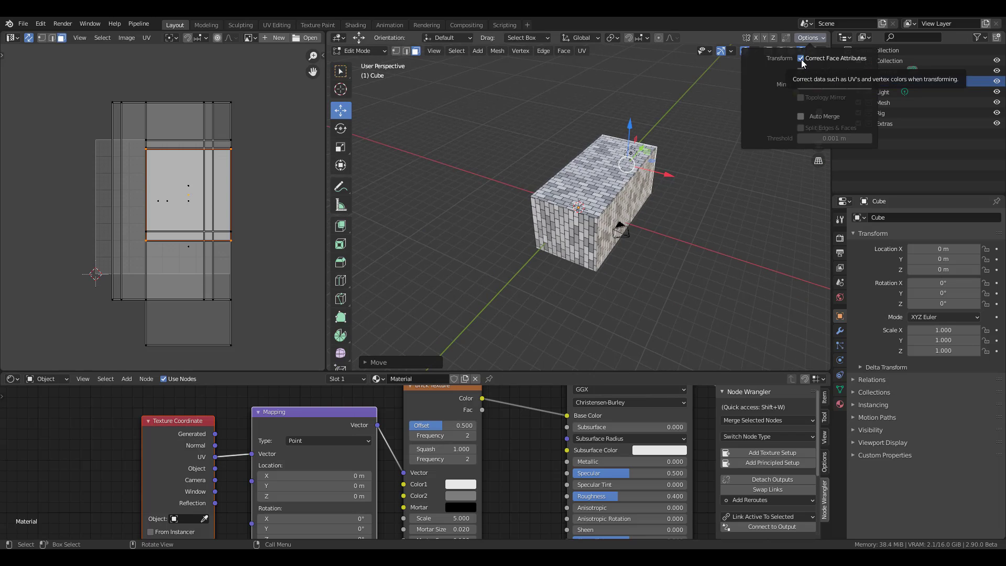
pyautogui.moveTo(664, 231); pyautogui.dragTo(659, 216, button='middle')
pyautogui.click(625, 205)
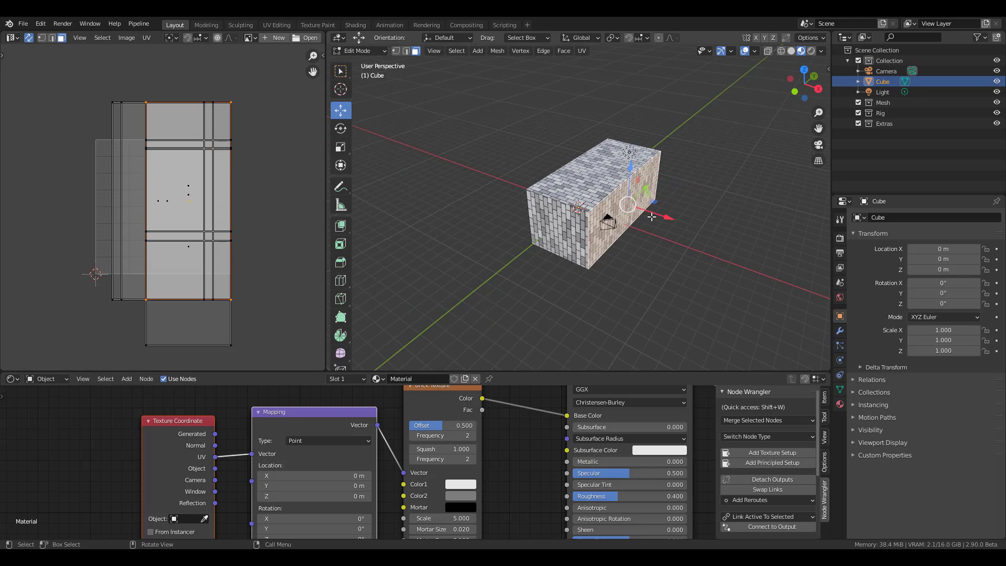
pyautogui.moveTo(652, 217)
pyautogui.mouseDown()
pyautogui.moveTo(732, 252)
pyautogui.moveTo(653, 217)
pyautogui.mouseUp()
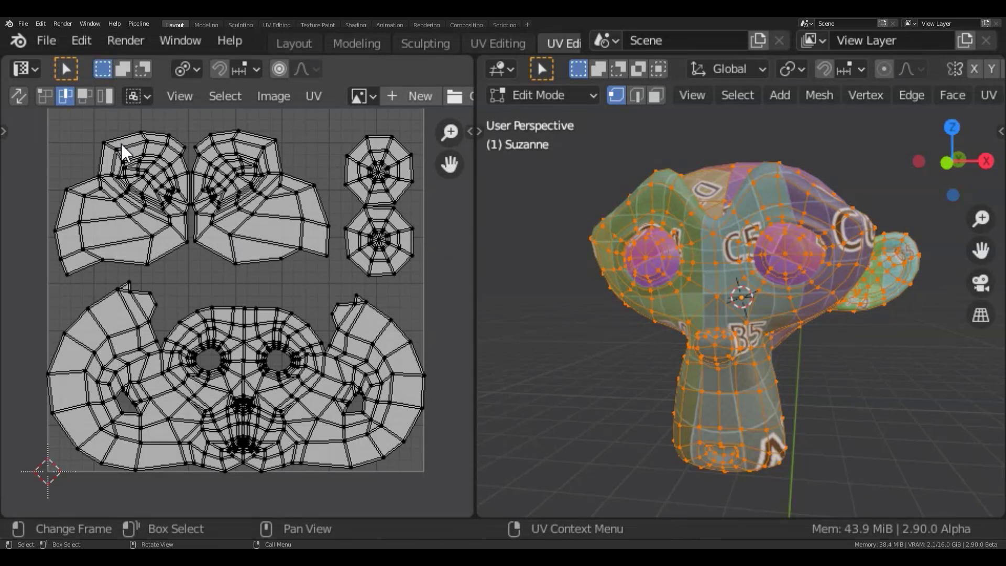
# Step: Select shortest edge paths on Suzanne's upper-left UV island and along the left side of the large head island
pyautogui.click(110, 148)
pyautogui.keyDown('ctrl'); pyautogui.click(150, 244); pyautogui.keyUp('ctrl')
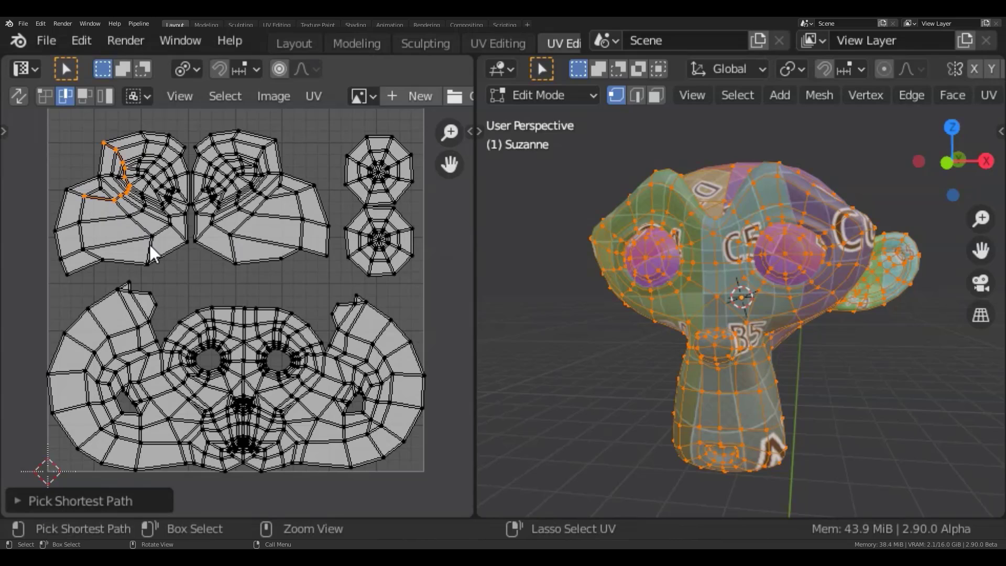
pyautogui.click(149, 321)
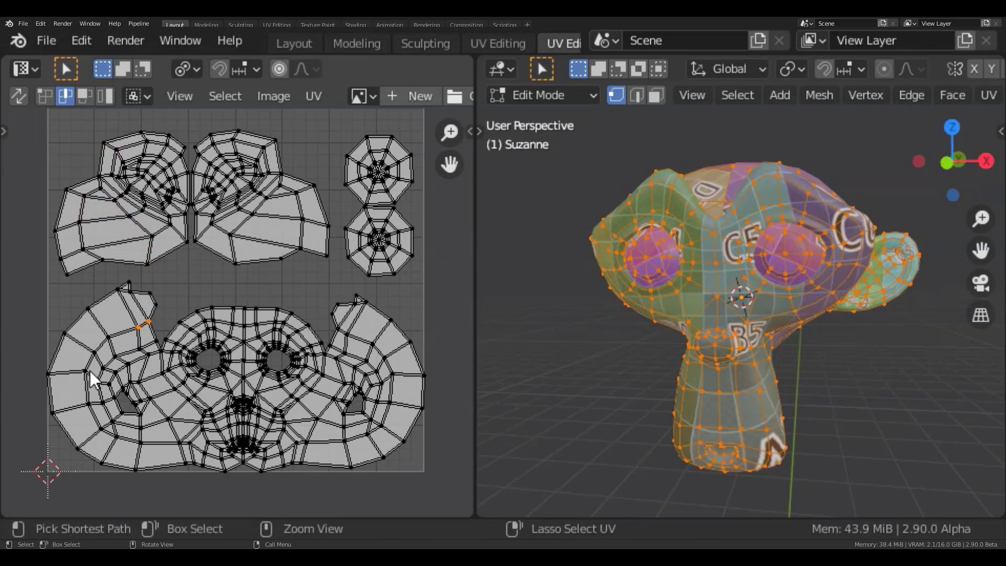
pyautogui.keyDown('ctrl'); pyautogui.click(85, 370); pyautogui.keyUp('ctrl')
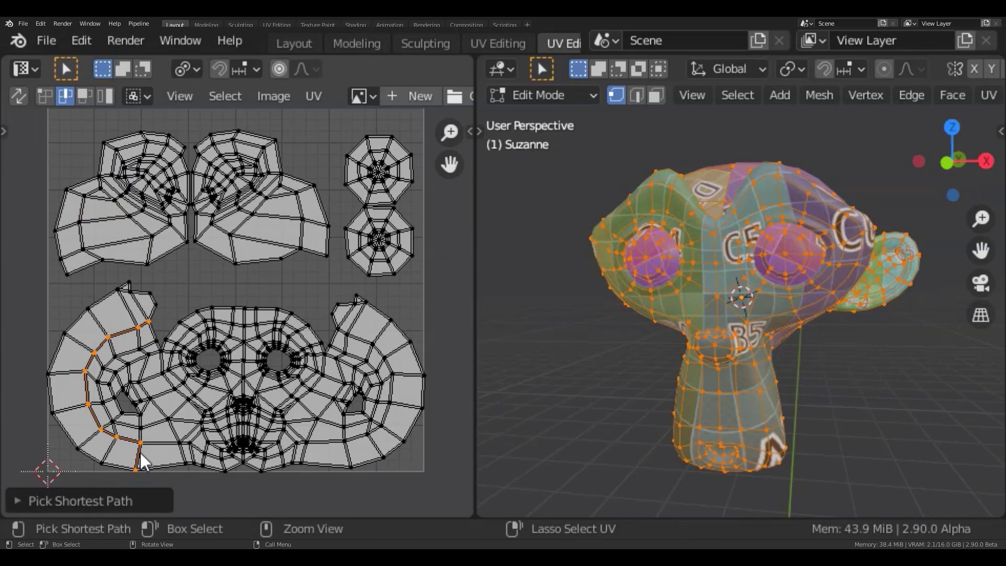
# Step: Switch to UV face selection and select a shortest face path across the head island from its upper-left to upper-right end
pyautogui.press('3')
pyautogui.click(121, 320)
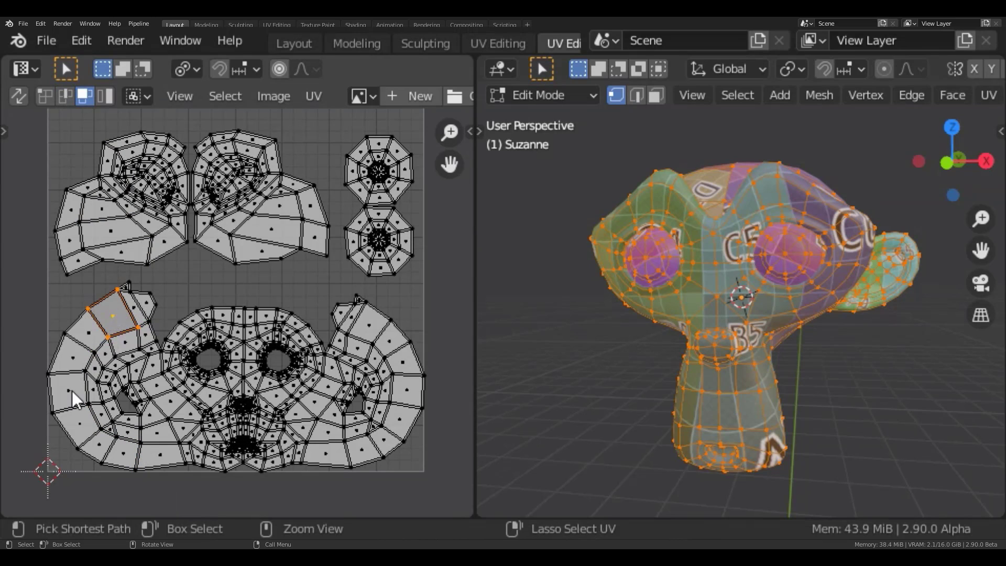
pyautogui.keyDown('ctrl'); pyautogui.click(73, 393); pyautogui.keyUp('ctrl')
pyautogui.keyDown('ctrl'); pyautogui.click(176, 409); pyautogui.keyUp('ctrl')
pyautogui.keyDown('ctrl'); pyautogui.click(294, 391); pyautogui.keyUp('ctrl')
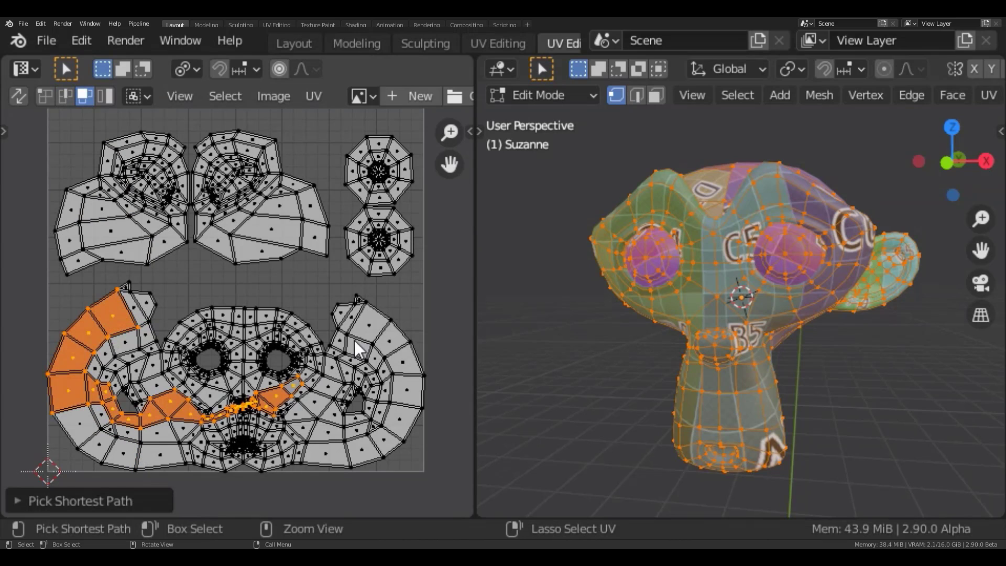
pyautogui.keyDown('ctrl'); pyautogui.click(369, 325); pyautogui.keyUp('ctrl')
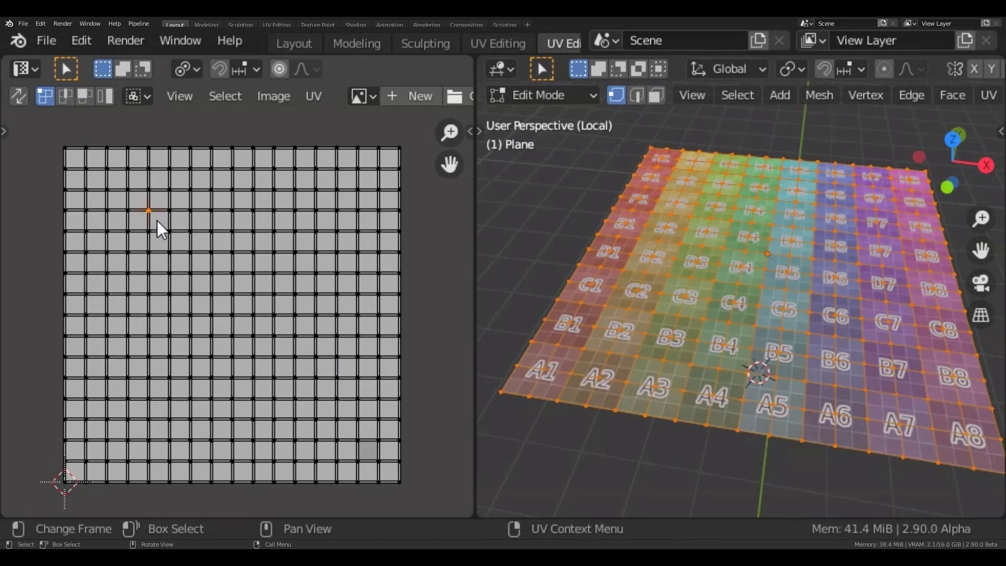
# Step: Extend the vertex selection on the plane's UV grid to three rectangular regions with Pick Shortest Path region fill
pyautogui.keyDown('ctrl'); pyautogui.keyDown('shift'); pyautogui.click(255, 336); pyautogui.keyUp('shift'); pyautogui.keyUp('ctrl')
pyautogui.keyDown('shift'); pyautogui.click(317, 272); pyautogui.keyUp('shift')
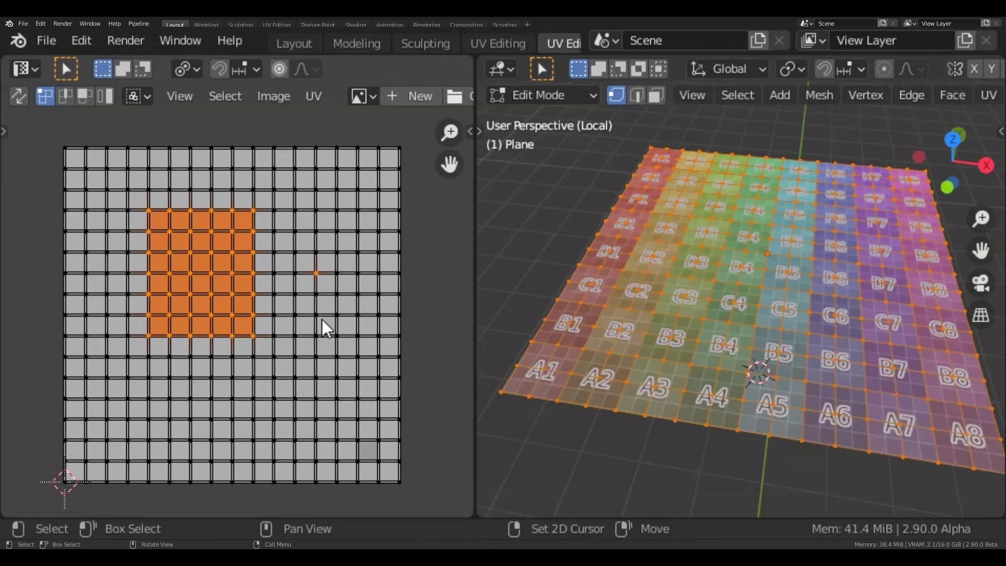
pyautogui.keyDown('ctrl'); pyautogui.keyDown('shift'); pyautogui.click(337, 398); pyautogui.keyUp('shift'); pyautogui.keyUp('ctrl')
pyautogui.keyDown('shift'); pyautogui.click(359, 212); pyautogui.keyUp('shift')
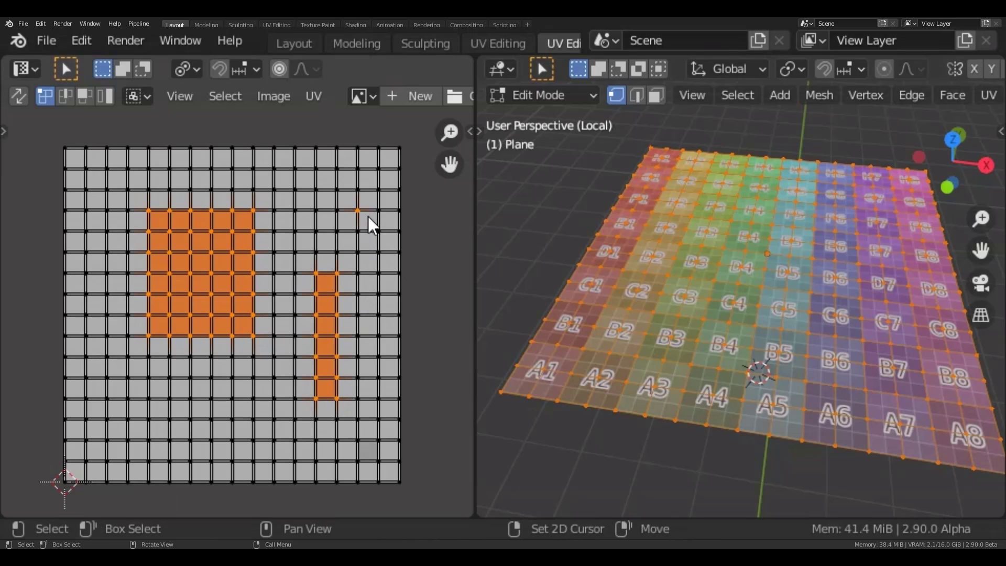
pyautogui.keyDown('ctrl'); pyautogui.keyDown('shift'); pyautogui.click(399, 294); pyautogui.keyUp('shift'); pyautogui.keyUp('ctrl')
# Step: Switch to UV face selection and add two rectangular face regions along the lower part of the plane's UV grid
pyautogui.press('3')
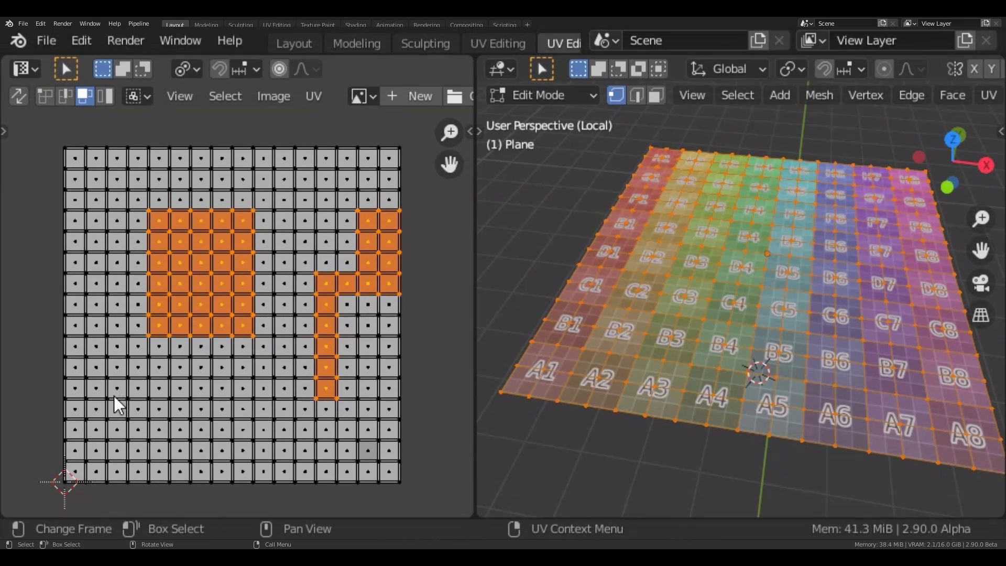
pyautogui.keyDown('shift'); pyautogui.click(96, 392); pyautogui.keyUp('shift')
pyautogui.keyDown('ctrl'); pyautogui.keyDown('shift'); pyautogui.click(229, 434); pyautogui.keyUp('shift'); pyautogui.keyUp('ctrl')
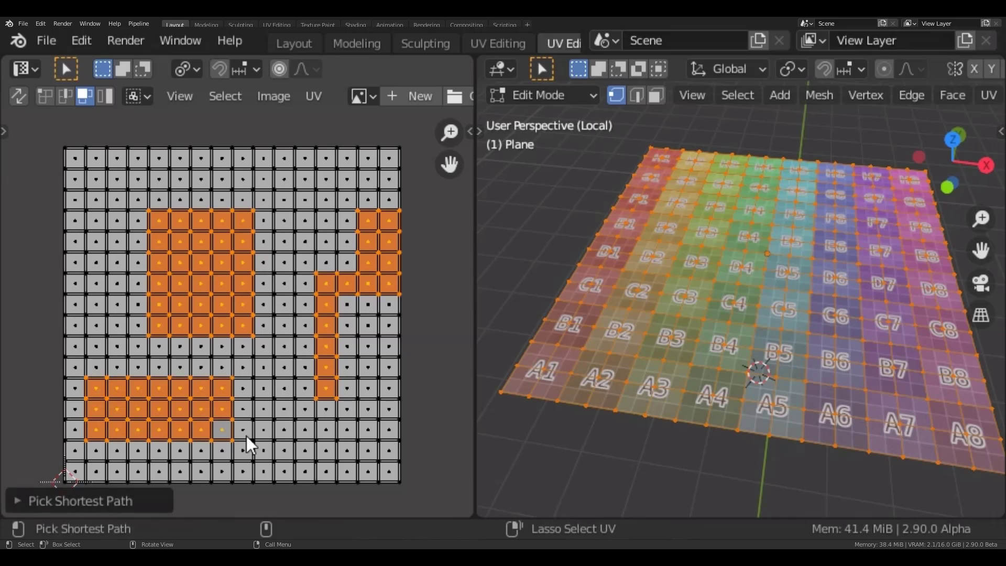
pyautogui.keyDown('shift'); pyautogui.click(306, 430); pyautogui.keyUp('shift')
pyautogui.keyDown('ctrl'); pyautogui.keyDown('shift'); pyautogui.click(388, 473); pyautogui.keyUp('shift'); pyautogui.keyUp('ctrl')
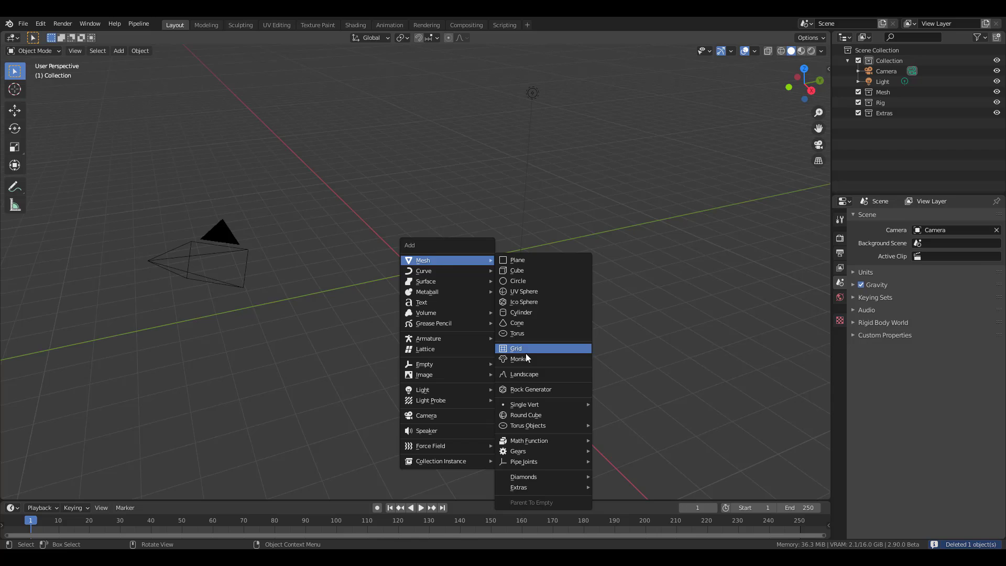
# Step: Add a Monkey mesh and frame it in the front view
pyautogui.click(527, 359)
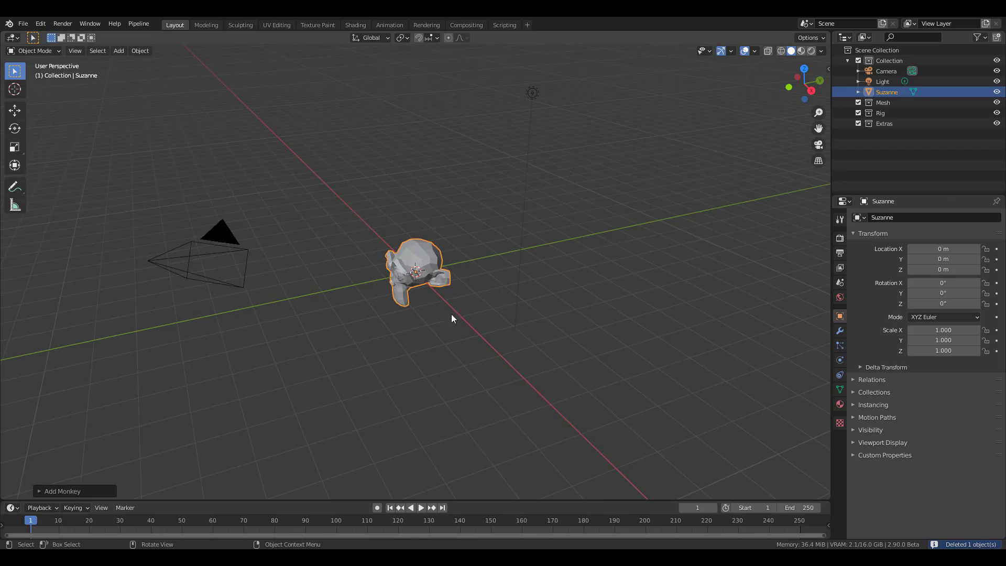
pyautogui.press('KP_Decimal')
pyautogui.press('KP_1')
# Step: Open the UV Editing workspace and show the monkey's head close up at an angle beside its UV layout
pyautogui.click(276, 25)
pyautogui.scroll(8, 627, 325)
pyautogui.moveTo(628, 330); pyautogui.dragTo(741, 309, button='middle')
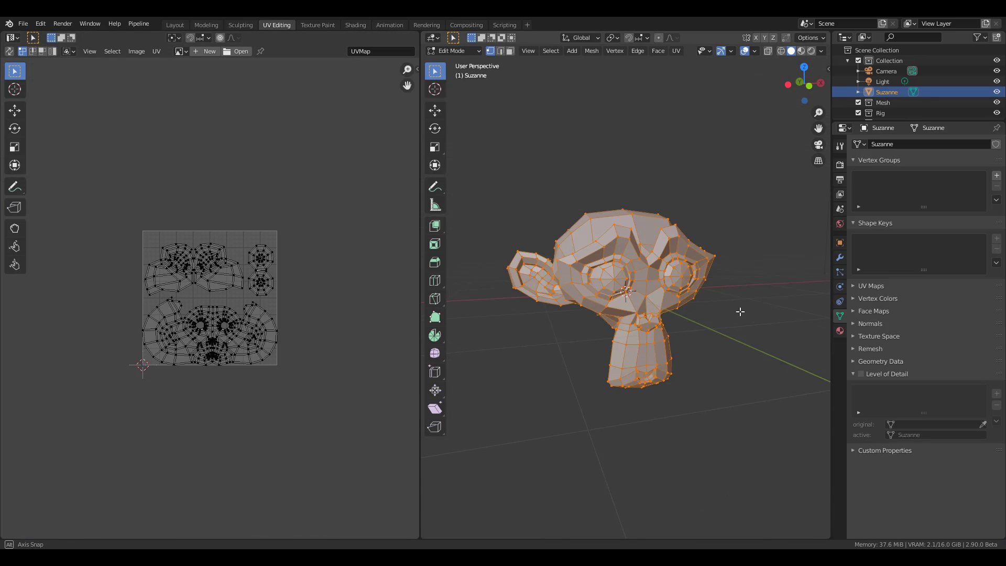
pyautogui.scroll(3, 741, 310)
pyautogui.scroll(-1, 682, 312)
pyautogui.moveTo(629, 313); pyautogui.dragTo(656, 315, button='middle')
pyautogui.scroll(-2, 656, 315)
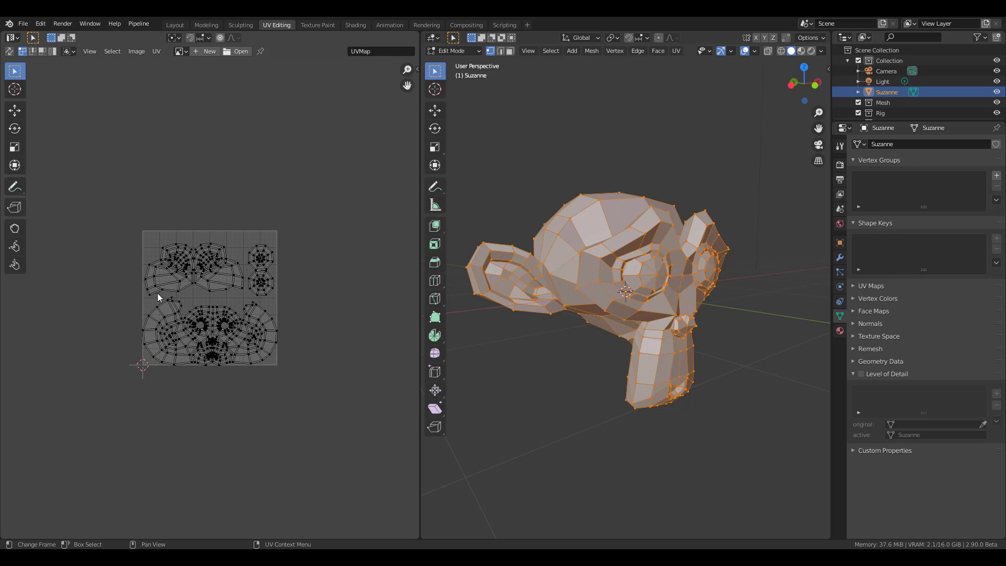
# Step: Switch to edge selection and select three connected edges beside the left eye on the monkey's UV layout
pyautogui.press('2')
pyautogui.scroll(3, 286, 265)
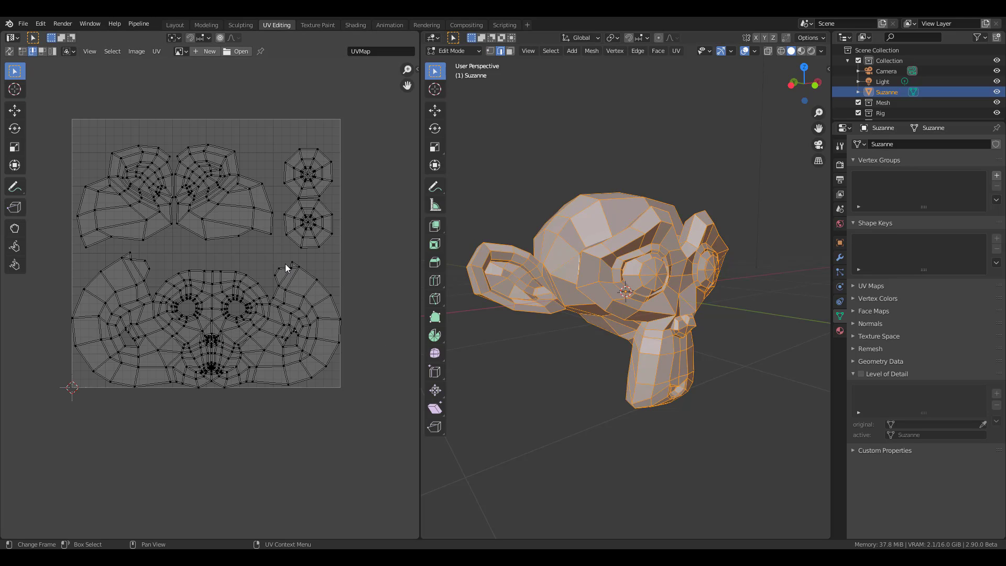
pyautogui.scroll(4, 241, 315)
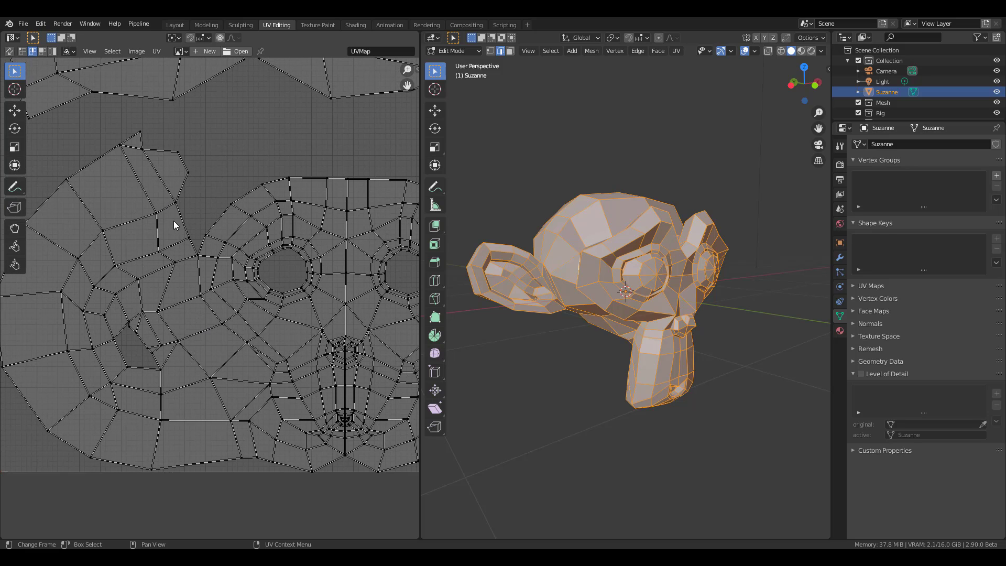
pyautogui.click(199, 273)
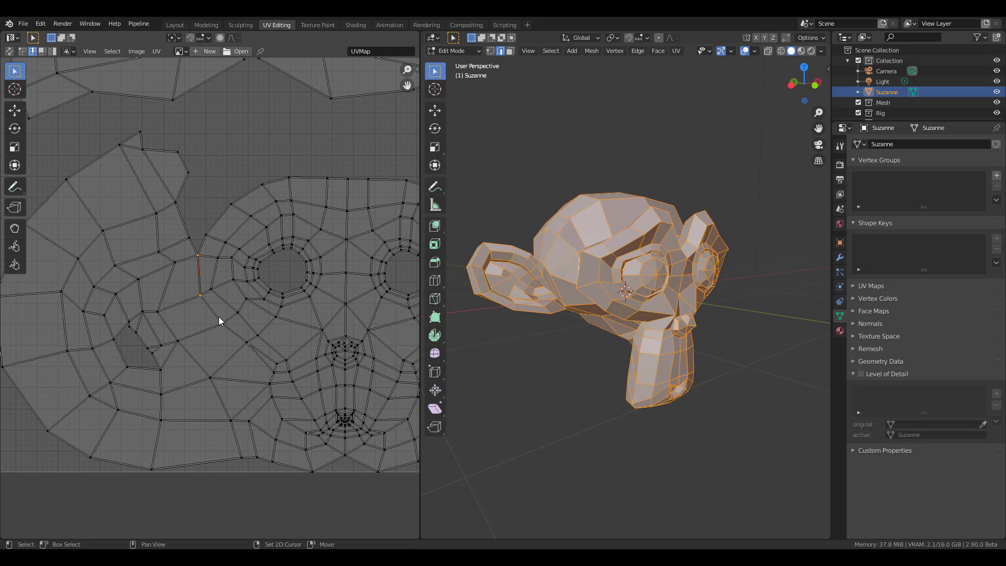
pyautogui.keyDown('shift'); pyautogui.click(217, 317); pyautogui.keyUp('shift')
pyautogui.keyDown('shift'); pyautogui.click(245, 339); pyautogui.keyUp('shift')
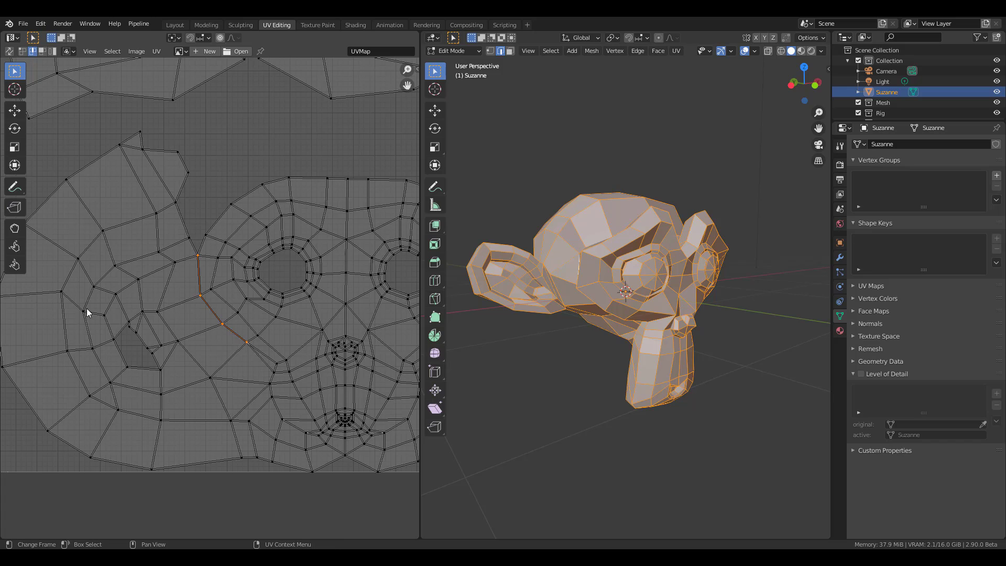
# Step: Rip the selected UV edges slightly apart with the Rip Region tool
pyautogui.click(15, 207)
pyautogui.moveTo(209, 309); pyautogui.dragTo(206, 309)
pyautogui.moveTo(189, 279); pyautogui.dragTo(281, 269, button='middle')
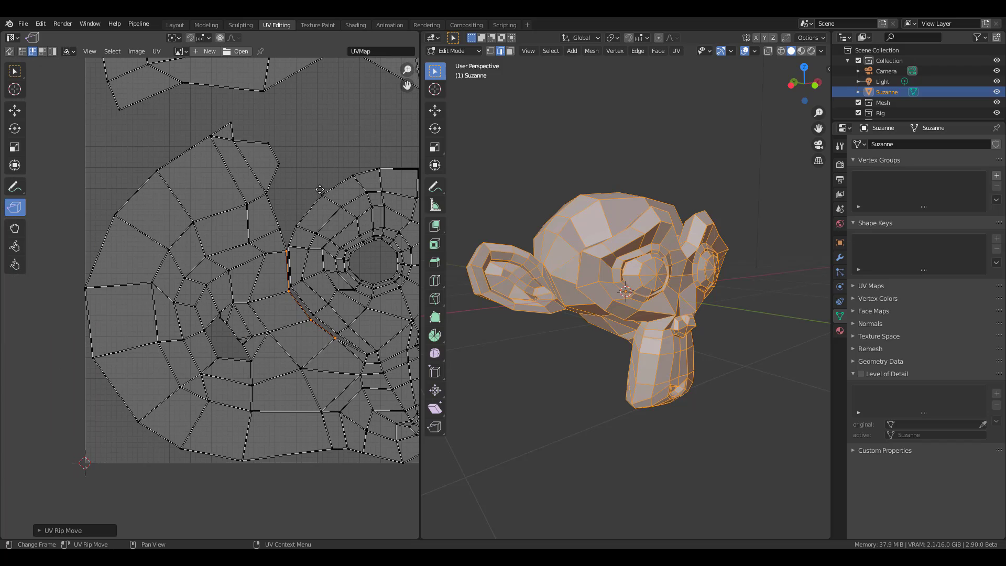
# Step: Switch to UV face selection, select four adjoining faces along the layout's outer left border, and rip them outward
pyautogui.click(43, 51)
pyautogui.click(196, 197)
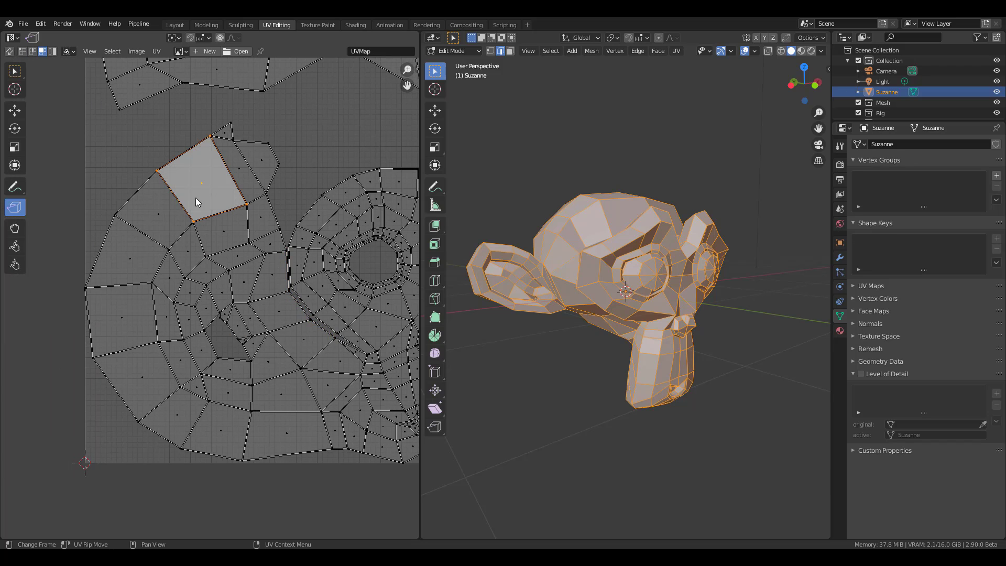
pyautogui.keyDown('shift'); pyautogui.click(119, 217); pyautogui.keyUp('shift')
pyautogui.keyDown('shift'); pyautogui.click(129, 261); pyautogui.keyUp('shift')
pyautogui.keyDown('shift'); pyautogui.click(119, 317); pyautogui.keyUp('shift')
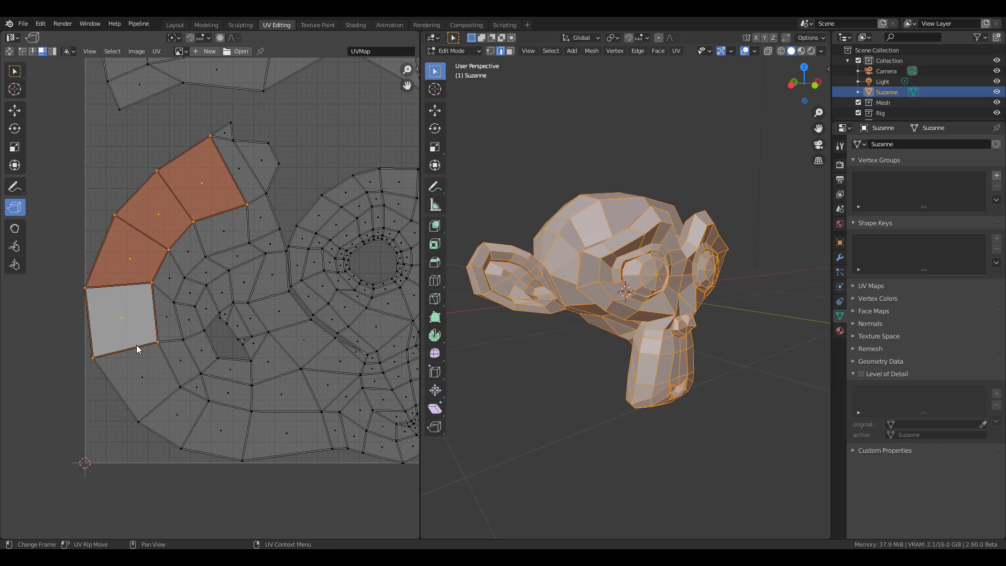
pyautogui.moveTo(115, 325); pyautogui.dragTo(84, 307)
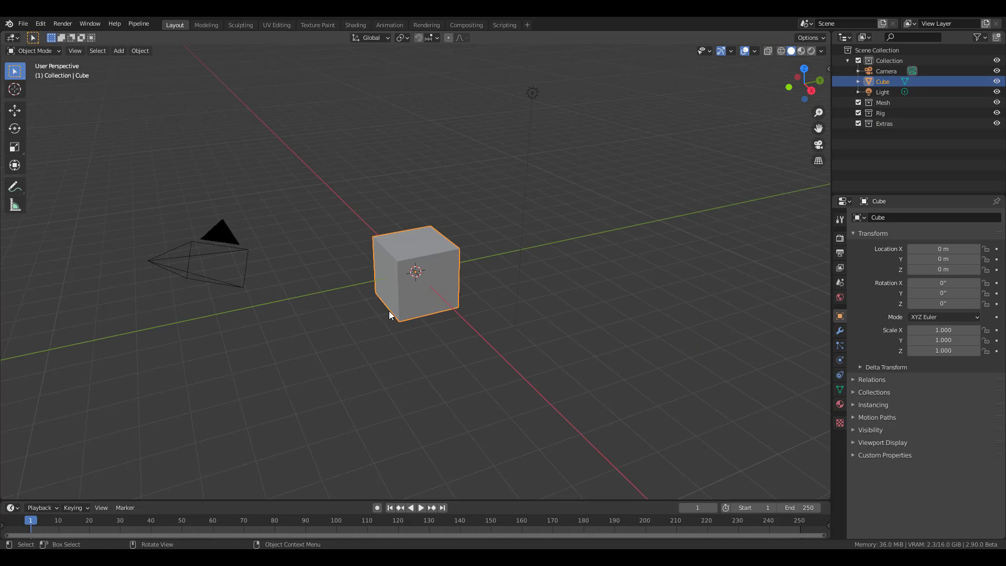
# Step: Delete the default cube and add a Bezier curve
pyautogui.moveTo(389, 315); pyautogui.dragTo(429, 317, button='middle')
pyautogui.press('Delete')
pyautogui.moveTo(425, 234); pyautogui.dragTo(485, 273, button='middle')
pyautogui.hotkey('shift', 'a')
pyautogui.moveTo(470, 264)
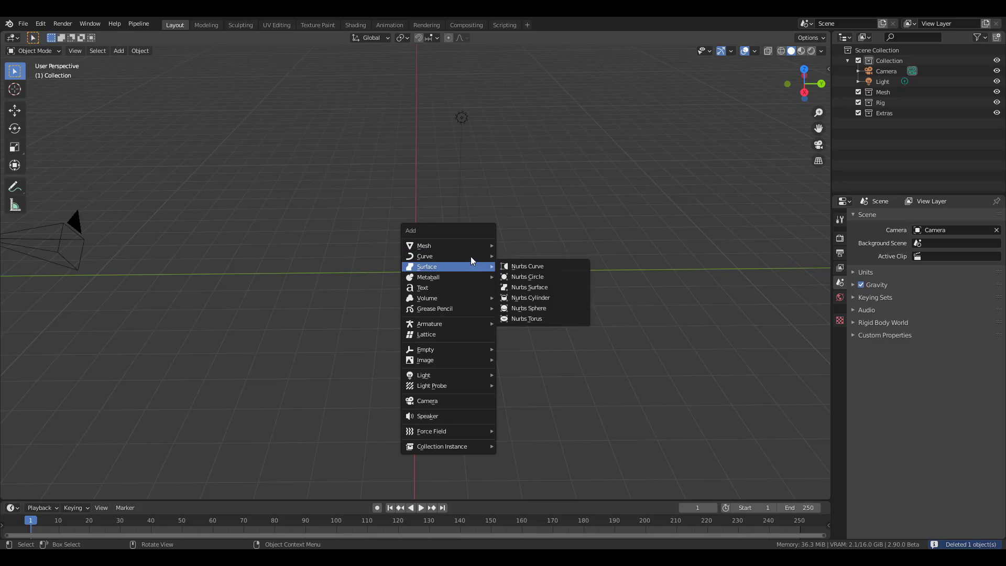
pyautogui.click(540, 260)
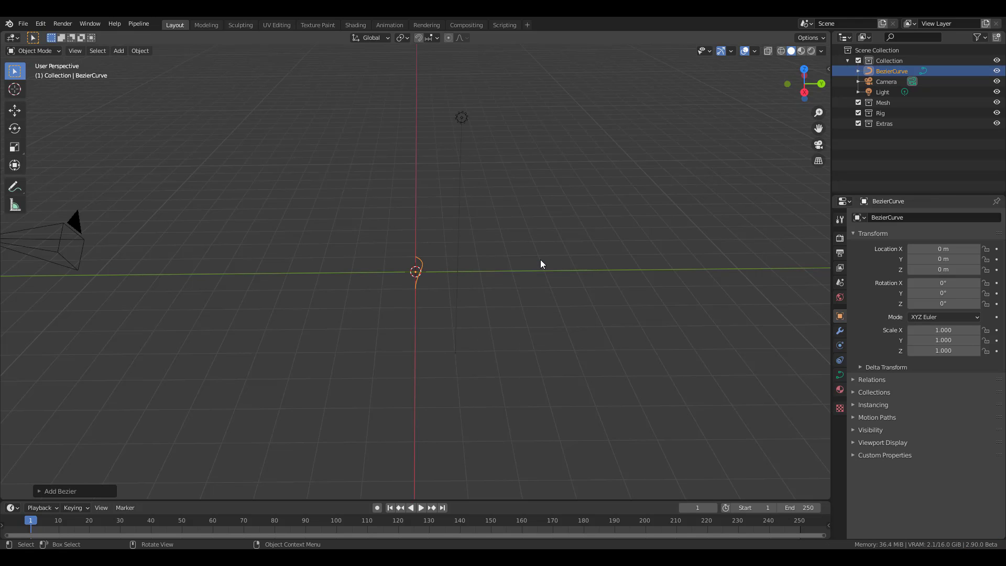
# Step: Enter Edit Mode on the Bezier curve and select only its control point nearest the viewer
pyautogui.moveTo(403, 252); pyautogui.dragTo(358, 160, button='middle')
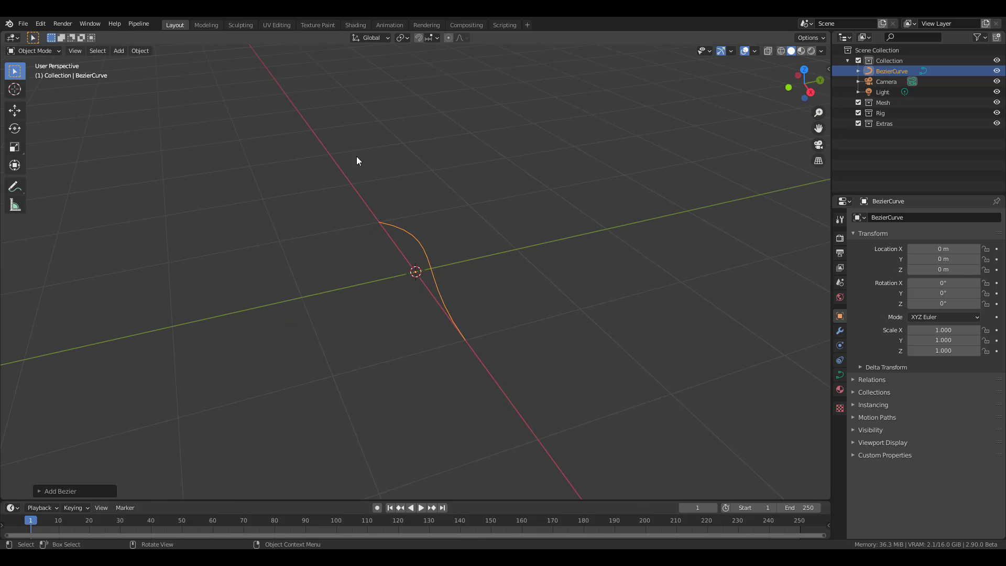
pyautogui.moveTo(452, 242); pyautogui.dragTo(455, 297, button='middle')
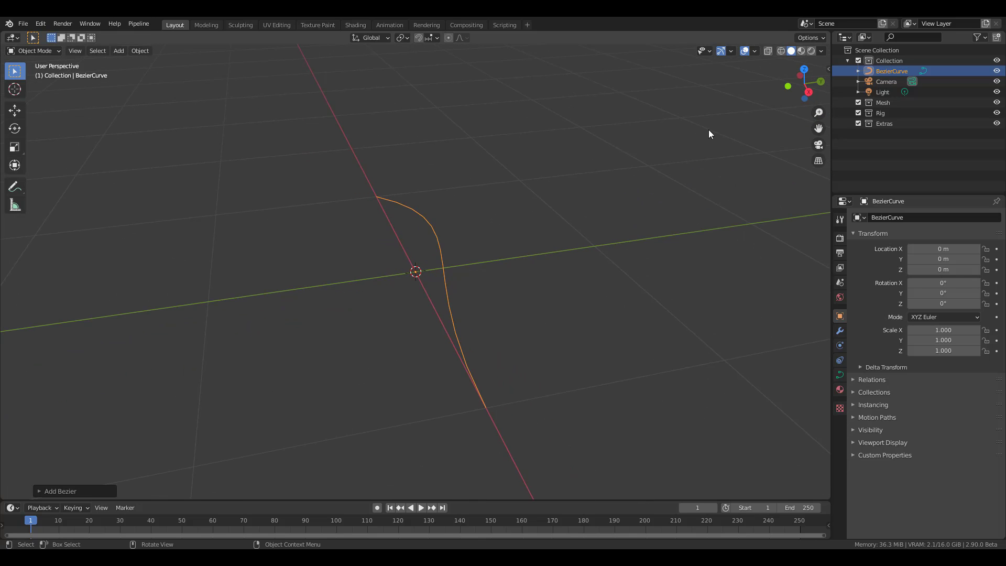
pyautogui.press('Tab')
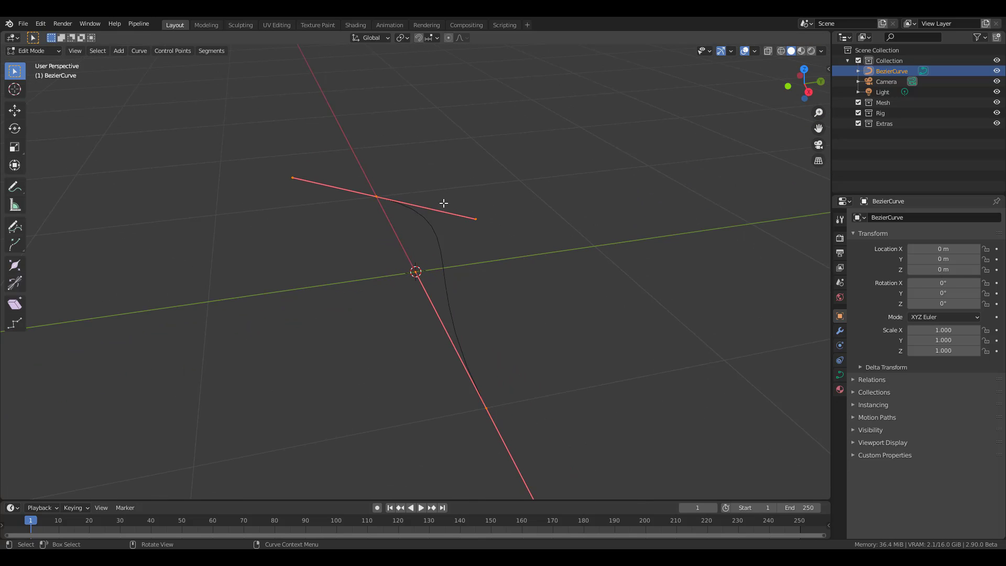
pyautogui.scroll(-1, 439, 251)
pyautogui.moveTo(501, 358); pyautogui.dragTo(450, 426)
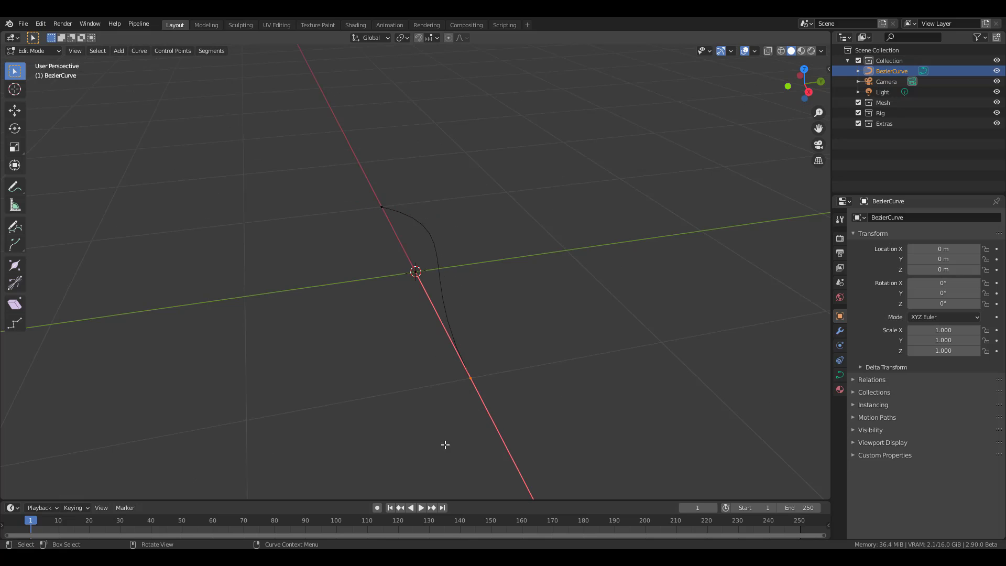
# Step: Enable the curve Normals overlay and increase the length of the displayed normals
pyautogui.click(755, 51)
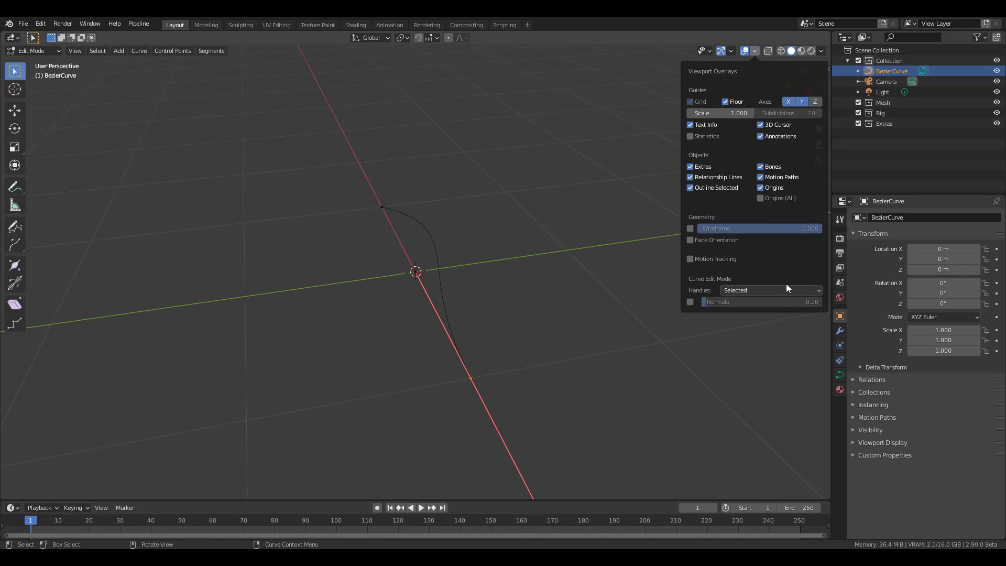
pyautogui.click(690, 303)
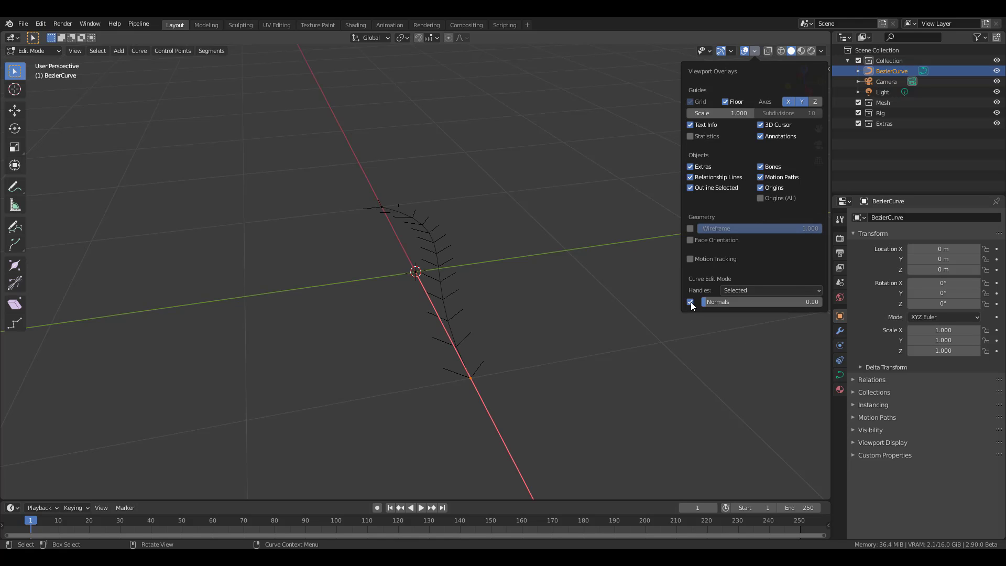
pyautogui.moveTo(717, 303)
pyautogui.mouseDown()
pyautogui.moveTo(749, 302)
pyautogui.moveTo(712, 302)
pyautogui.moveTo(724, 301)
pyautogui.mouseUp()
# Step: Switch the curve handle display to All and back to Selected
pyautogui.click(755, 50)
pyautogui.click(776, 290)
pyautogui.click(744, 325)
pyautogui.click(745, 290)
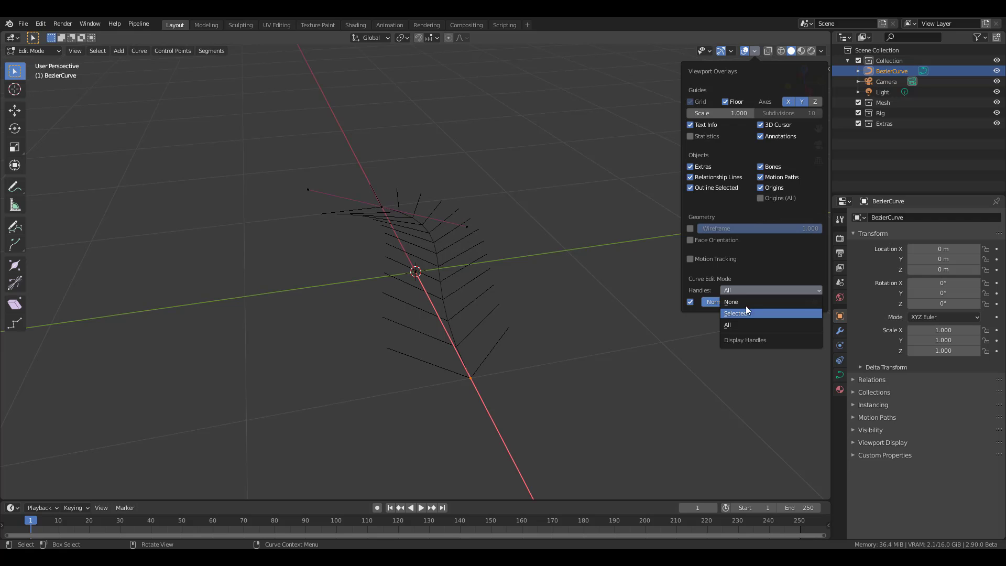
pyautogui.click(744, 302)
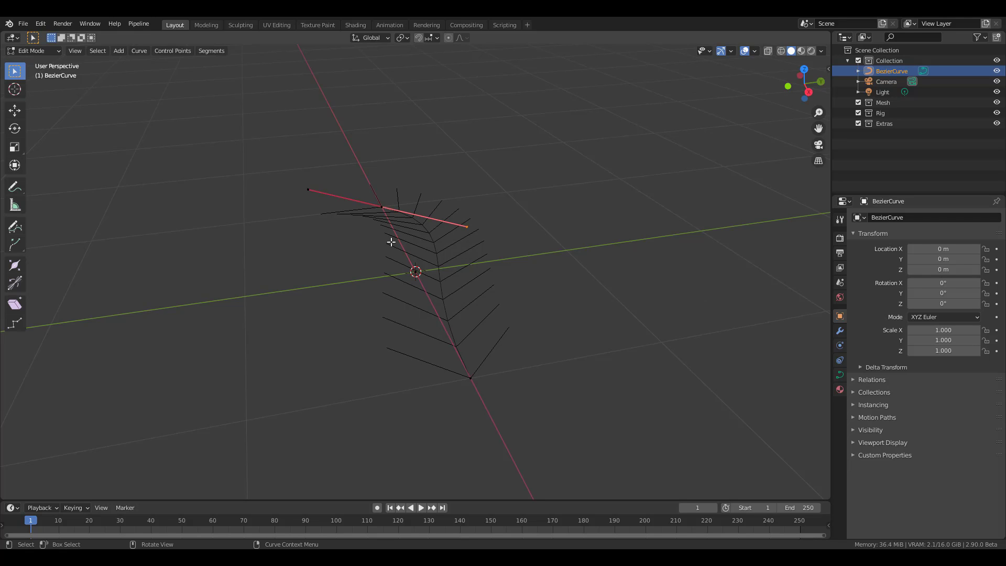
# Step: Rotate the handle of the curve's far control point freely with the Rotate tool
pyautogui.click(15, 128)
pyautogui.moveTo(435, 232); pyautogui.dragTo(450, 270)
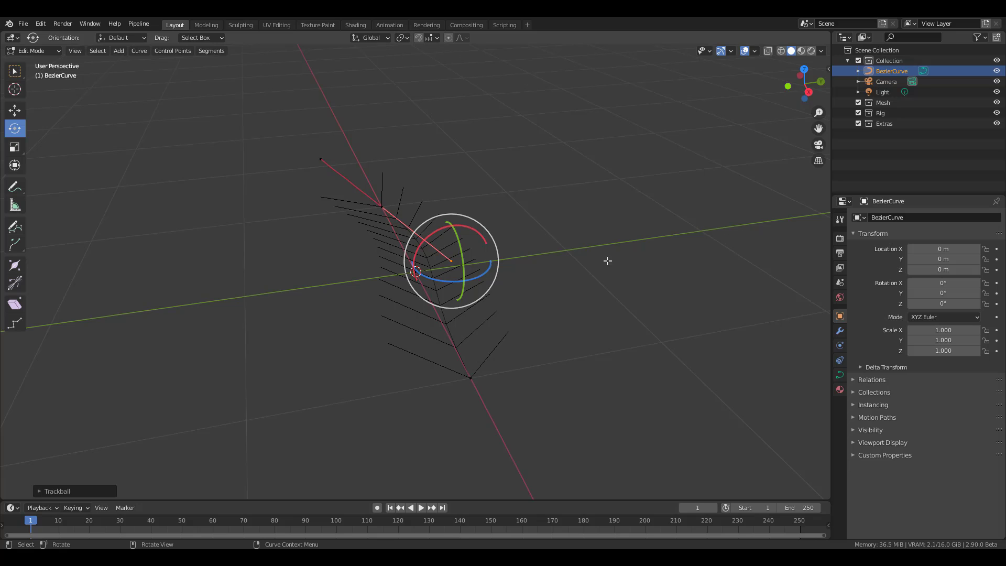
# Step: Start a new General file, discarding the curve scene
pyautogui.click(23, 24)
pyautogui.moveTo(44, 37)
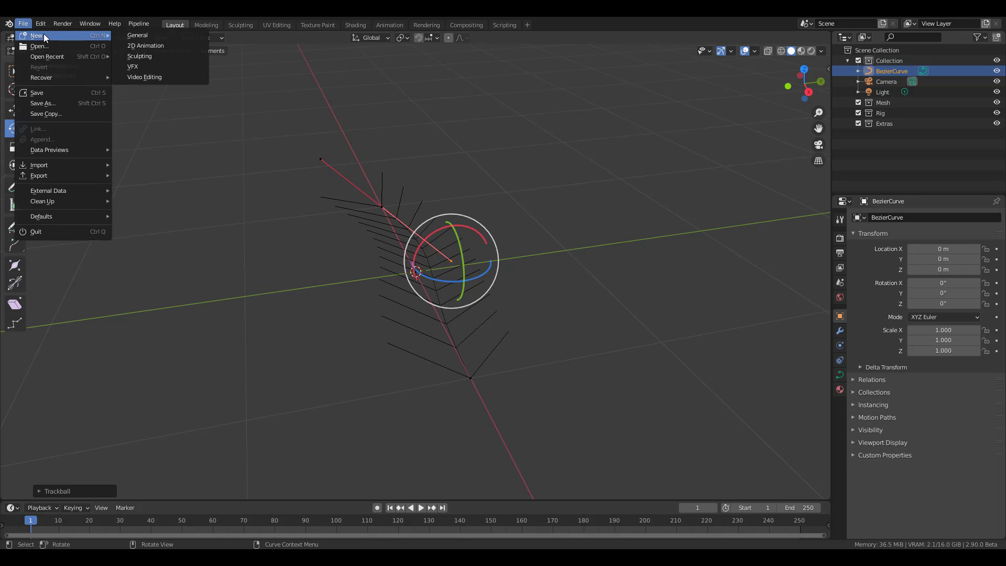
pyautogui.click(117, 35)
pyautogui.click(502, 300)
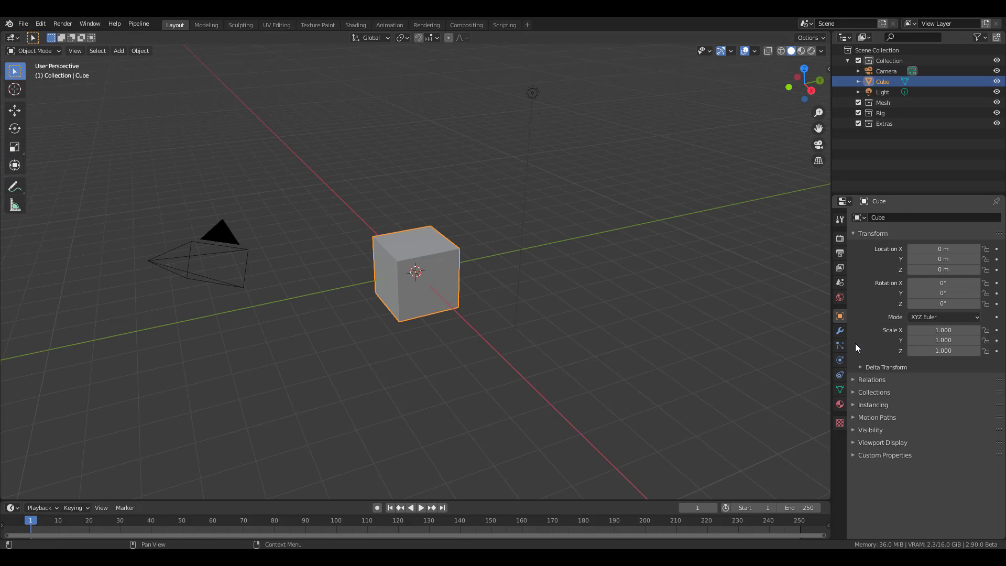
# Step: Add an Ocean modifier to the cube and enable its Foam and Spray options
pyautogui.click(840, 331)
pyautogui.click(873, 217)
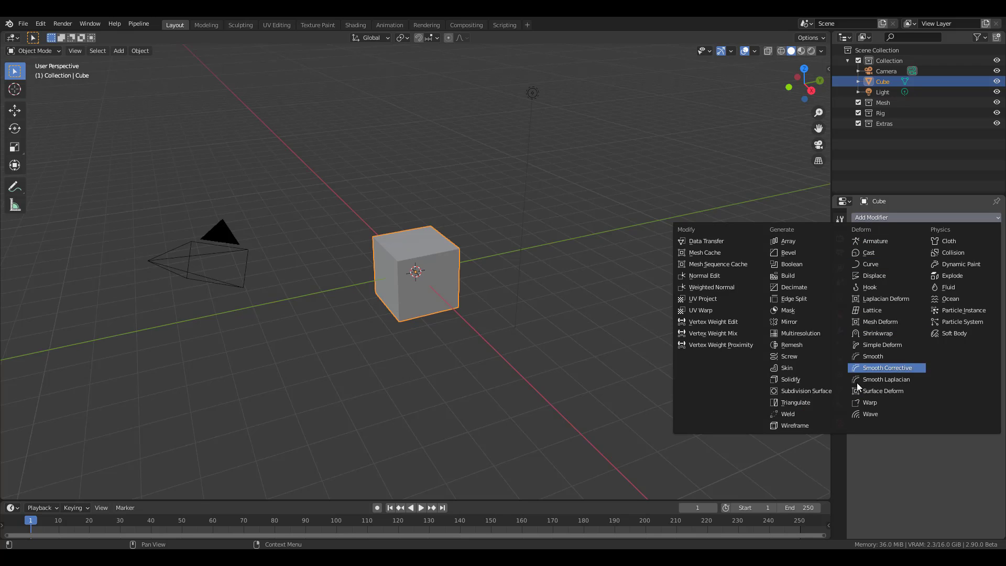
pyautogui.click(947, 298)
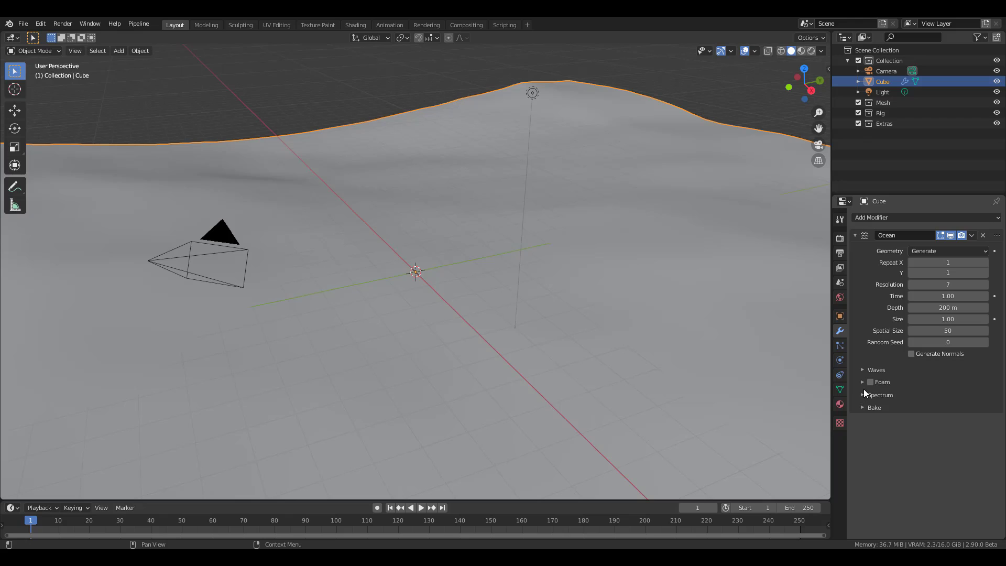
pyautogui.click(864, 382)
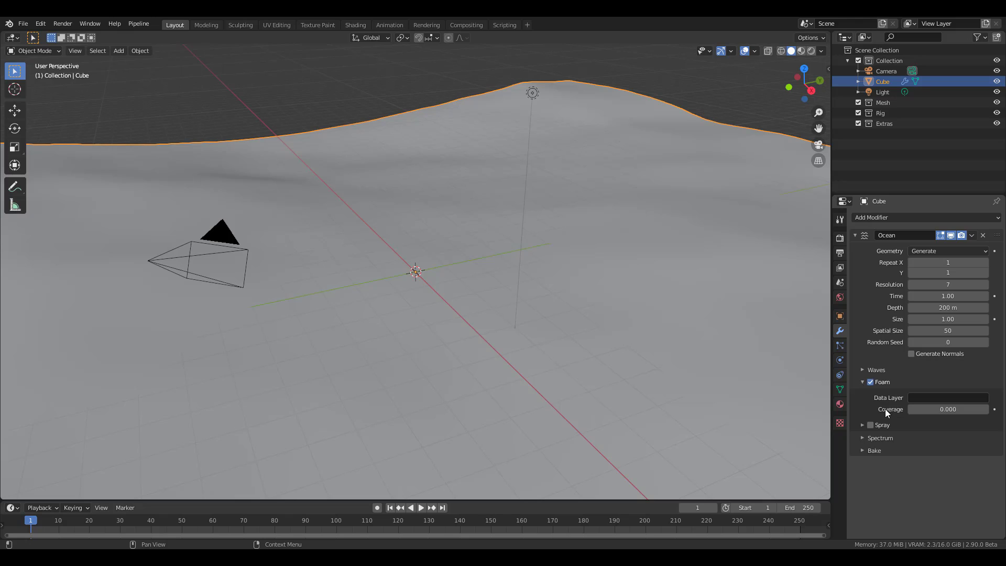
pyautogui.click(863, 424)
pyautogui.click(871, 425)
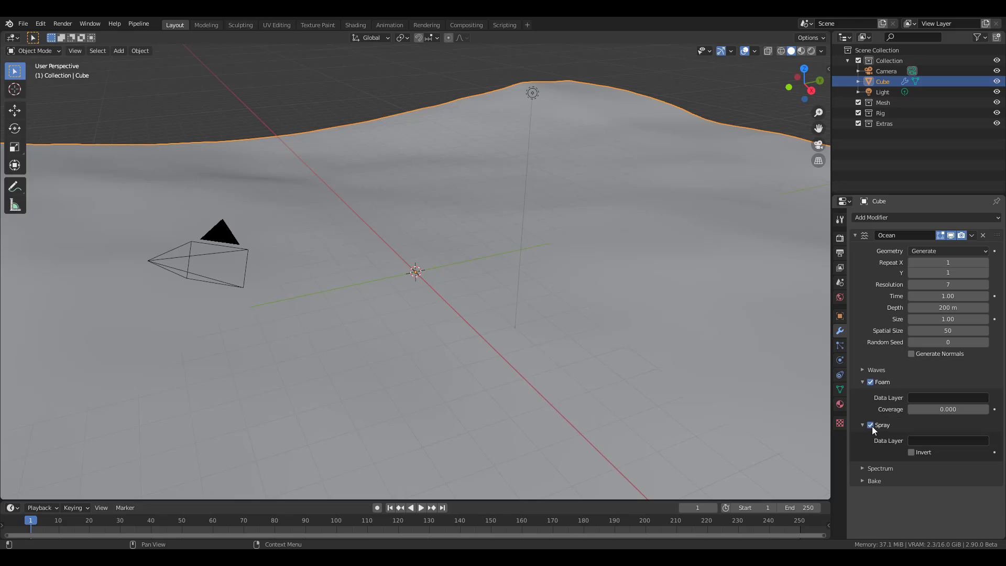
# Step: Set the ocean's Time to about 39.77, Size to 1.05, wave Scale to 2.9 and Choppiness to 0.40
pyautogui.scroll(-5, 537, 274)
pyautogui.moveTo(546, 288)
pyautogui.mouseDown(button='middle')
pyautogui.moveTo(524, 285)
pyautogui.moveTo(557, 288)
pyautogui.mouseUp(button='middle')
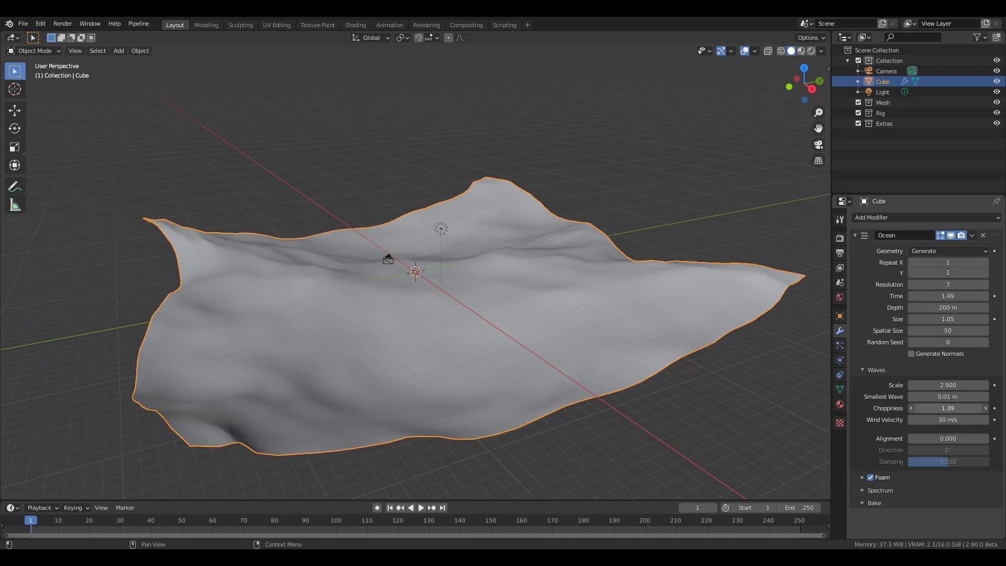
pyautogui.moveTo(938, 296); pyautogui.dragTo(987, 296)
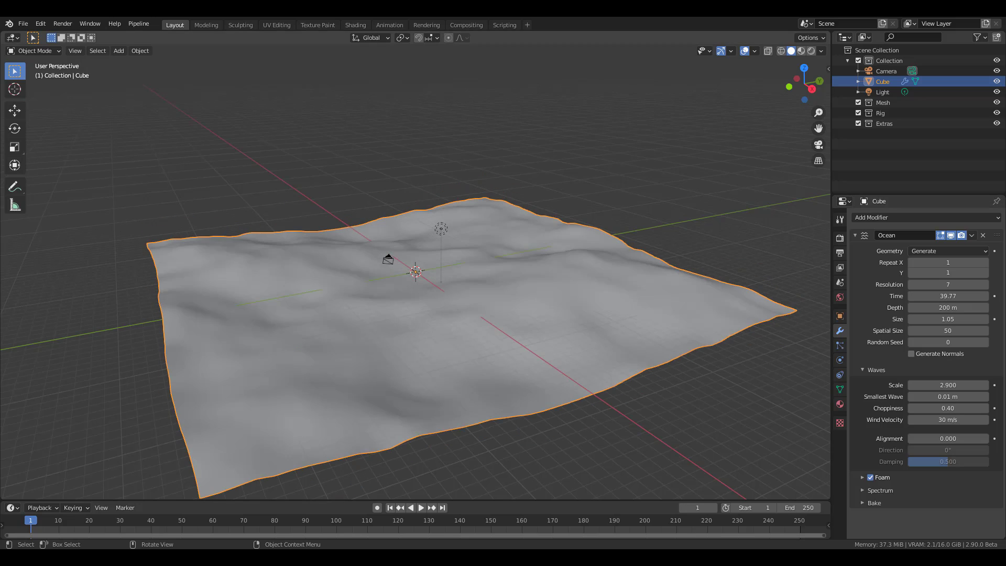
# Step: Examine the ocean surface from several angles and display it in wireframe shading
pyautogui.moveTo(317, 392); pyautogui.dragTo(459, 309, button='middle')
pyautogui.scroll(4, 459, 309)
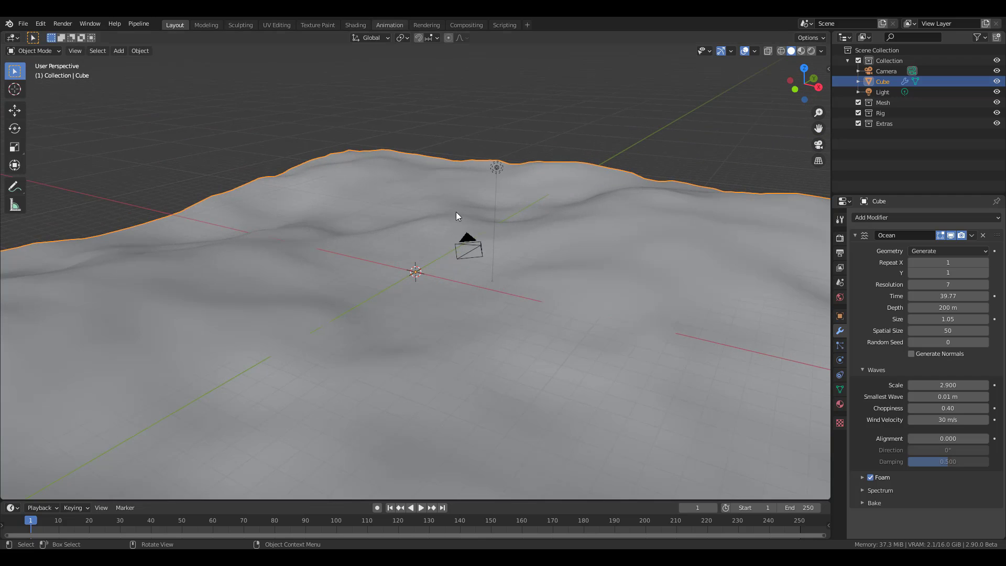
pyautogui.scroll(-3, 361, 248)
pyautogui.moveTo(482, 297); pyautogui.dragTo(448, 306, button='middle')
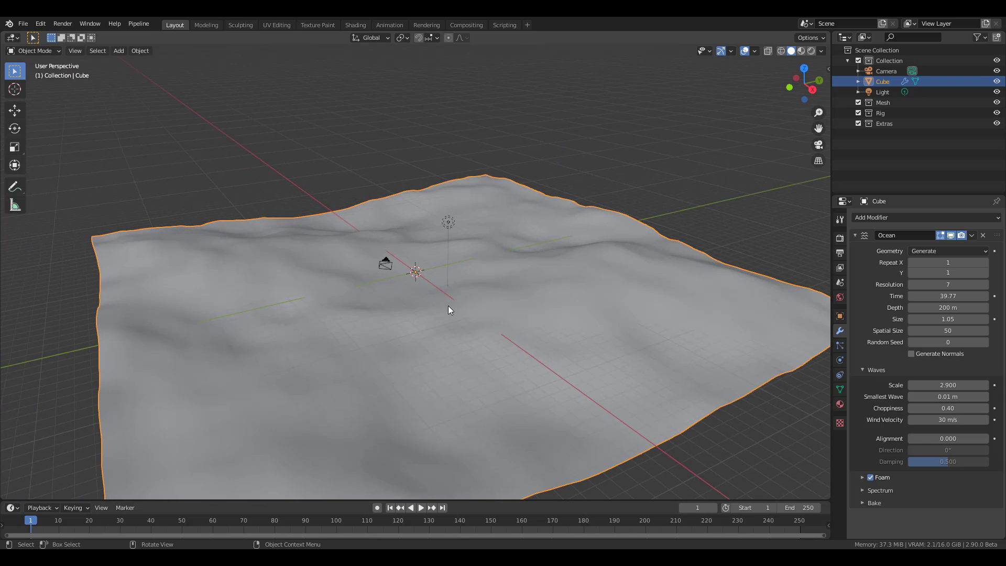
pyautogui.click(780, 51)
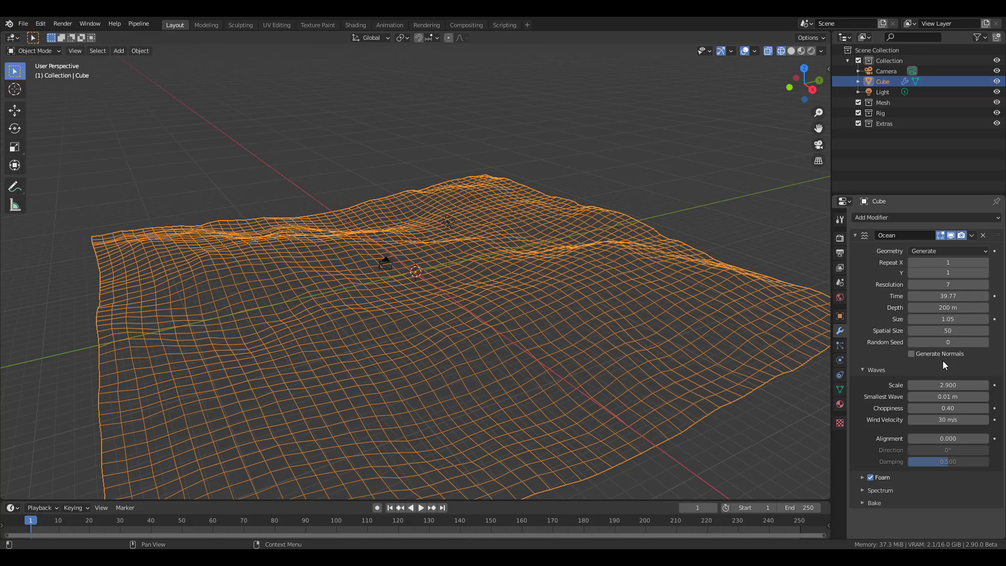
# Step: Remove the Ocean modifier from the cube and return the viewport to solid shading
pyautogui.click(983, 235)
pyautogui.moveTo(399, 283); pyautogui.dragTo(453, 247, button='middle')
pyautogui.click(802, 52)
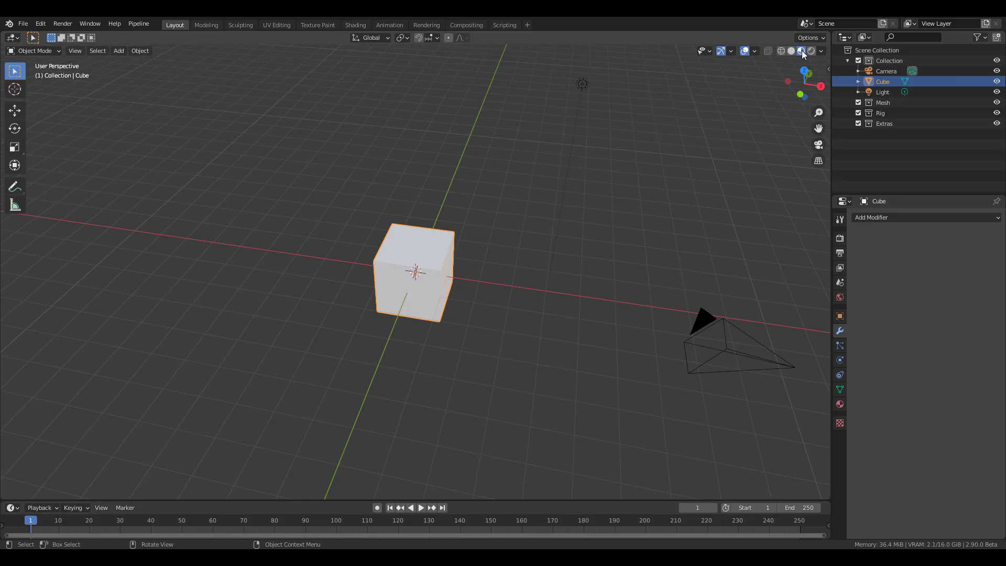
pyautogui.click(793, 53)
# Step: Frame the cube close up and add a Multiresolution modifier to it
pyautogui.moveTo(474, 228); pyautogui.dragTo(428, 216, button='middle')
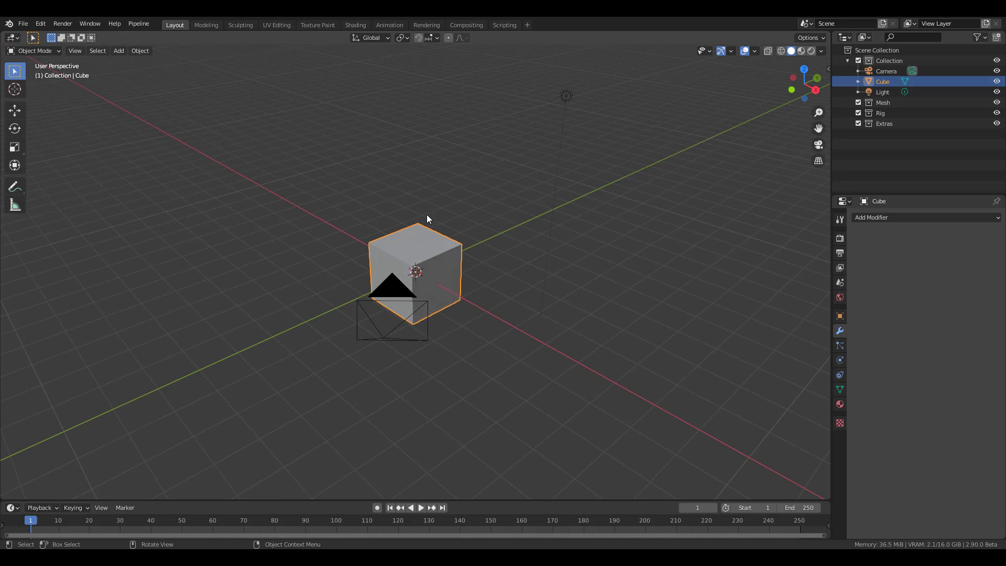
pyautogui.scroll(4, 425, 229)
pyautogui.scroll(2, 419, 241)
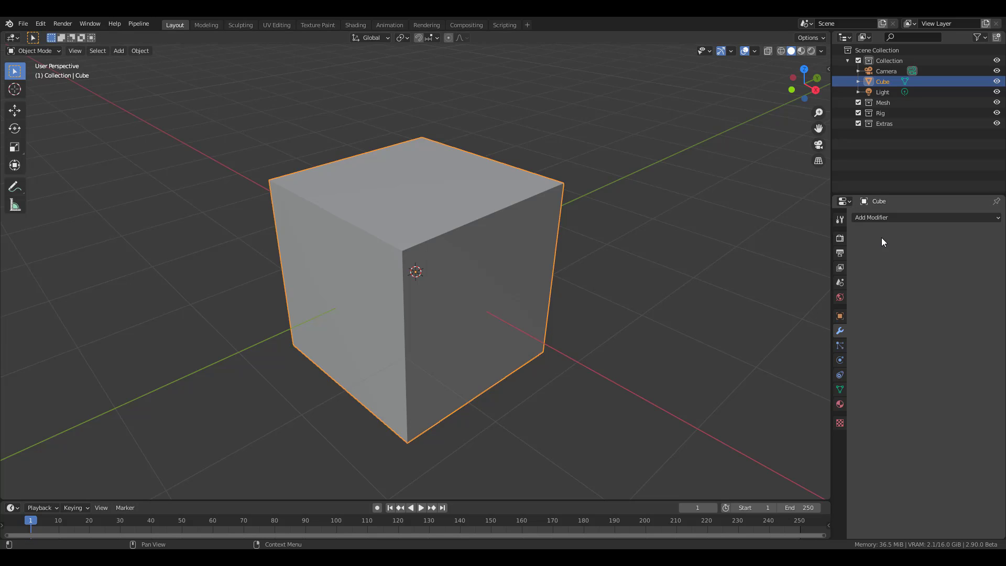
pyautogui.click(893, 218)
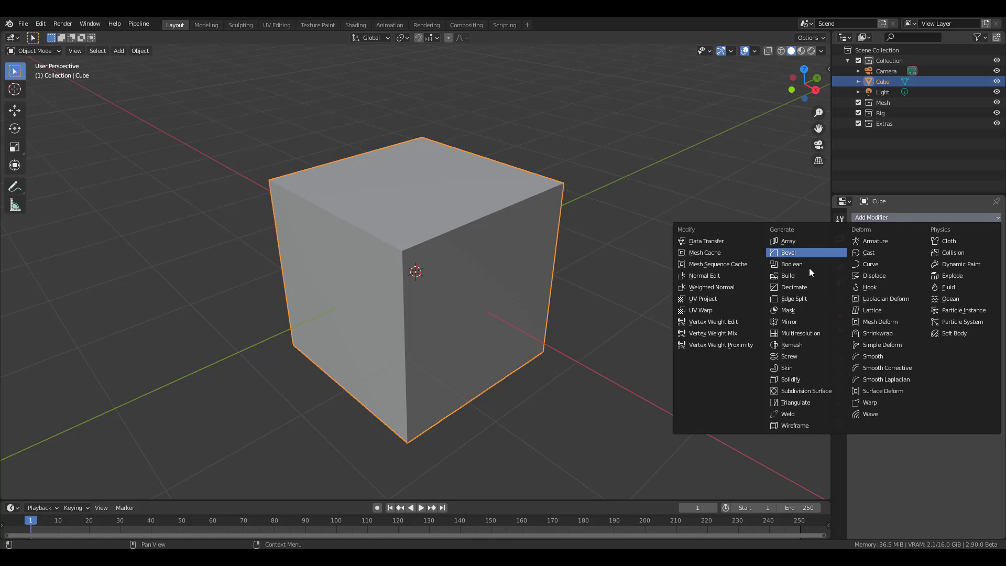
pyautogui.click(797, 333)
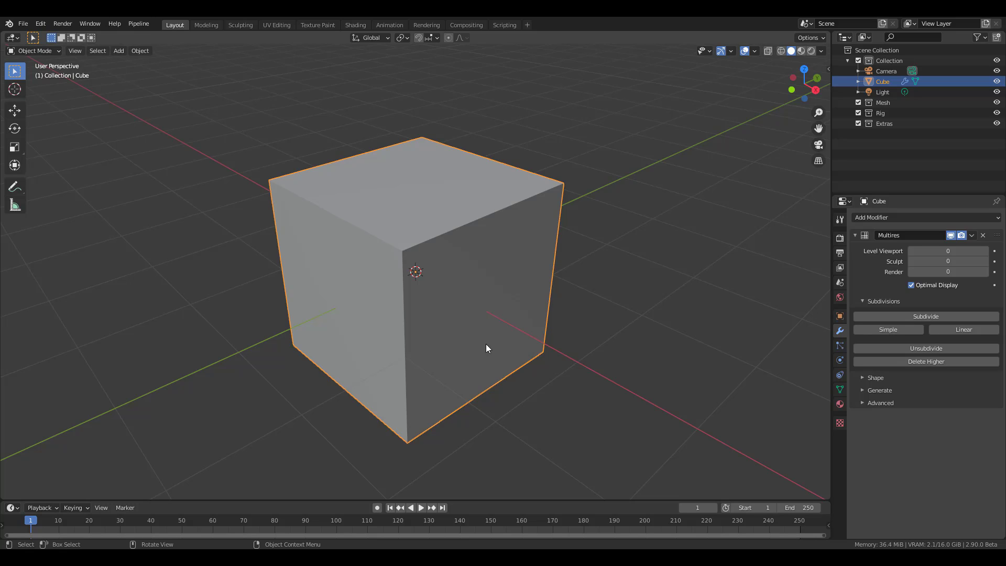
# Step: Switch the cube to Sculpt Mode, set the brush radius to 140 px and sculpt across its near upper corner
pyautogui.click(41, 51)
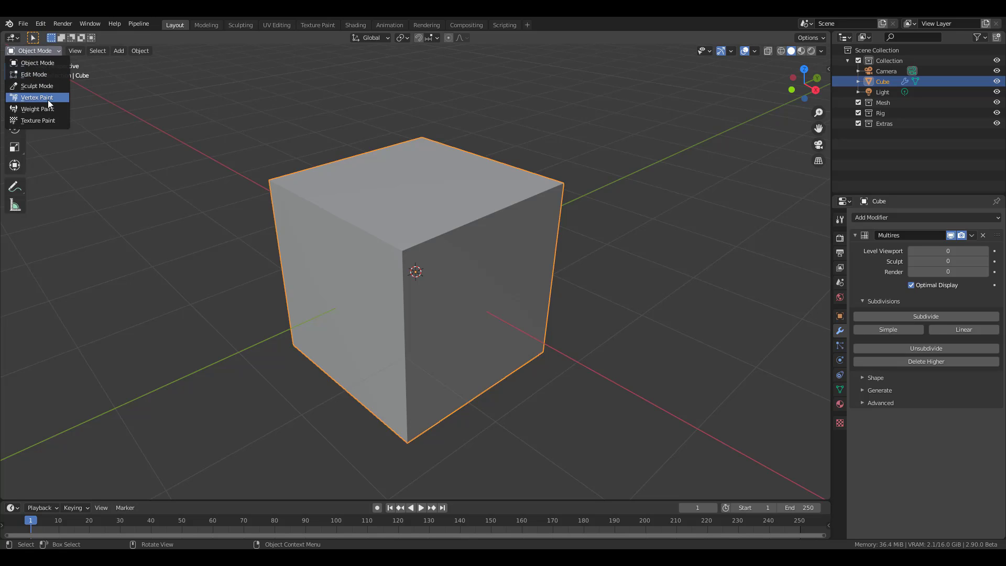
pyautogui.click(45, 86)
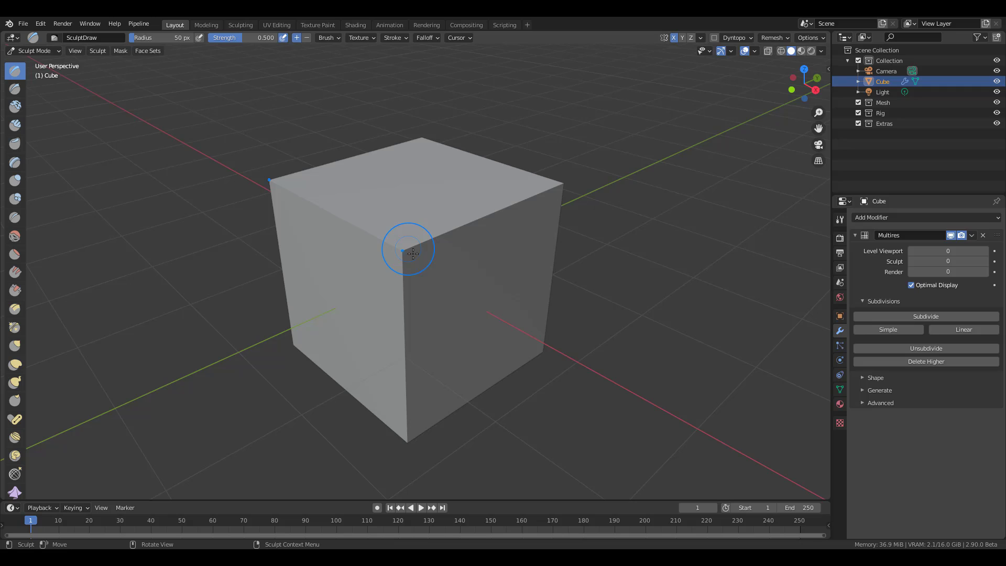
pyautogui.press('f')
pyautogui.click(456, 251)
pyautogui.moveTo(402, 244); pyautogui.dragTo(419, 241)
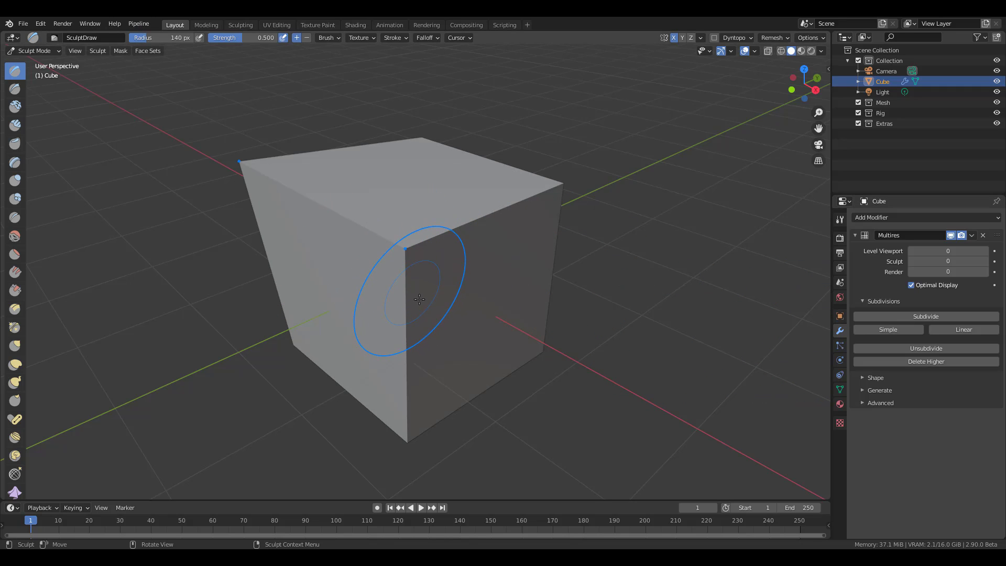
# Step: Subdivide the cube's Multiresolution modifier repeatedly up to sculpt level 8
pyautogui.click(930, 315)
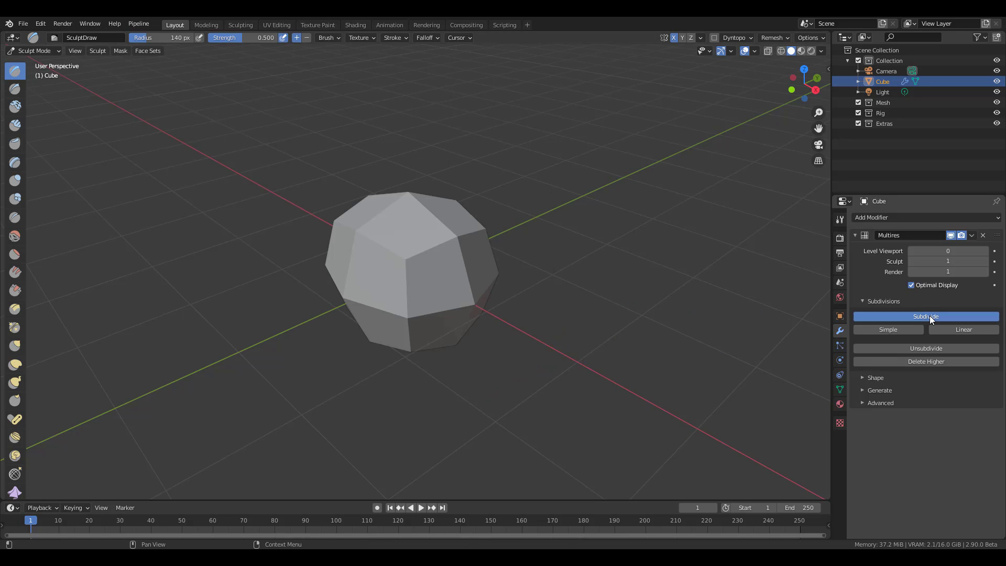
pyautogui.click(930, 316)
pyautogui.click(930, 315)
pyautogui.click(930, 316)
pyautogui.click(930, 316)
pyautogui.click(930, 315)
pyautogui.click(930, 316)
pyautogui.click(930, 315)
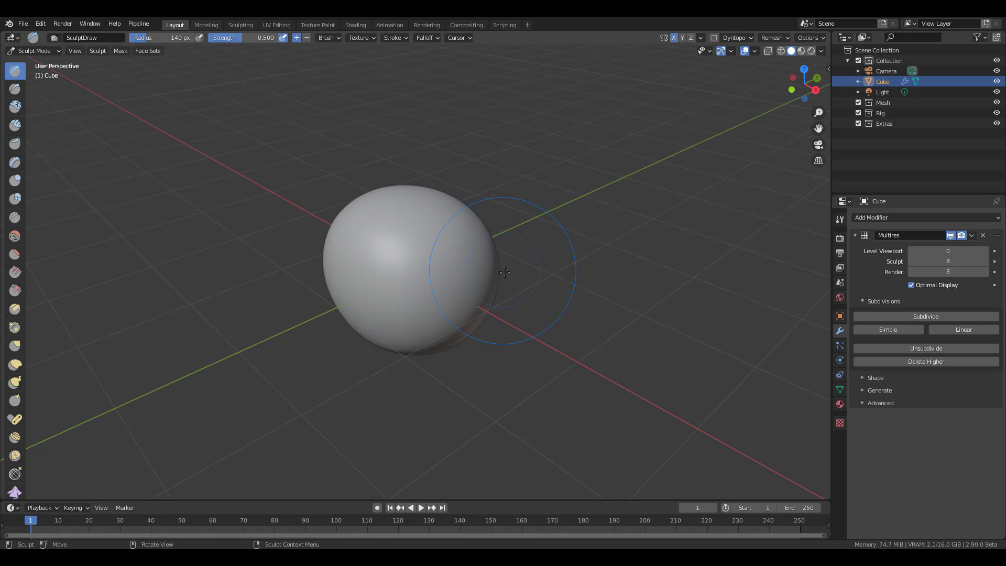
# Step: Set the brush radius to 60 px and sculpt a raised ridge down the front of the rounded form
pyautogui.press('f')
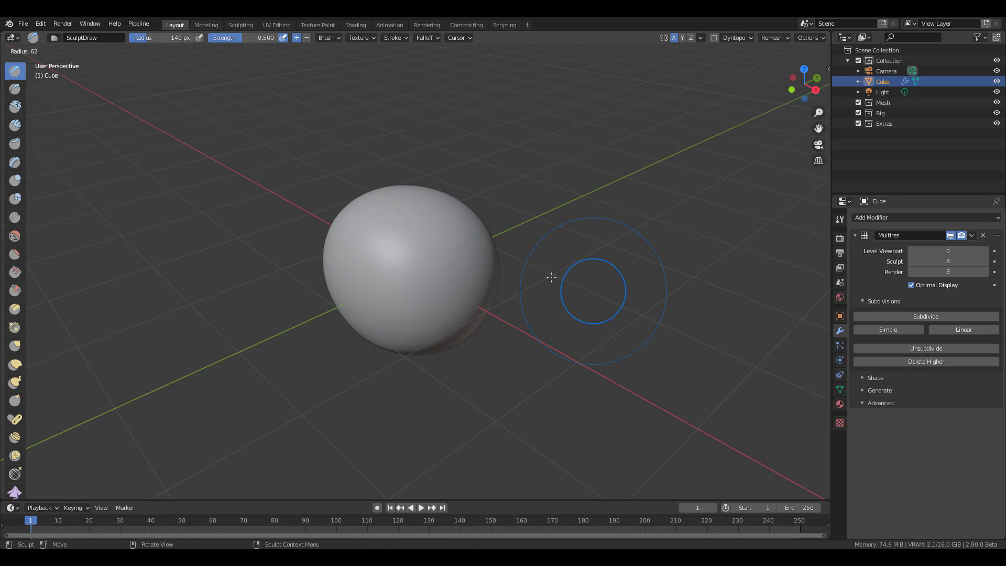
pyautogui.click(551, 277)
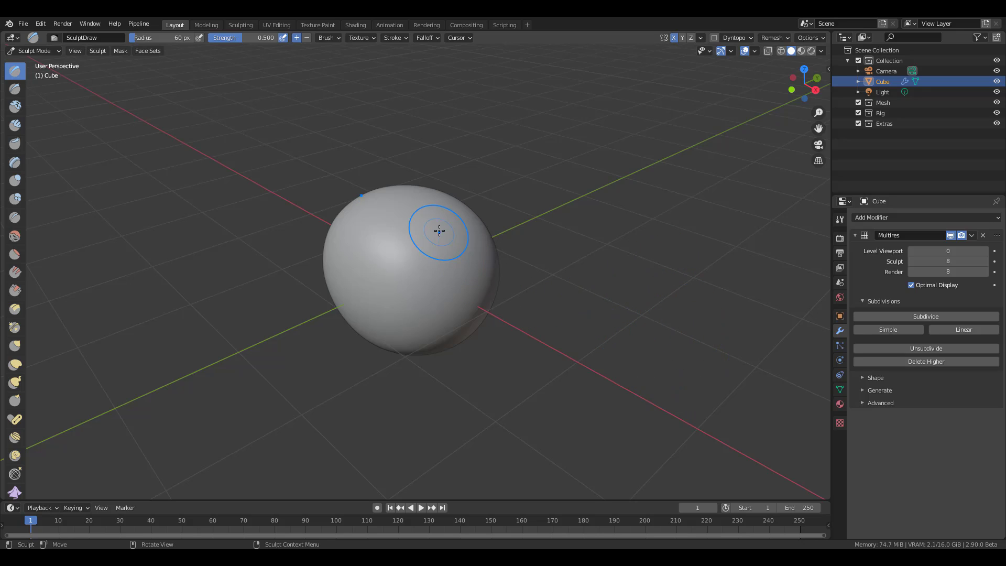
pyautogui.moveTo(436, 232)
pyautogui.mouseDown()
pyautogui.moveTo(416, 227)
pyautogui.moveTo(387, 319)
pyautogui.mouseUp()
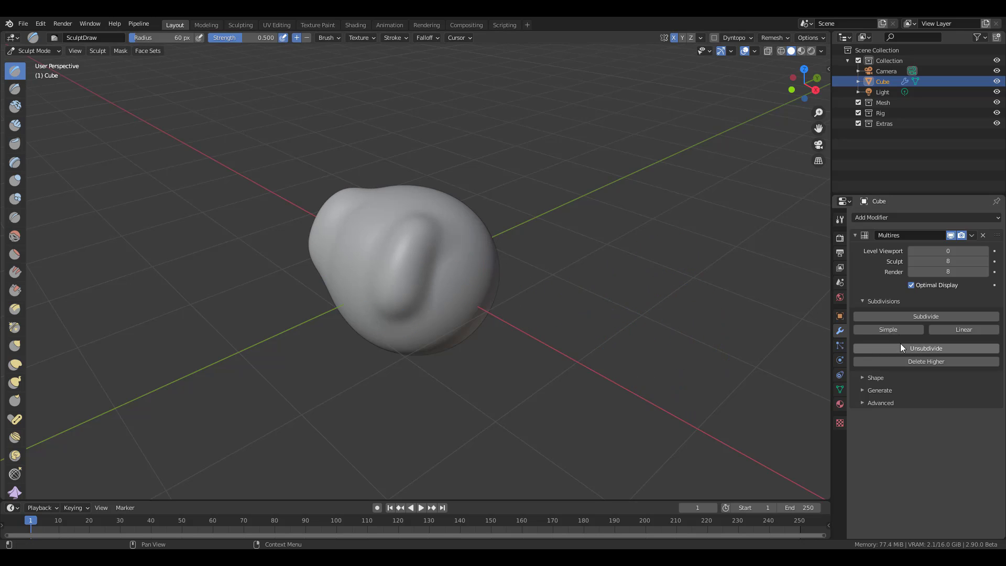
# Step: Lower the Multires sculpt level to 3, sculpt over the ridge again, and raise the sculpt level
pyautogui.moveTo(941, 261); pyautogui.dragTo(915, 261)
pyautogui.moveTo(421, 234); pyautogui.dragTo(395, 299)
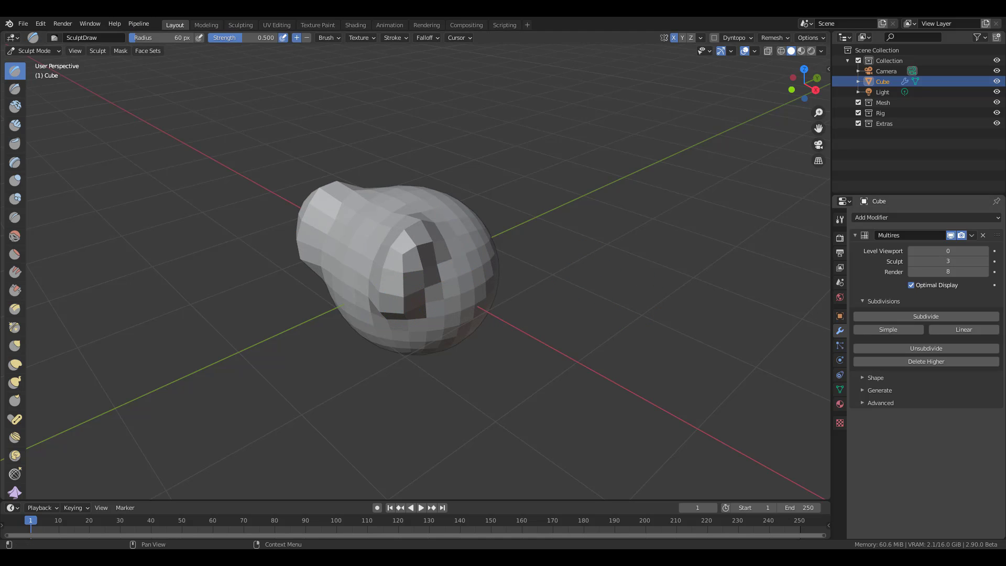
pyautogui.moveTo(948, 261); pyautogui.dragTo(965, 261)
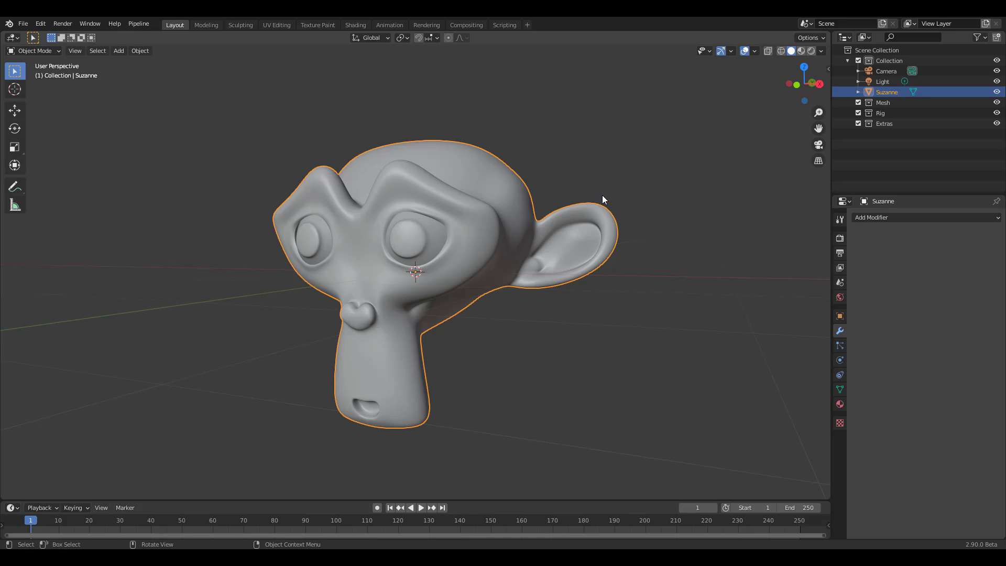
# Step: Examine Suzanne's dense mesh in wireframe shading and return the viewport to solid shading
pyautogui.click(650, 184)
pyautogui.moveTo(659, 190); pyautogui.dragTo(646, 188, button='middle')
pyautogui.click(464, 214)
pyautogui.press('z')
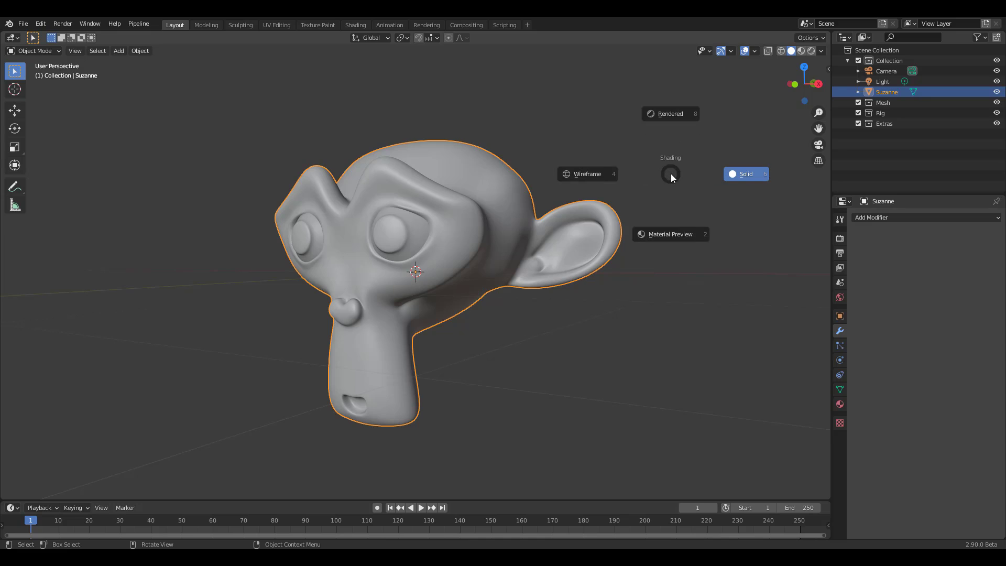
pyautogui.click(582, 175)
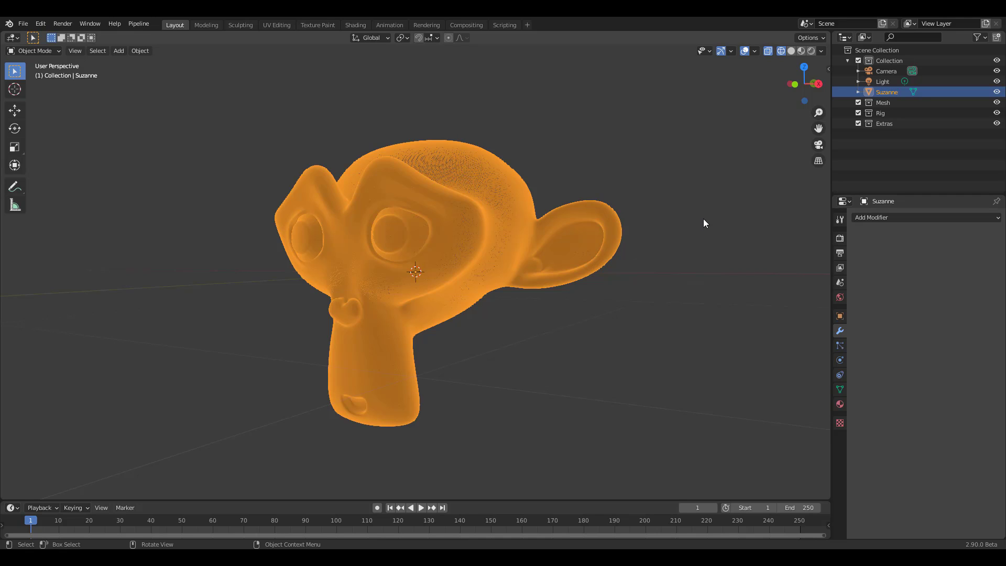
pyautogui.press('z')
pyautogui.click(768, 221)
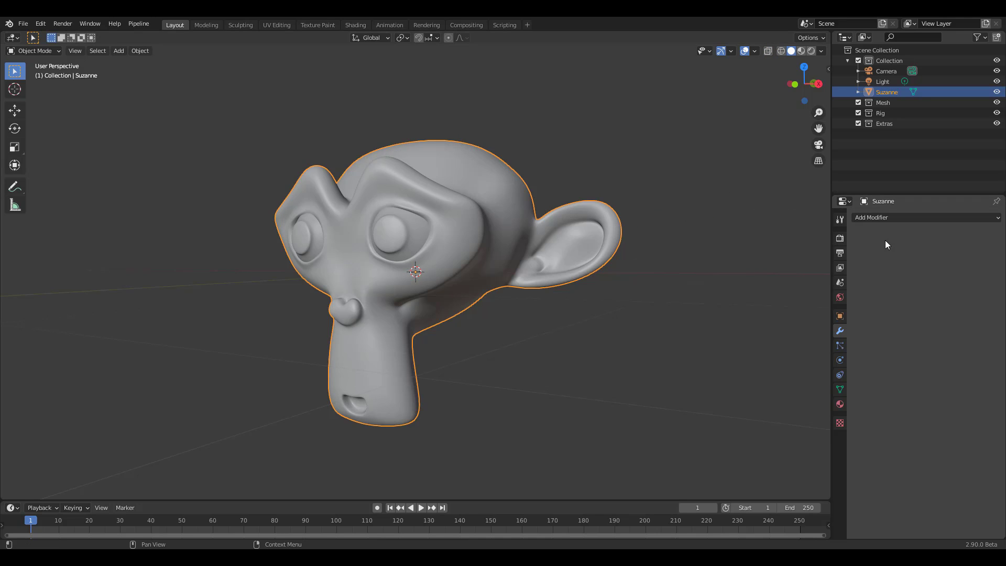
# Step: Add a Multiresolution modifier to Suzanne and unsubdivide it repeatedly to rebuild its lower subdivision levels
pyautogui.click(949, 217)
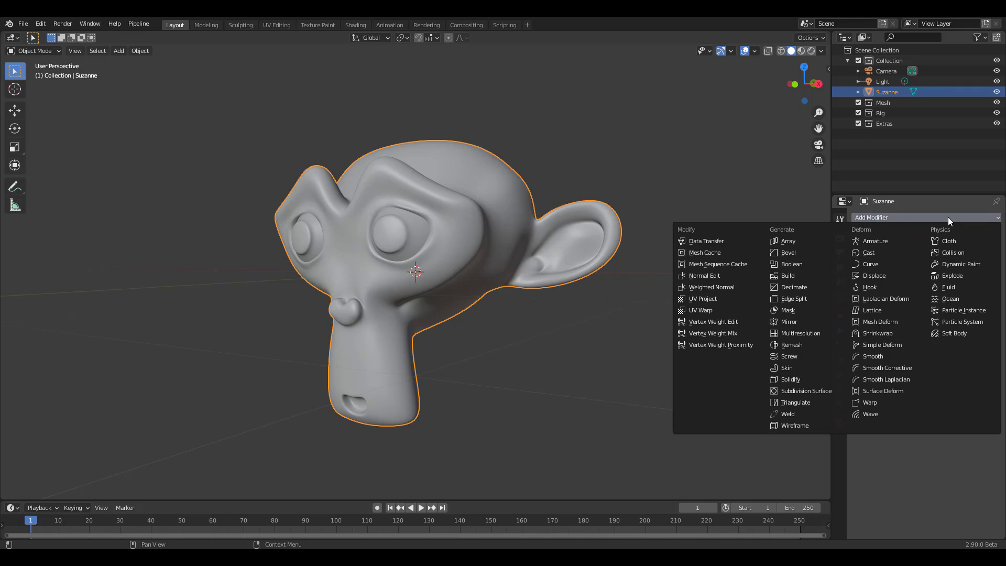
pyautogui.click(800, 334)
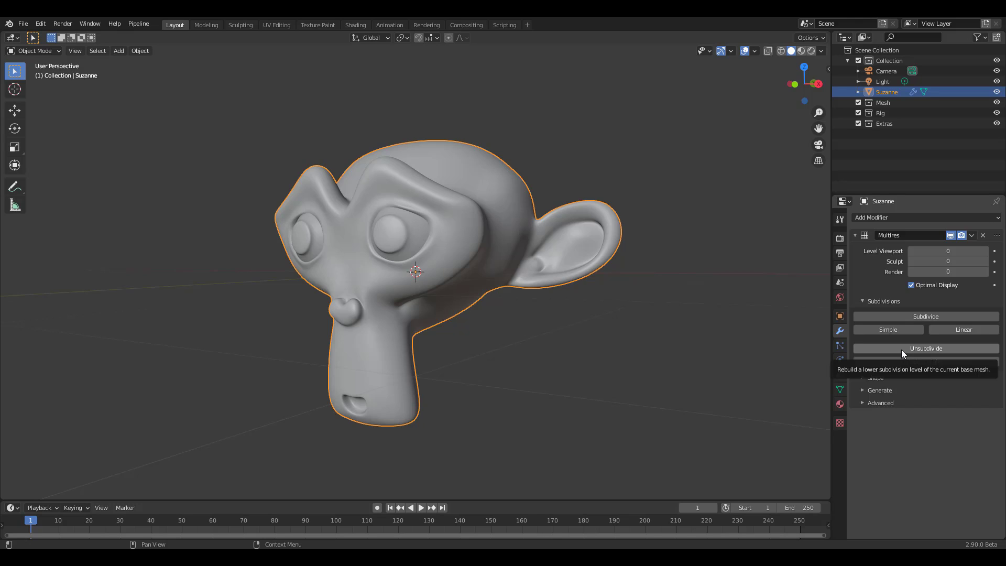
pyautogui.click(902, 348)
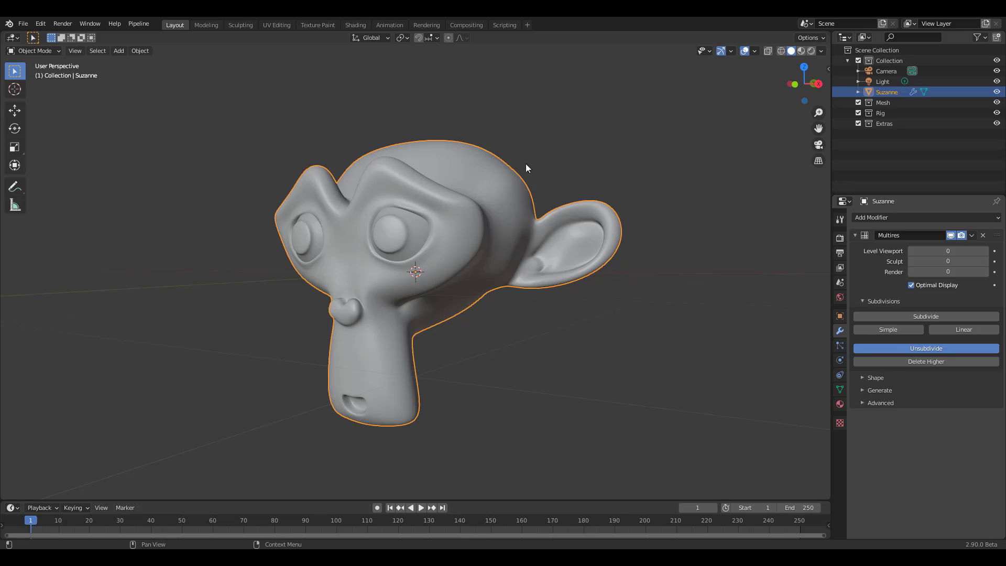
pyautogui.click(936, 350)
pyautogui.moveTo(486, 172)
pyautogui.mouseDown(button='middle')
pyautogui.moveTo(615, 195)
pyautogui.moveTo(477, 158)
pyautogui.mouseUp(button='middle')
pyautogui.click(930, 352)
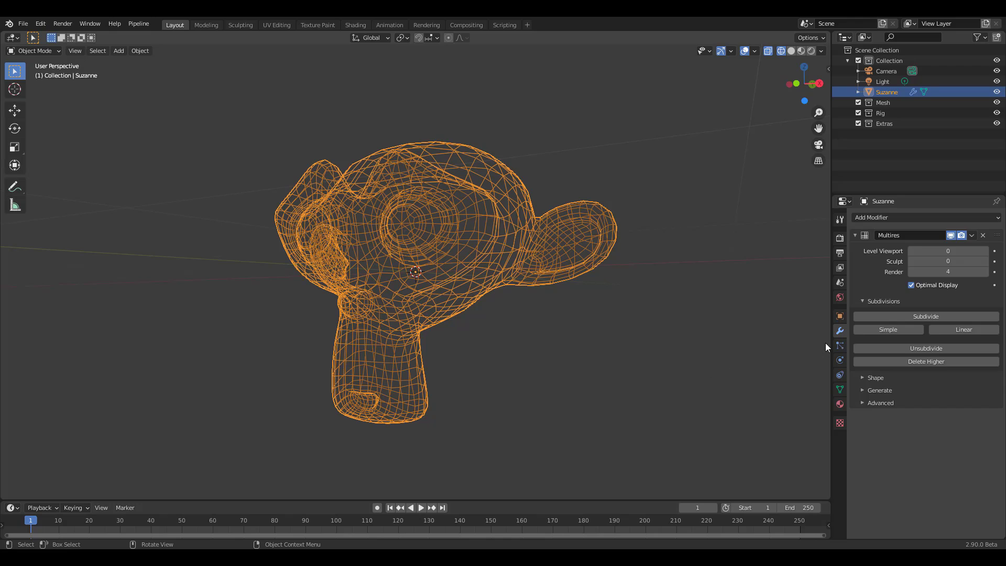
# Step: Subdivide Suzanne's Multires by one more level and display the head in solid shading
pyautogui.click(898, 316)
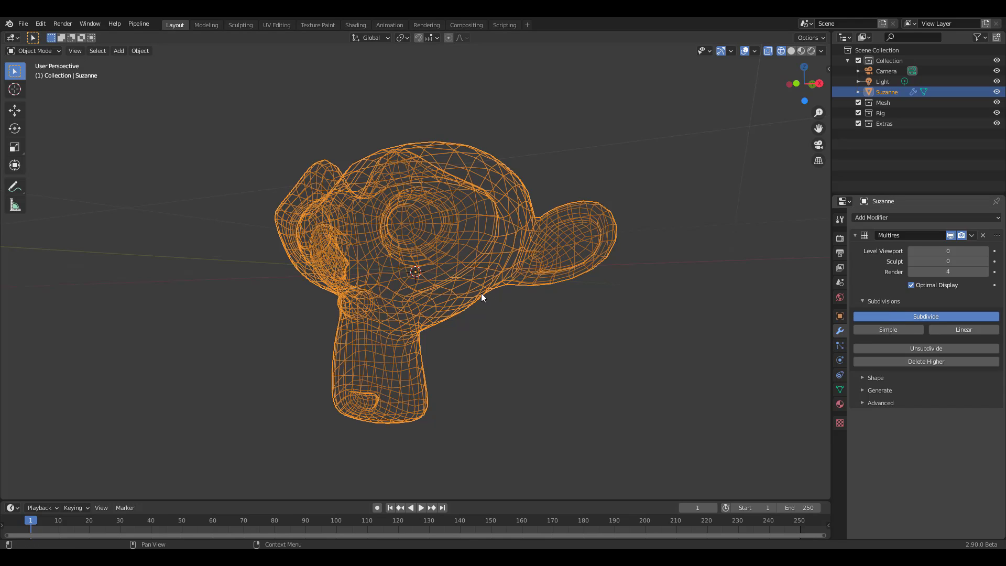
pyautogui.click(917, 365)
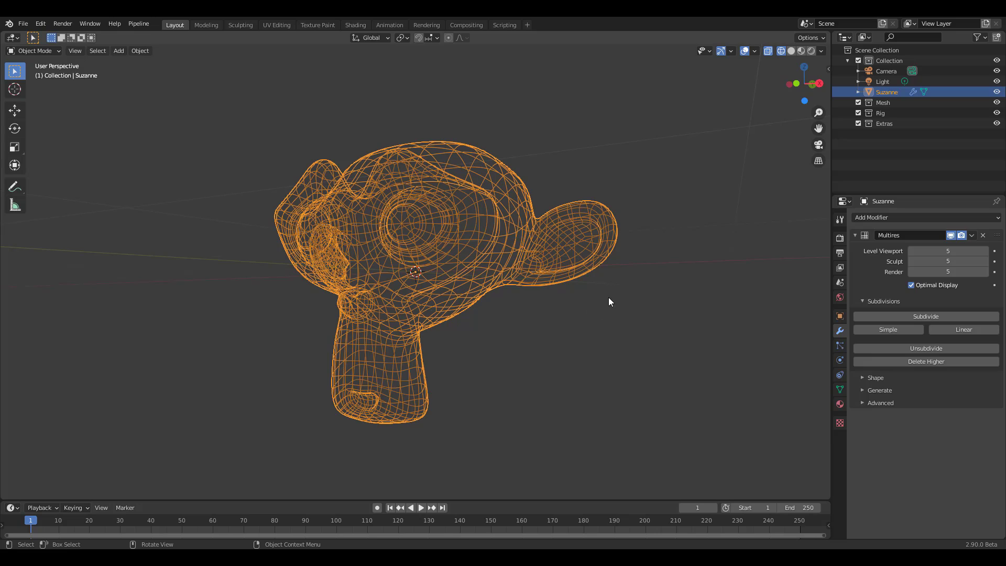
pyautogui.press('z')
pyautogui.click(687, 288)
pyautogui.moveTo(675, 284); pyautogui.dragTo(653, 330, button='middle')
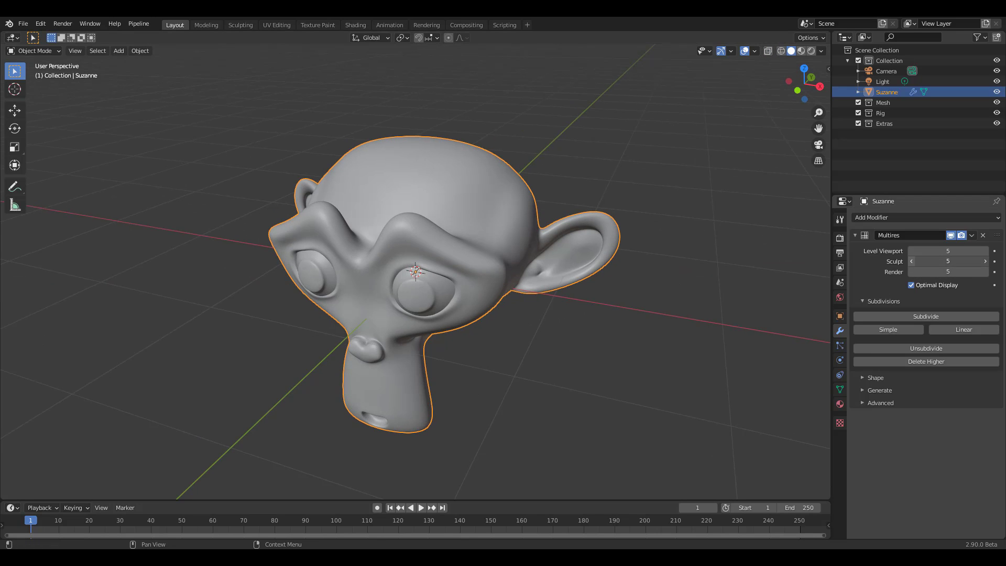
# Step: Lower Suzanne's Multires sculpt level to 4 and step down its viewport level as well
pyautogui.click(913, 261)
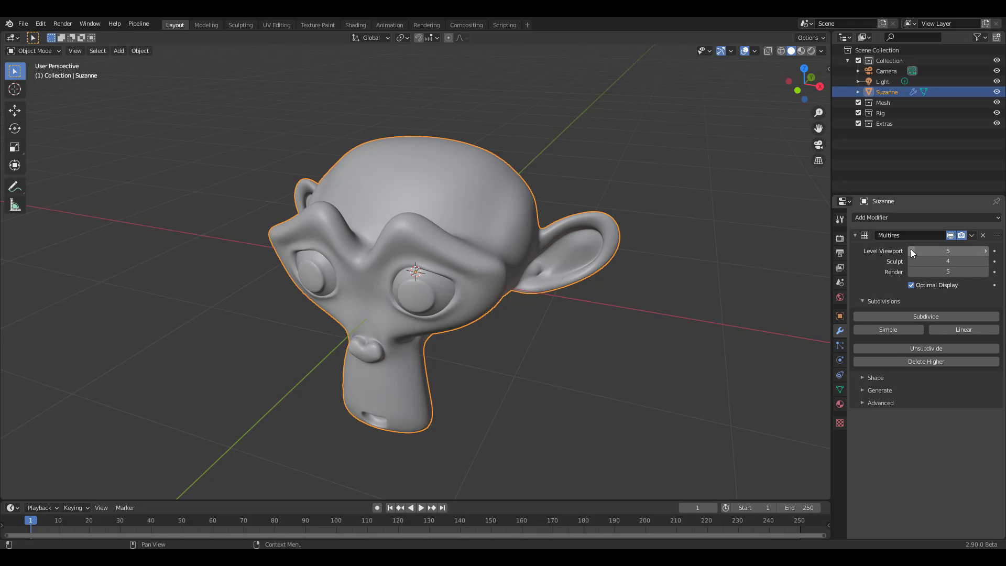
pyautogui.click(911, 250)
pyautogui.click(912, 250)
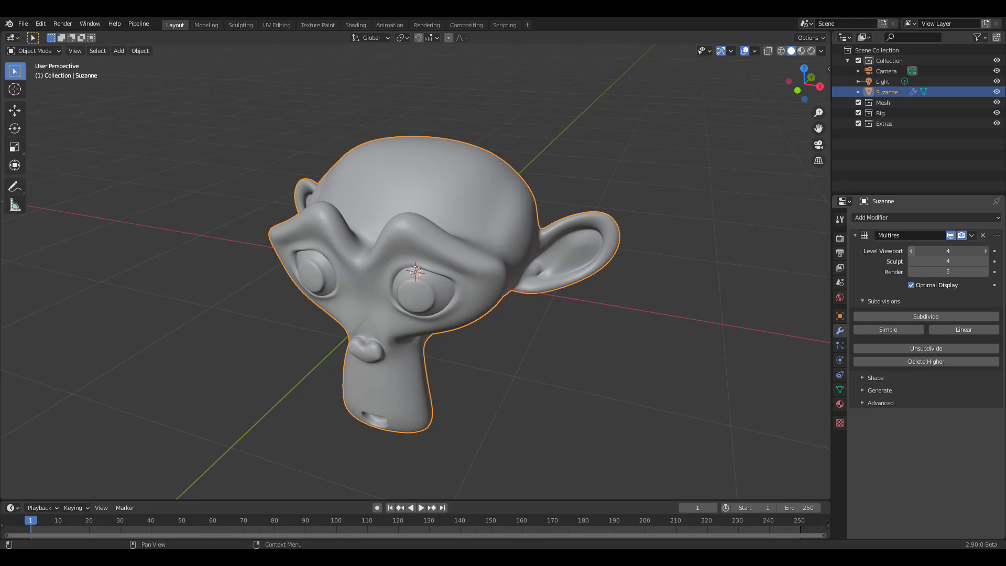
pyautogui.click(912, 251)
pyautogui.moveTo(503, 301); pyautogui.dragTo(467, 253, button='middle')
pyautogui.scroll(2, 466, 252)
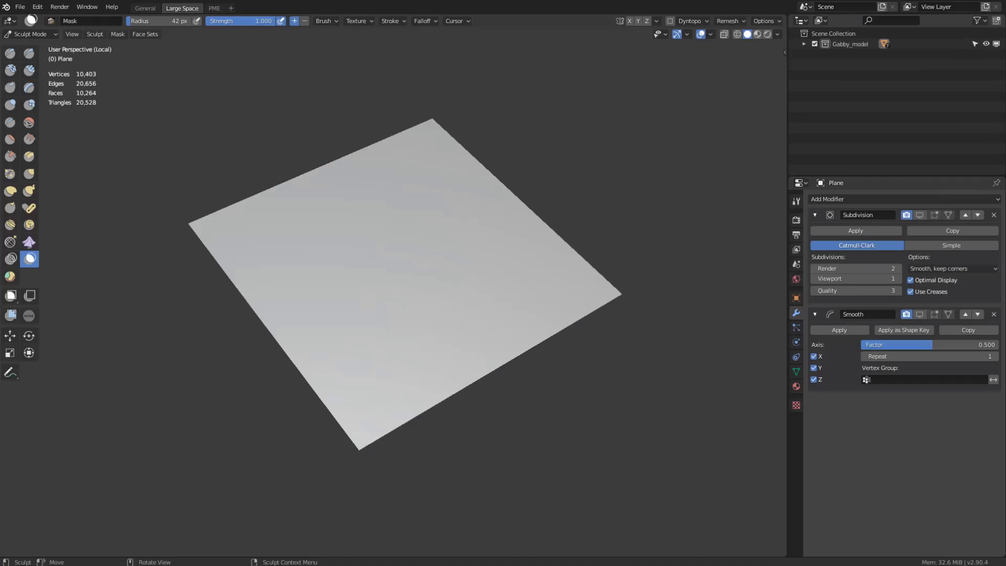
# Step: Mask three spots along the plane's far edge and drape the plane with the Gravity cloth filter
pyautogui.click(199, 225)
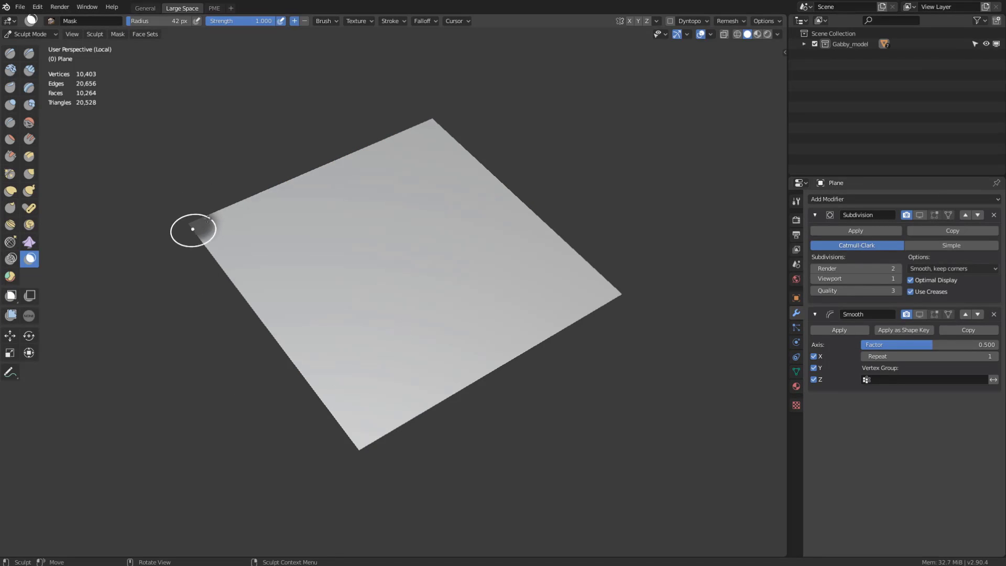
pyautogui.click(315, 179)
pyautogui.click(430, 125)
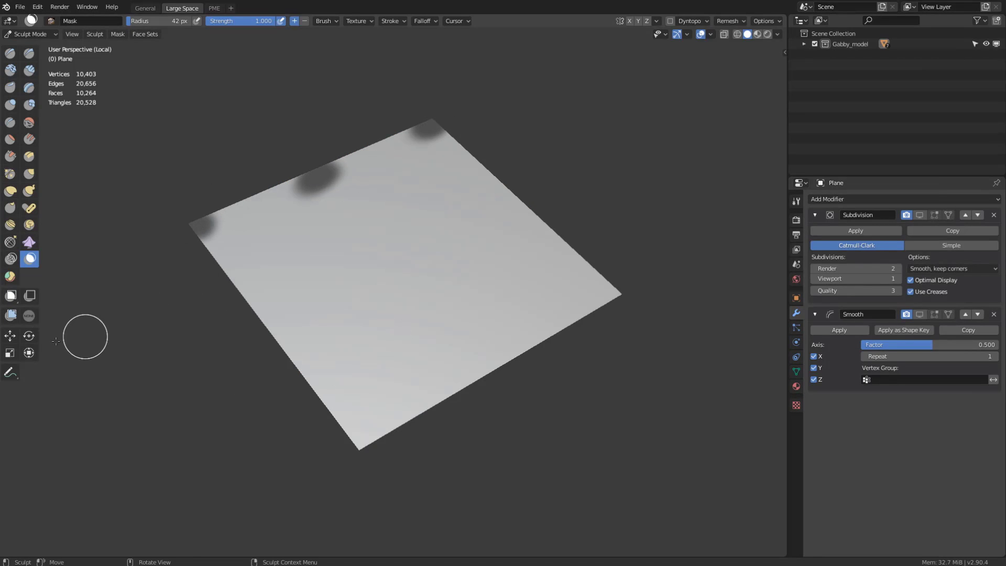
pyautogui.click(29, 315)
pyautogui.moveTo(184, 331)
pyautogui.mouseDown()
pyautogui.moveTo(298, 315)
pyautogui.moveTo(415, 328)
pyautogui.moveTo(411, 262)
pyautogui.mouseUp()
pyautogui.press('m')
pyautogui.moveTo(317, 474); pyautogui.dragTo(341, 474)
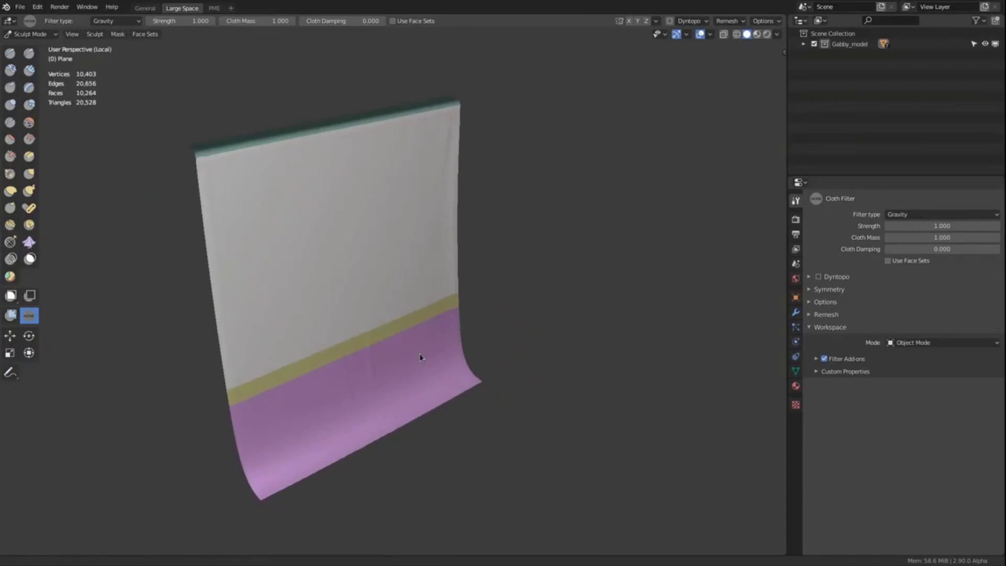
# Step: Pinch the hanging cloth at its yellow band using the Pinch cloth filter with Use Face Sets enabled
pyautogui.click(115, 21)
pyautogui.click(113, 68)
pyautogui.click(393, 21)
pyautogui.moveTo(330, 349); pyautogui.dragTo(497, 313)
# Step: Rotate the pinched cloth from the side view
pyautogui.click(32, 338)
pyautogui.press('KP_3')
pyautogui.moveTo(485, 181); pyautogui.dragTo(489, 157)
pyautogui.moveTo(555, 307)
pyautogui.keyDown('alt'); pyautogui.mouseDown()
pyautogui.moveTo(638, 315)
pyautogui.moveTo(577, 299)
pyautogui.mouseUp(); pyautogui.keyUp('alt')
pyautogui.keyDown('alt'); pyautogui.moveTo(576, 299); pyautogui.dragTo(583, 329); pyautogui.keyUp('alt')
# Step: Mask the cloth's top strip and pinched band by toggling face set visibility, and reveal the whole cloth for cloth filtering
pyautogui.press('m')
pyautogui.hotkey('shift', 'h')
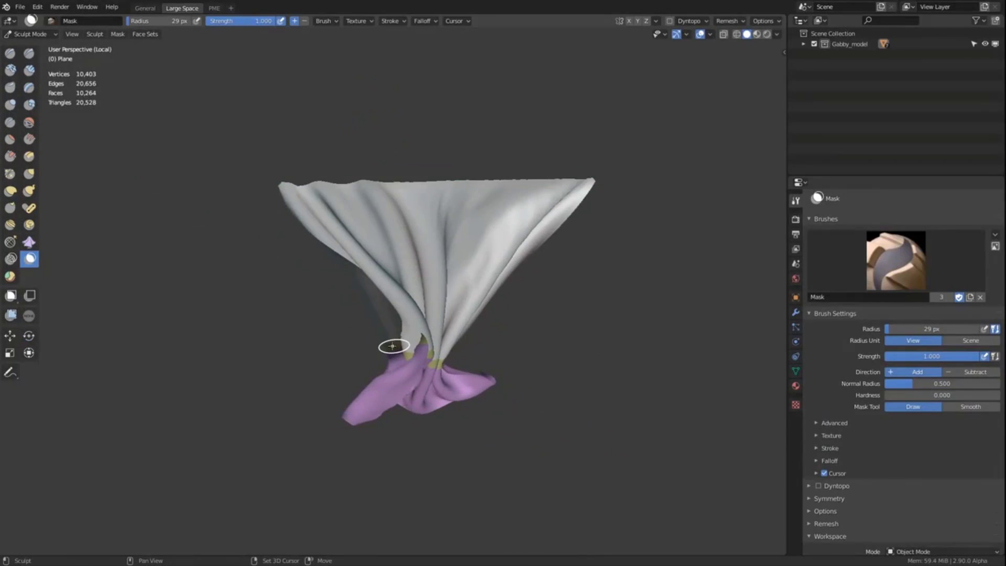
pyautogui.hotkey('shift', 'h')
pyautogui.press('w')
pyautogui.press('a')
pyautogui.click(29, 315)
pyautogui.hotkey('alt', 'h')
# Step: Set the cloth filter to Gravity and let the pinched cloth sag into a tied curtain
pyautogui.click(116, 20)
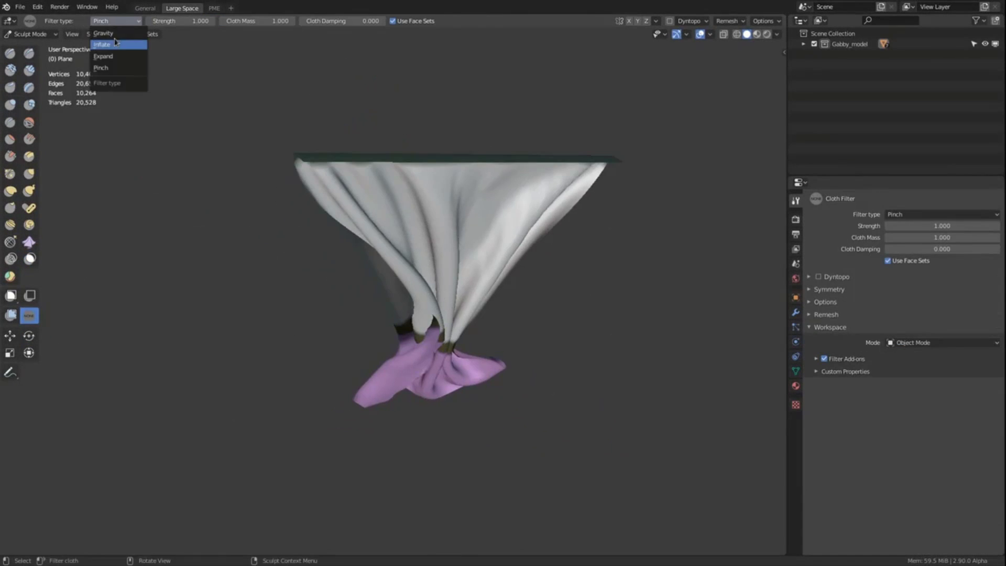
pyautogui.click(102, 33)
pyautogui.moveTo(506, 309); pyautogui.dragTo(474, 331)
pyautogui.moveTo(492, 340); pyautogui.dragTo(557, 388)
pyautogui.press('a')
pyautogui.click(632, 392)
pyautogui.keyDown('ctrl'); pyautogui.keyDown('alt'); pyautogui.moveTo(629, 134); pyautogui.dragTo(642, 107); pyautogui.keyUp('alt'); pyautogui.keyUp('ctrl')
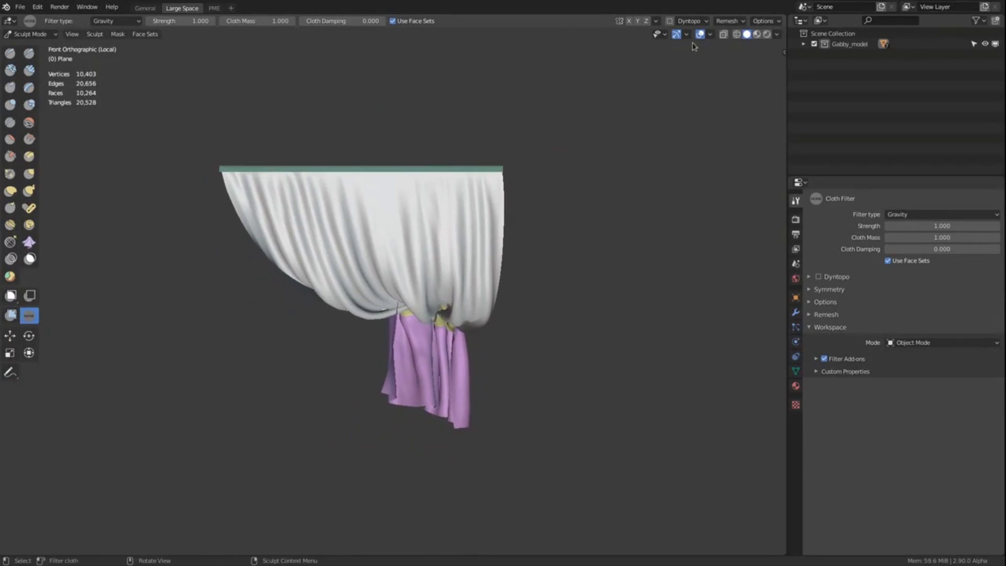
# Step: Turn off the viewport overlays and smooth the curtain with the Surface Smooth mesh filter
pyautogui.click(700, 34)
pyautogui.click(10, 315)
pyautogui.click(115, 20)
pyautogui.click(117, 114)
pyautogui.moveTo(610, 328); pyautogui.dragTo(681, 363)
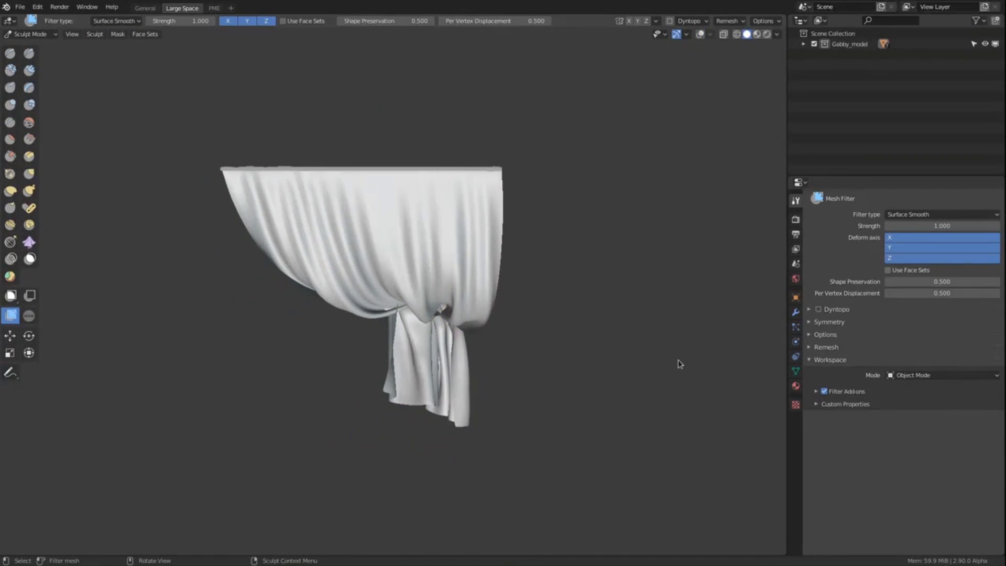
pyautogui.keyDown('ctrl'); pyautogui.moveTo(524, 419); pyautogui.dragTo(556, 364, button='middle'); pyautogui.keyUp('ctrl')
pyautogui.keyDown('shift'); pyautogui.moveTo(556, 364); pyautogui.dragTo(599, 358, button='middle'); pyautogui.keyUp('shift')
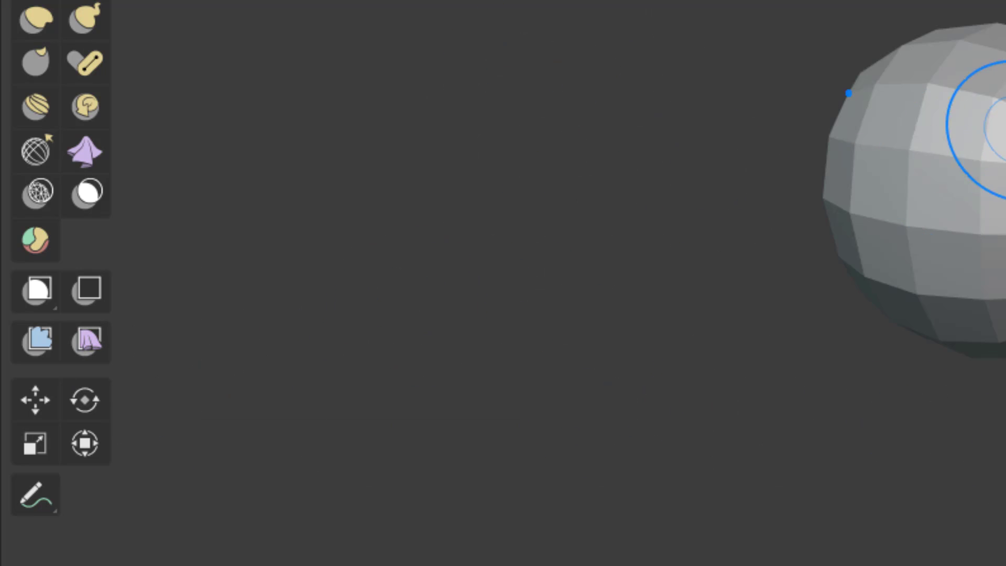
# Step: Subdivide the cube's Multires up to sculpt level 5 and mask a patch on the rounded form's upper side
pyautogui.click(927, 242)
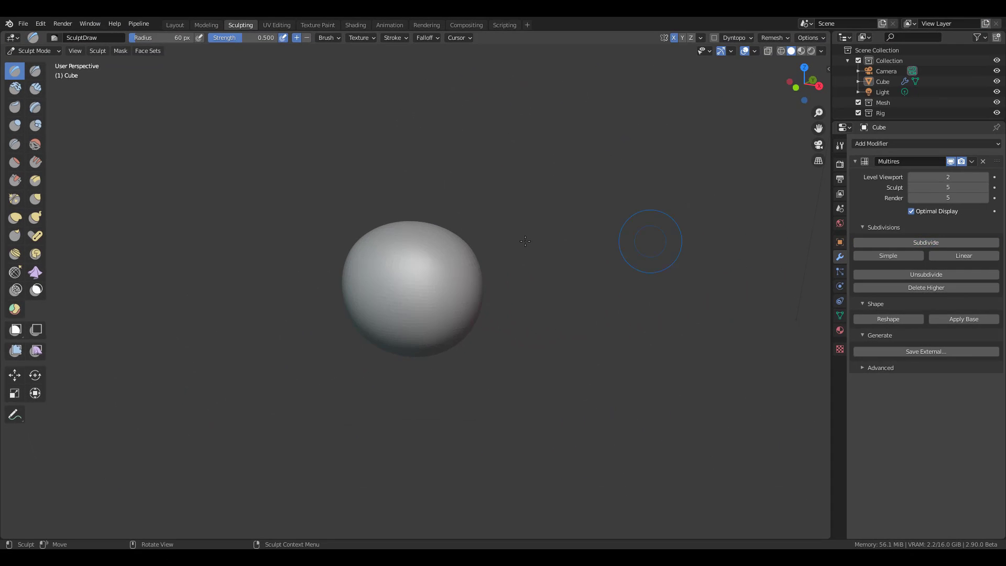
pyautogui.scroll(2, 472, 252)
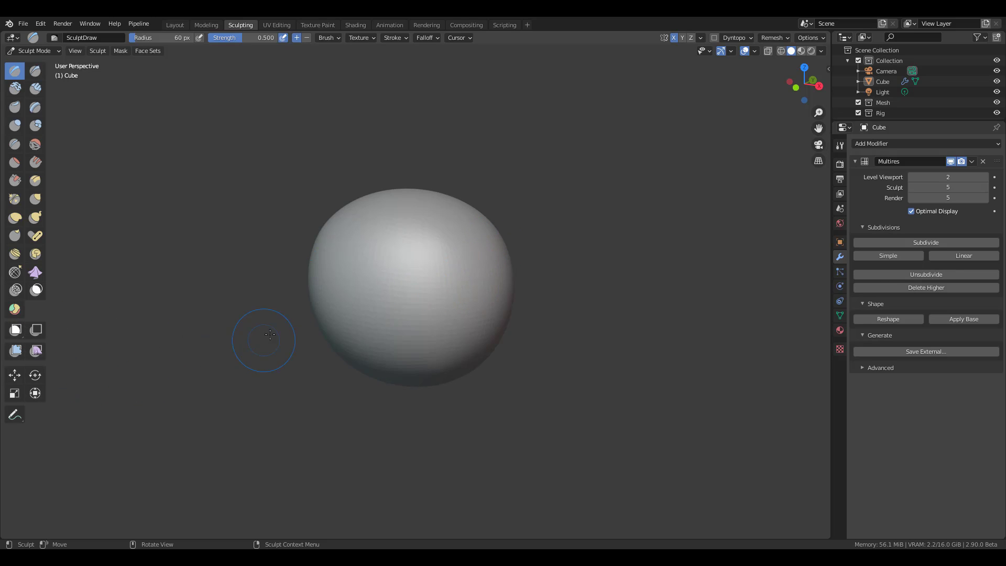
pyautogui.press('m')
pyautogui.moveTo(487, 246)
pyautogui.mouseDown()
pyautogui.moveTo(443, 240)
pyautogui.moveTo(456, 246)
pyautogui.moveTo(433, 250)
pyautogui.moveTo(440, 255)
pyautogui.mouseUp()
# Step: Apply the Gravity cloth filter to the masked cube until the unmasked part collapses from the pinned patches
pyautogui.click(35, 351)
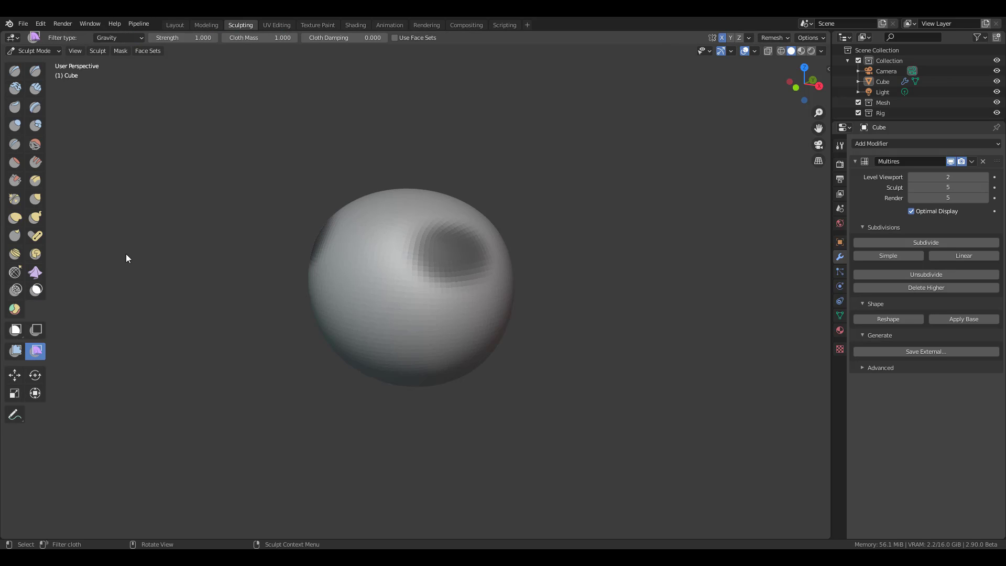
pyautogui.moveTo(220, 203); pyautogui.dragTo(526, 214)
pyautogui.scroll(-3, 525, 210)
pyautogui.moveTo(524, 209); pyautogui.dragTo(472, 183, button='middle')
# Step: Try the Expand cloth filter on the collapsed form and undo it
pyautogui.click(105, 37)
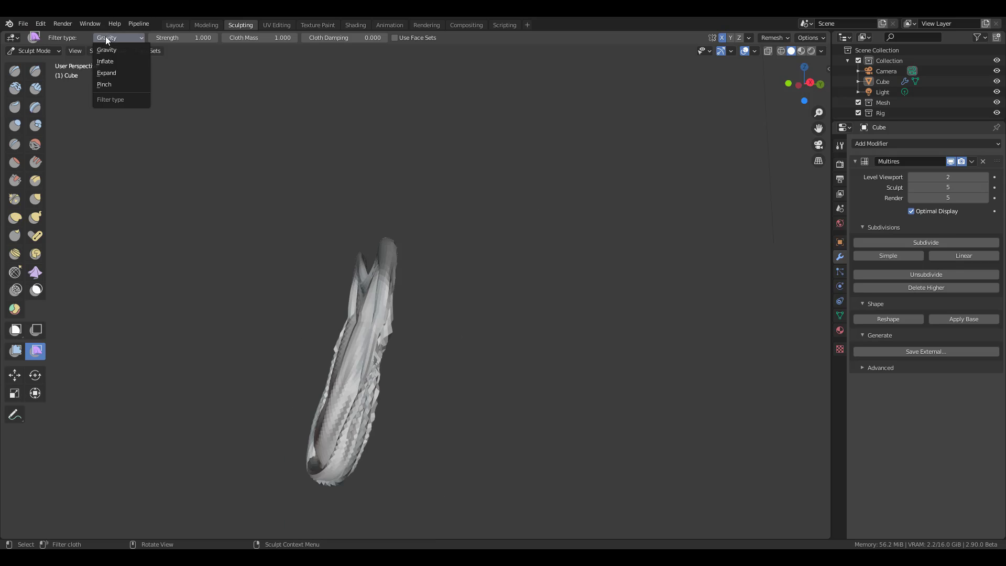
pyautogui.click(121, 72)
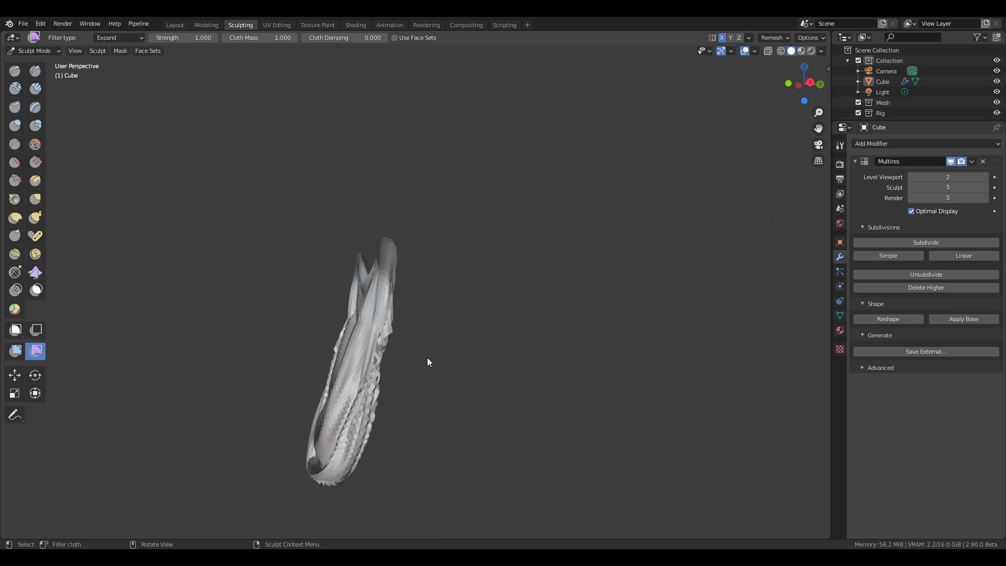
pyautogui.moveTo(427, 357); pyautogui.dragTo(650, 384)
pyautogui.hotkey('ctrl', 'z')
# Step: Set the cloth filter to Inflate and puff the collapsed form up into a rounded body
pyautogui.click(122, 40)
pyautogui.click(125, 62)
pyautogui.moveTo(545, 378); pyautogui.dragTo(728, 427)
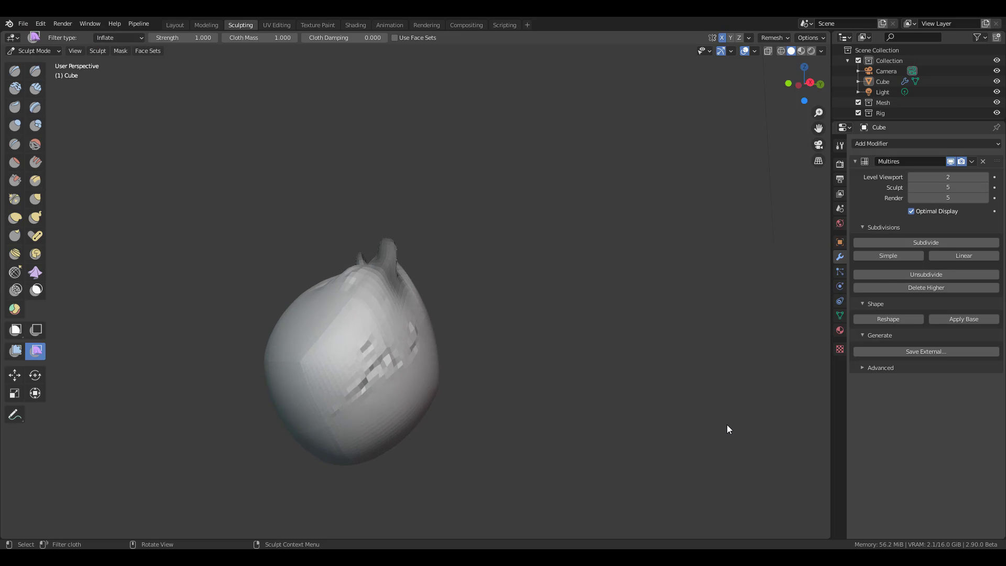
pyautogui.moveTo(517, 310); pyautogui.dragTo(400, 379, button='middle')
pyautogui.scroll(4, 468, 365)
pyautogui.scroll(-4, 414, 388)
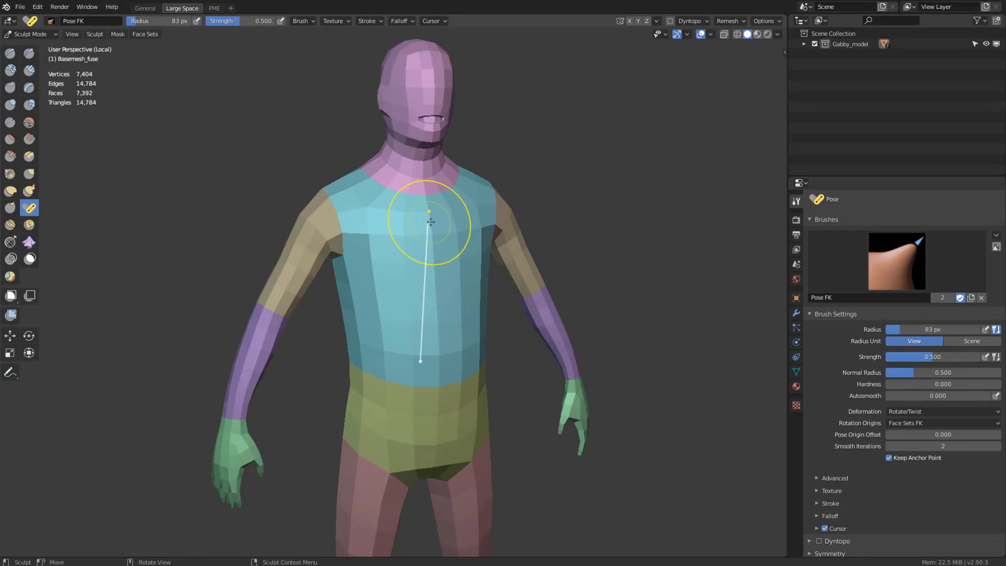
# Step: Rotate the base mesh figure's torso and upper arm with the Pose FK brush
pyautogui.moveTo(439, 236)
pyautogui.mouseDown()
pyautogui.moveTo(487, 228)
pyautogui.moveTo(463, 227)
pyautogui.mouseUp()
pyautogui.moveTo(296, 265); pyautogui.dragTo(294, 241)
pyautogui.moveTo(330, 278)
pyautogui.mouseDown(button='middle')
pyautogui.moveTo(295, 283)
pyautogui.moveTo(309, 267)
pyautogui.mouseUp(button='middle')
# Step: Pose the figure's thighs and lower legs into a stepping stance with the Pose FK brush
pyautogui.scroll(-3, 341, 315)
pyautogui.keyDown('shift'); pyautogui.moveTo(356, 388); pyautogui.dragTo(359, 309, button='middle'); pyautogui.keyUp('shift')
pyautogui.moveTo(358, 339)
pyautogui.mouseDown()
pyautogui.moveTo(317, 375)
pyautogui.moveTo(406, 388)
pyautogui.mouseUp()
pyautogui.moveTo(405, 388); pyautogui.dragTo(354, 380, button='middle')
pyautogui.moveTo(360, 352); pyautogui.dragTo(406, 362)
pyautogui.moveTo(452, 458); pyautogui.dragTo(481, 442)
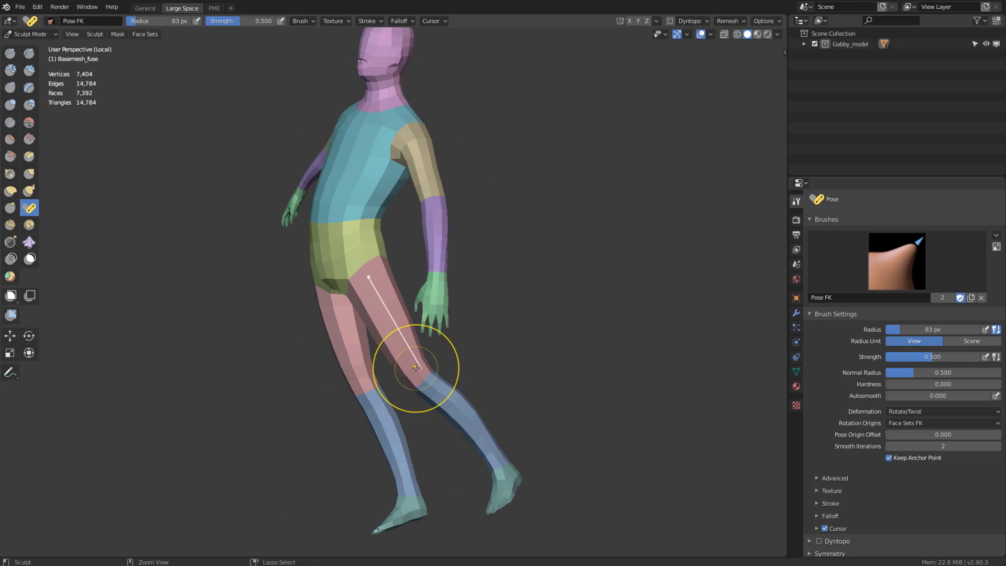
pyautogui.moveTo(415, 366); pyautogui.dragTo(402, 372)
pyautogui.moveTo(422, 353)
pyautogui.mouseDown(button='middle')
pyautogui.moveTo(459, 344)
pyautogui.moveTo(459, 419)
pyautogui.mouseUp(button='middle')
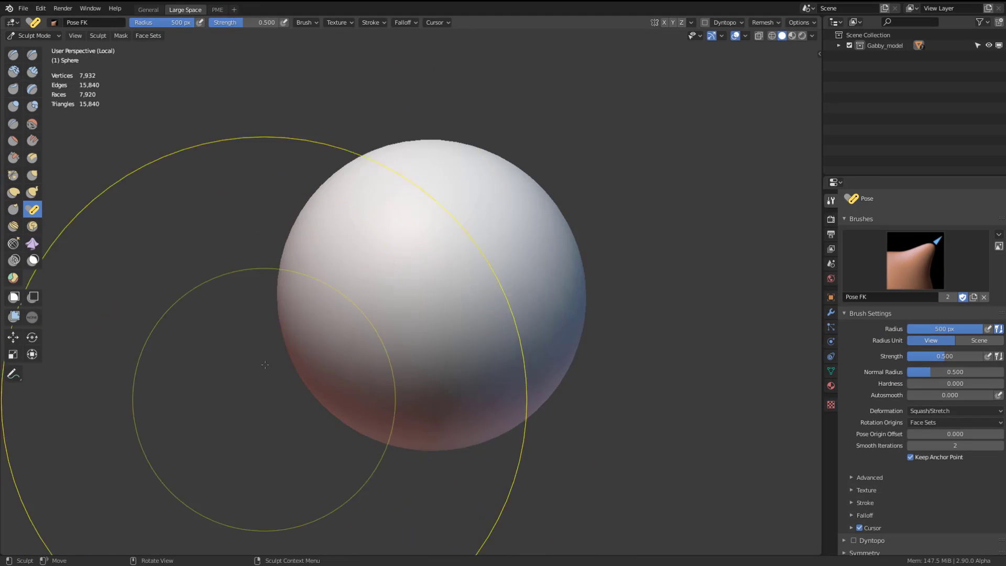
# Step: Deform the sphere with the Pose brush using Squash/Stretch deformation
pyautogui.moveTo(532, 180)
pyautogui.mouseDown()
pyautogui.moveTo(400, 353)
pyautogui.moveTo(608, 117)
pyautogui.mouseUp()
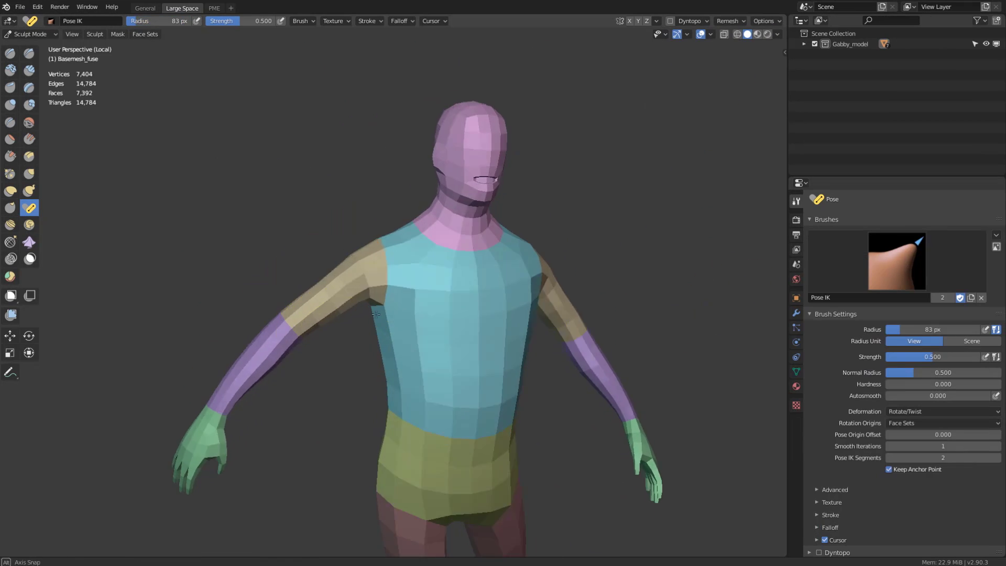
# Step: Bend both of the figure's arms with the Pose IK brush, then enlarge its radius to 149 px and pose the body
pyautogui.scroll(2, 268, 358)
pyautogui.moveTo(265, 354); pyautogui.dragTo(343, 435)
pyautogui.moveTo(616, 348); pyautogui.dragTo(535, 331)
pyautogui.moveTo(534, 331); pyautogui.dragTo(571, 335, button='middle')
pyautogui.scroll(-2, 571, 335)
pyautogui.press('f')
pyautogui.click(615, 335)
pyautogui.moveTo(513, 300); pyautogui.dragTo(488, 299)
# Step: Pose the figure's legs with the Pose IK brush
pyautogui.keyDown('shift'); pyautogui.moveTo(472, 420); pyautogui.dragTo(487, 285, button='middle'); pyautogui.keyUp('shift')
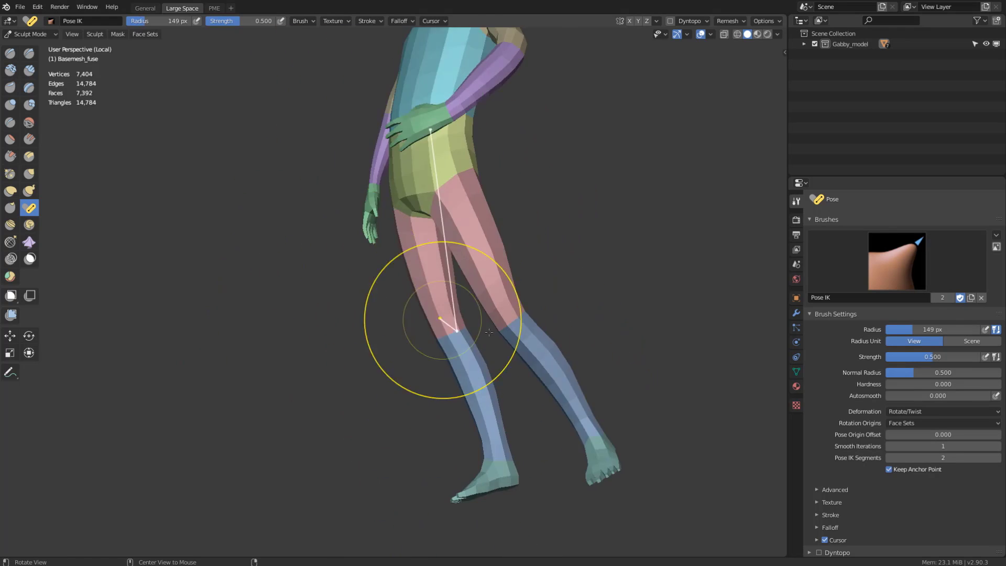
pyautogui.moveTo(442, 321); pyautogui.dragTo(367, 325, button='middle')
pyautogui.moveTo(566, 423)
pyautogui.mouseDown()
pyautogui.moveTo(615, 455)
pyautogui.moveTo(687, 393)
pyautogui.mouseUp()
pyautogui.moveTo(464, 439); pyautogui.dragTo(603, 430, button='middle')
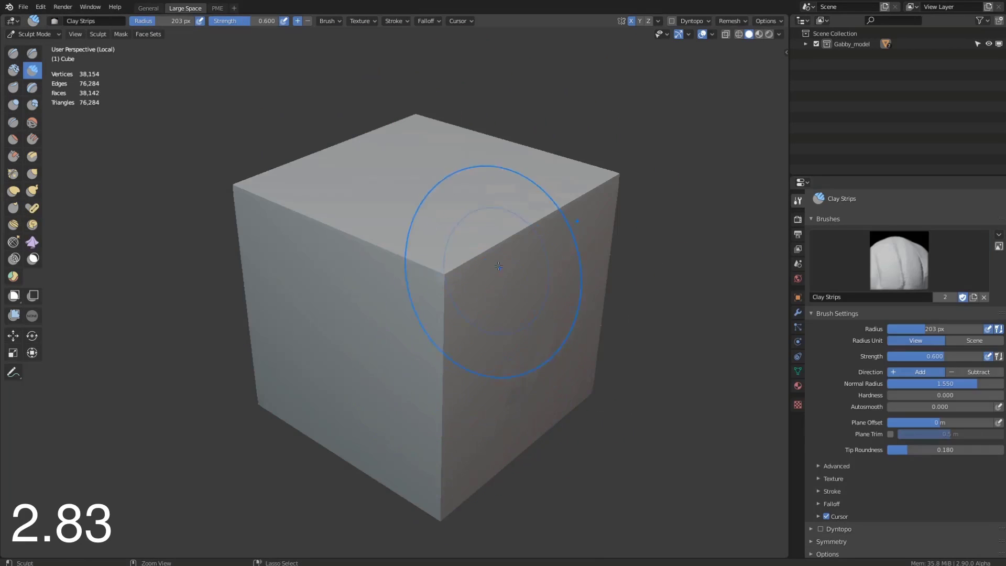
# Step: Sculpt Clay Strips strokes across the cube's corner in 2.83, undo them, resize the brush and sculpt the edges again
pyautogui.moveTo(550, 231)
pyautogui.mouseDown()
pyautogui.moveTo(341, 226)
pyautogui.moveTo(279, 159)
pyautogui.moveTo(388, 336)
pyautogui.mouseUp()
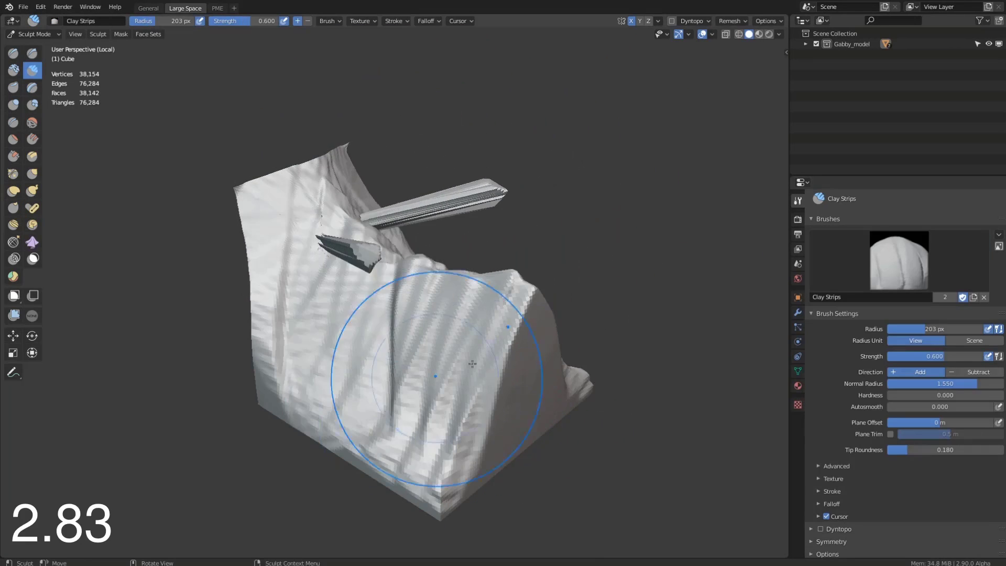
pyautogui.hotkey('ctrl', 'z')
pyautogui.press('f')
pyautogui.click(490, 364)
pyautogui.moveTo(483, 361)
pyautogui.mouseDown()
pyautogui.moveTo(452, 197)
pyautogui.moveTo(340, 230)
pyautogui.moveTo(367, 315)
pyautogui.mouseUp()
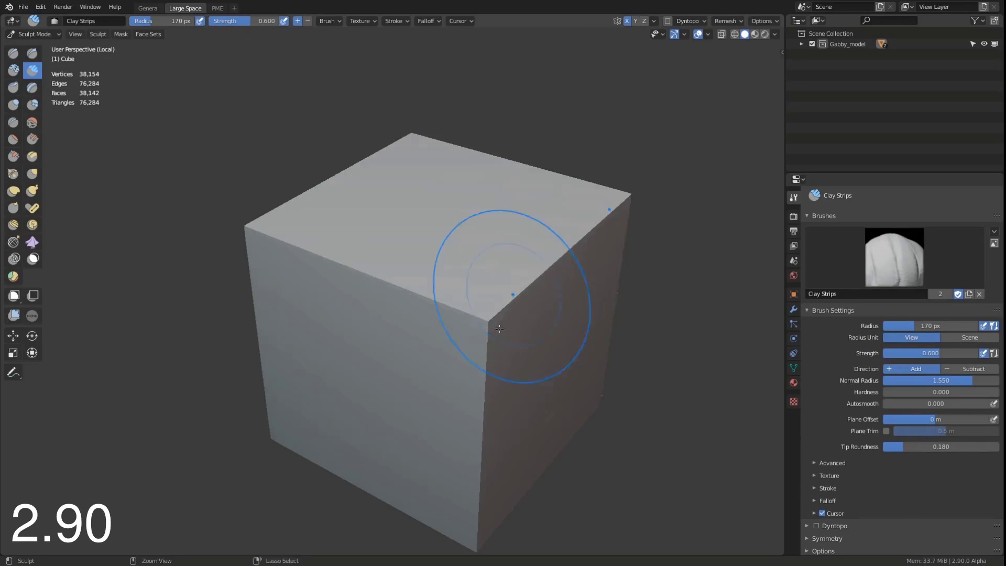
# Step: Sculpt Clay Strips strokes down the cube's corner and side faces in 2.90 with a 170 px radius
pyautogui.moveTo(505, 307)
pyautogui.mouseDown()
pyautogui.moveTo(434, 363)
pyautogui.moveTo(340, 293)
pyautogui.moveTo(304, 221)
pyautogui.moveTo(409, 409)
pyautogui.moveTo(534, 390)
pyautogui.moveTo(399, 409)
pyautogui.moveTo(336, 272)
pyautogui.moveTo(482, 445)
pyautogui.moveTo(329, 225)
pyautogui.moveTo(419, 419)
pyautogui.moveTo(487, 482)
pyautogui.mouseUp()
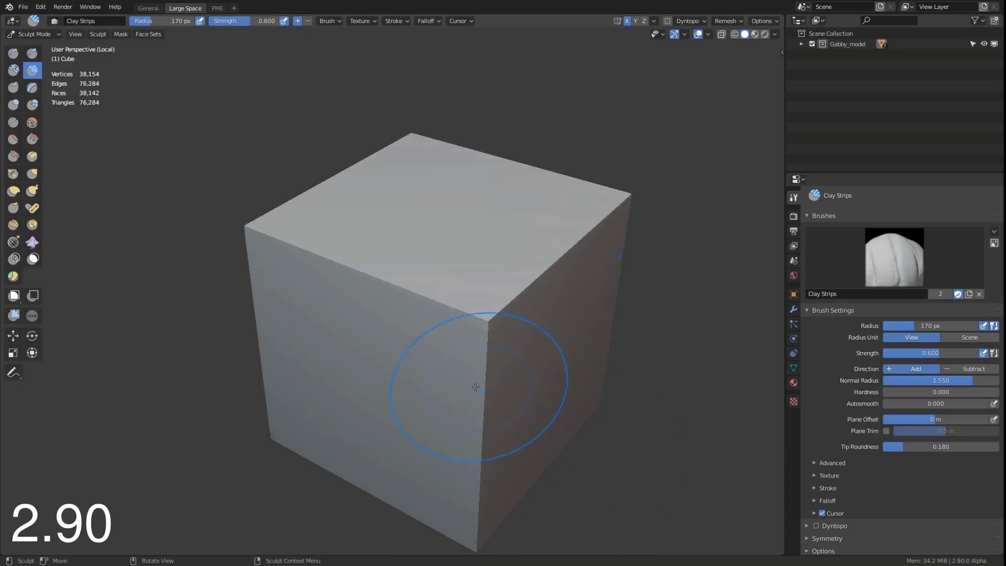
pyautogui.moveTo(472, 386)
pyautogui.mouseDown()
pyautogui.moveTo(454, 357)
pyautogui.moveTo(314, 256)
pyautogui.moveTo(461, 292)
pyautogui.moveTo(390, 413)
pyautogui.moveTo(504, 341)
pyautogui.moveTo(461, 293)
pyautogui.moveTo(377, 272)
pyautogui.moveTo(569, 366)
pyautogui.moveTo(398, 298)
pyautogui.moveTo(519, 303)
pyautogui.moveTo(450, 349)
pyautogui.moveTo(499, 449)
pyautogui.mouseUp()
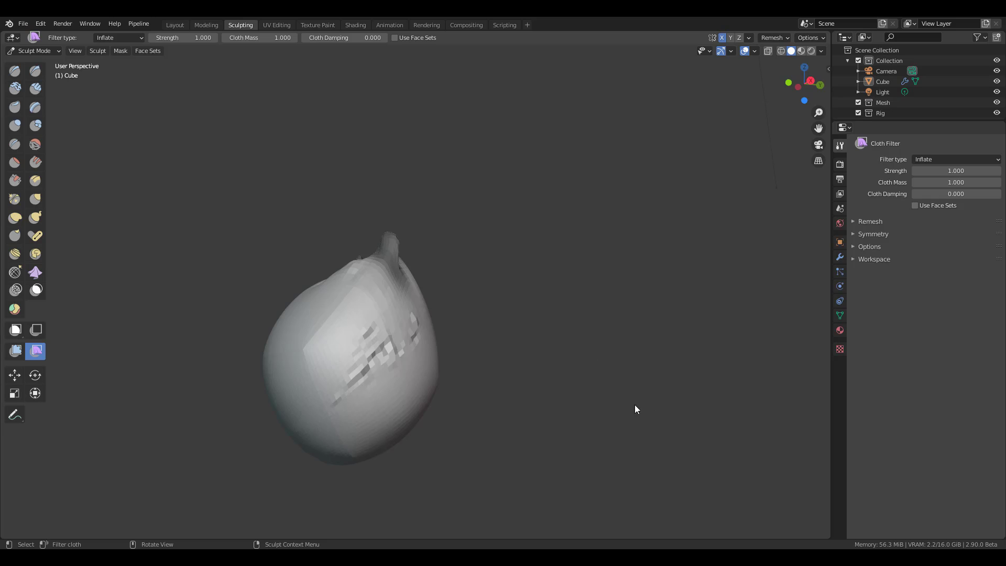
# Step: Smooth the jagged patch on the inflated form with the Slide Relax brush, keeping its deformation at Drag
pyautogui.click(15, 273)
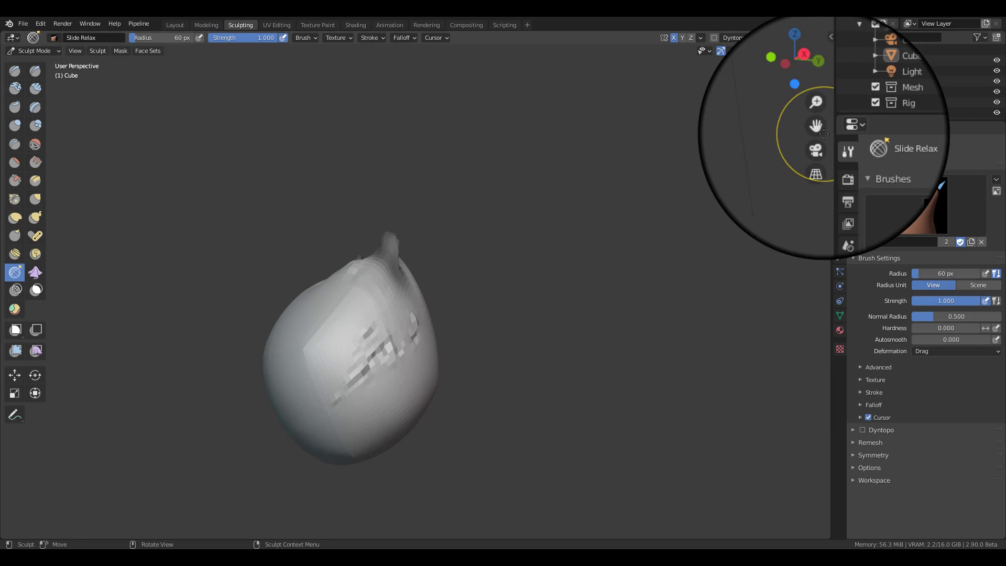
pyautogui.click(923, 348)
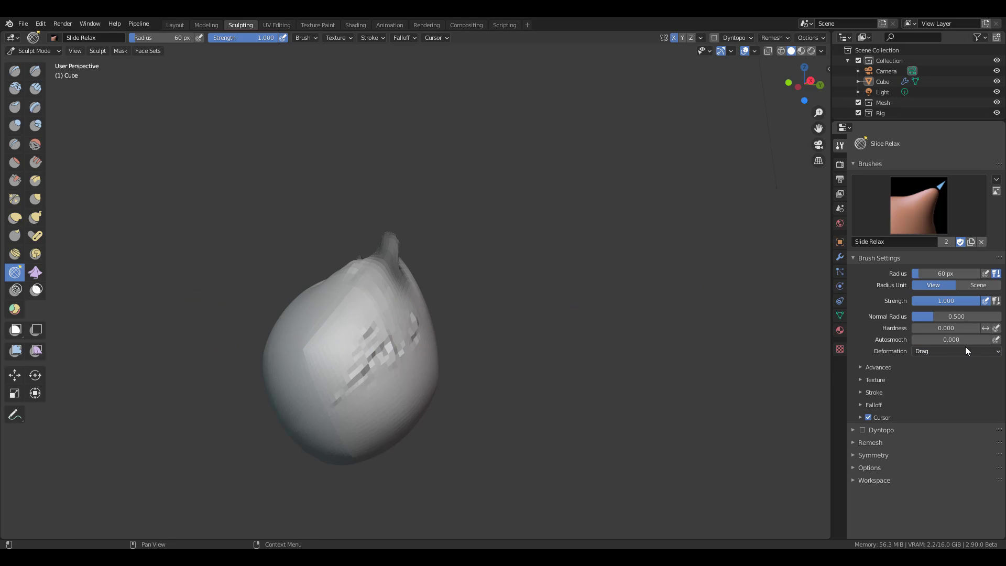
pyautogui.moveTo(425, 348)
pyautogui.mouseDown()
pyautogui.moveTo(333, 348)
pyautogui.moveTo(387, 393)
pyautogui.moveTo(331, 356)
pyautogui.mouseUp()
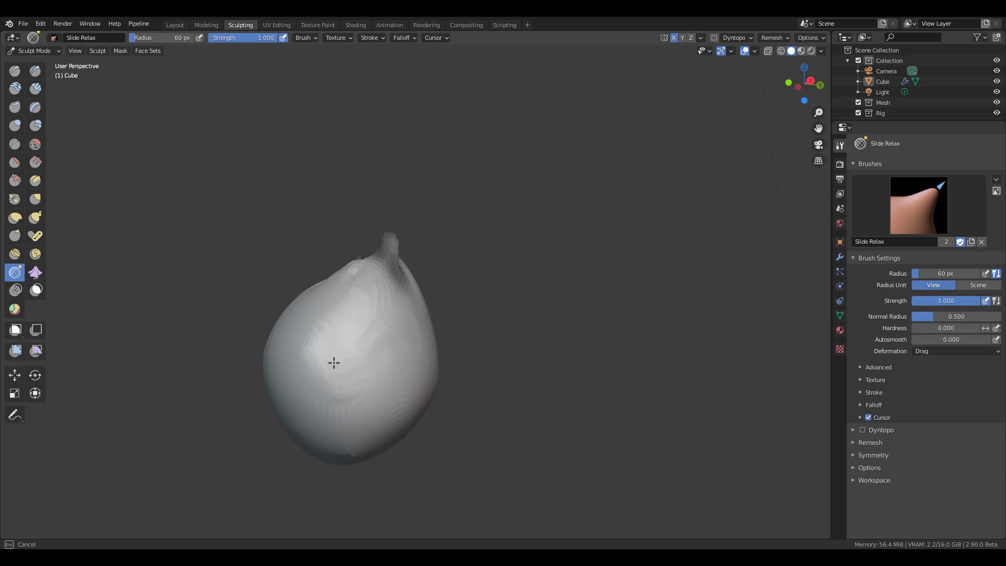
pyautogui.moveTo(337, 403)
pyautogui.mouseDown()
pyautogui.moveTo(333, 411)
pyautogui.moveTo(361, 371)
pyautogui.moveTo(292, 364)
pyautogui.moveTo(314, 316)
pyautogui.moveTo(382, 394)
pyautogui.moveTo(373, 375)
pyautogui.moveTo(361, 428)
pyautogui.moveTo(394, 391)
pyautogui.mouseUp()
# Step: Set the Slide Relax brush's deformation to Pinch
pyautogui.click(938, 350)
pyautogui.click(927, 387)
pyautogui.click(956, 349)
pyautogui.click(917, 376)
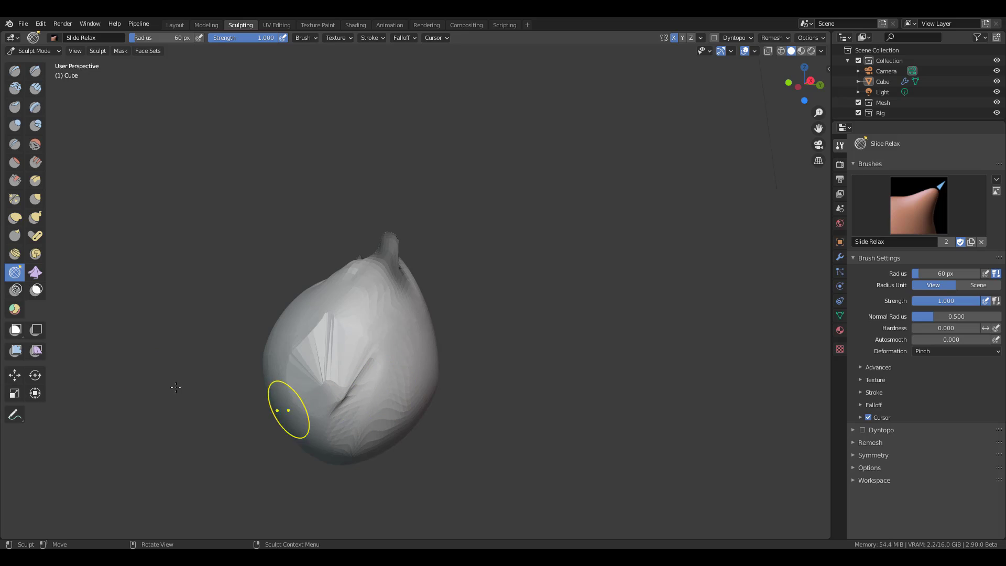
# Step: Set the mesh filter to Relax and even out the distorted surface of the form
pyautogui.click(15, 350)
pyautogui.click(125, 38)
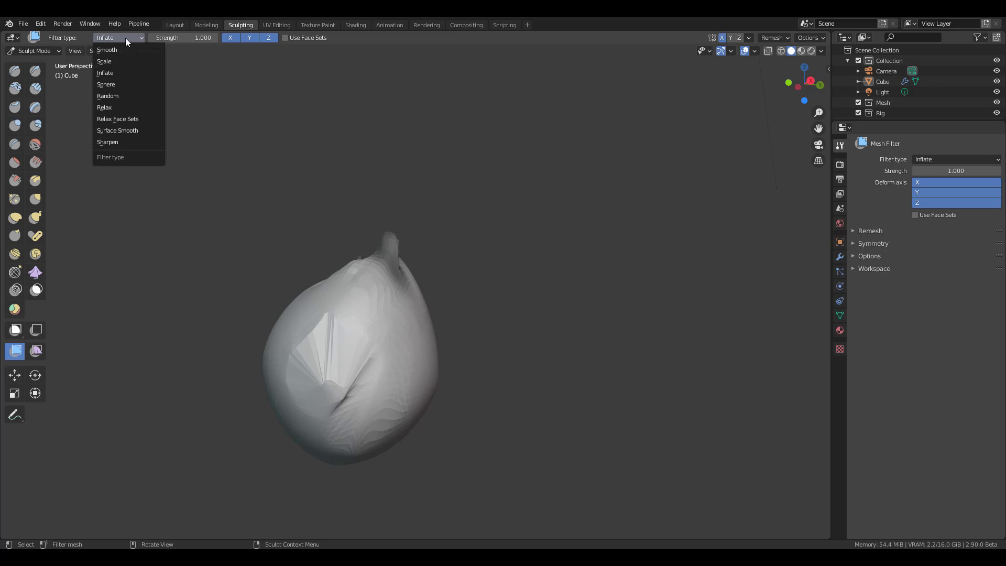
pyautogui.click(114, 108)
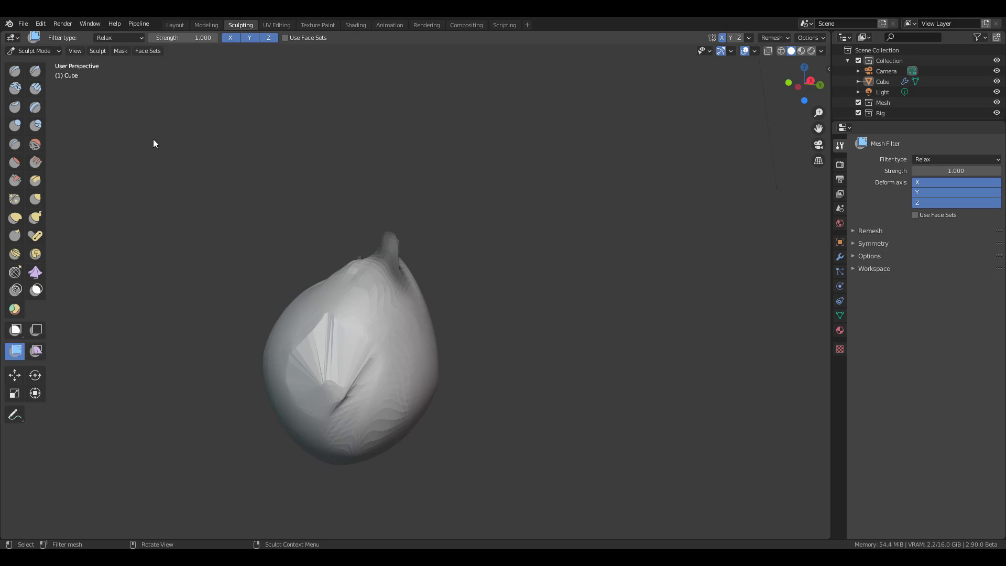
pyautogui.moveTo(392, 345)
pyautogui.mouseDown()
pyautogui.moveTo(443, 394)
pyautogui.moveTo(705, 479)
pyautogui.moveTo(996, 488)
pyautogui.mouseUp()
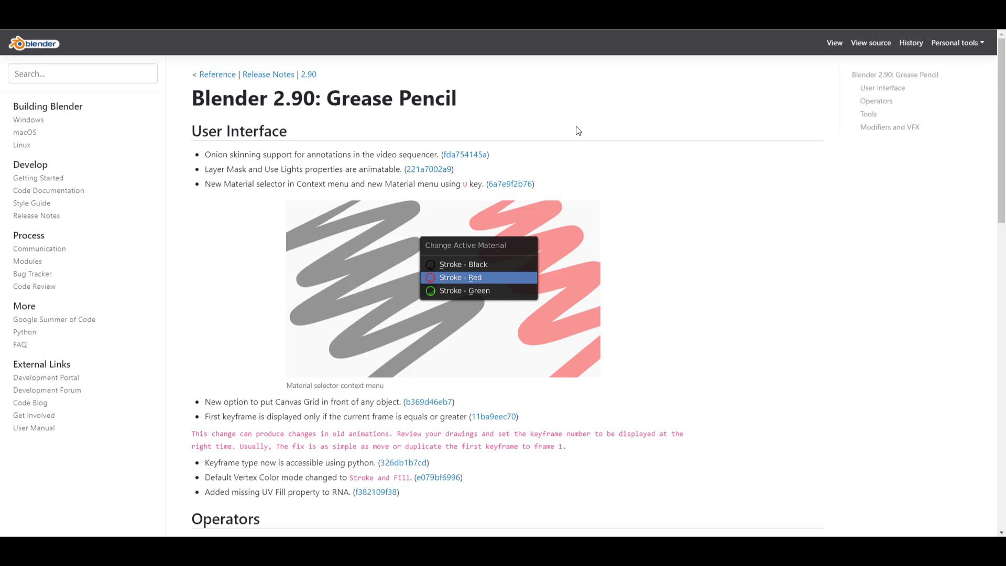
# Step: Switch to the Blender 2.90 Grease Pencil release notes and read through the interface, operator and tool changes
pyautogui.scroll(-3, 579, 131)
pyautogui.scroll(2, 575, 126)
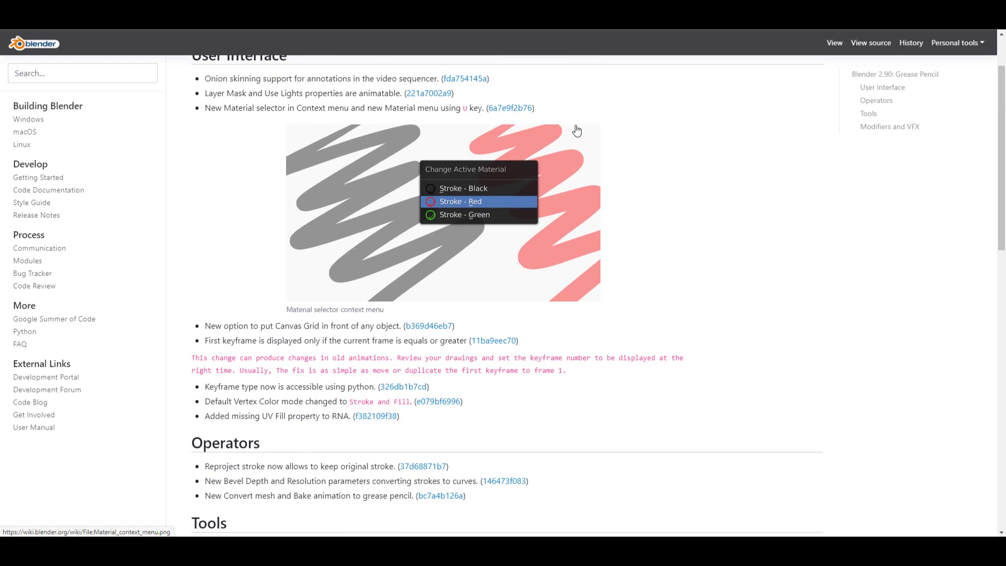
pyautogui.scroll(-3, 577, 130)
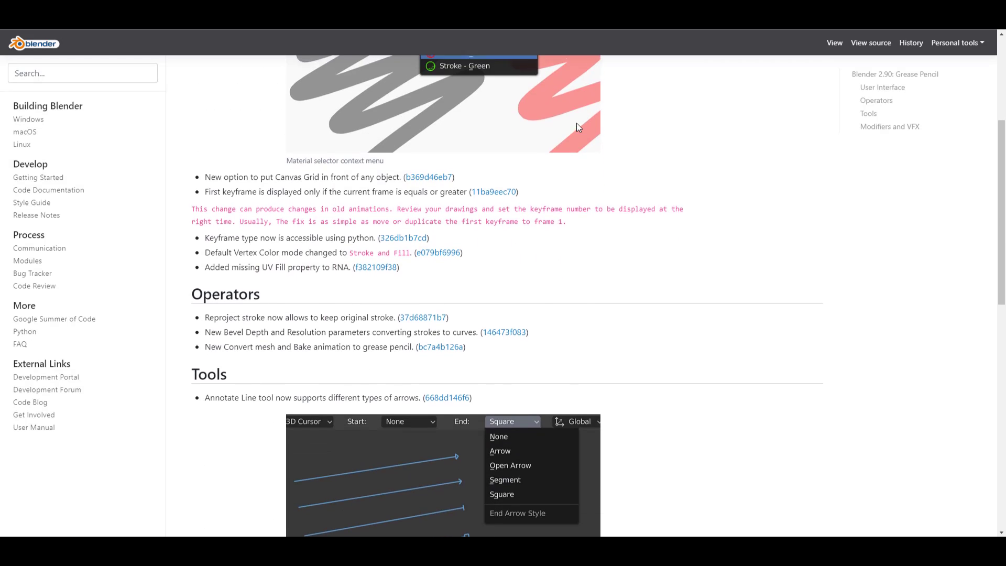
pyautogui.scroll(-8, 578, 121)
pyautogui.scroll(3, 579, 122)
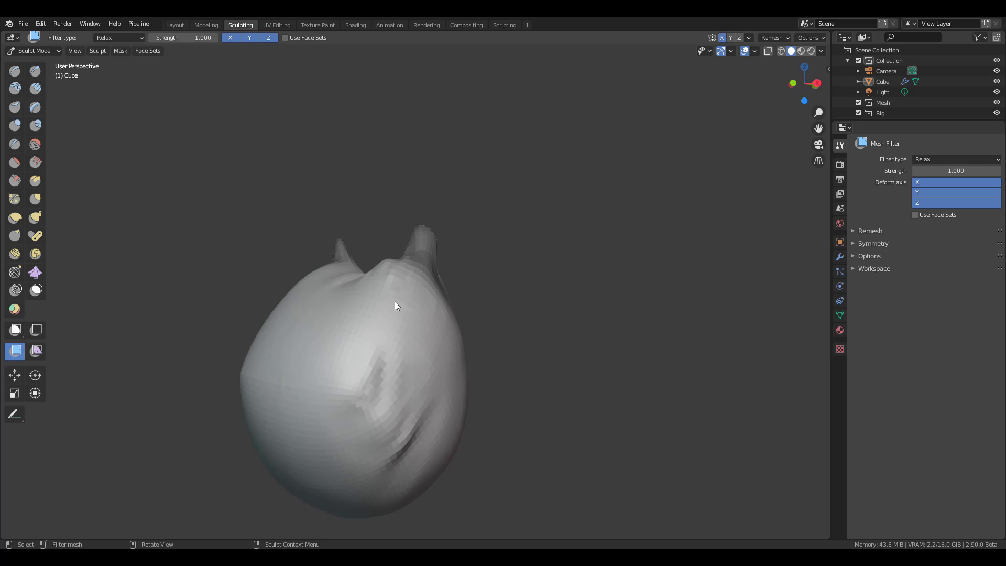
# Step: Put the sculpted cube in Object Mode and go to the Layout workspace
pyautogui.click(32, 51)
pyautogui.click(36, 63)
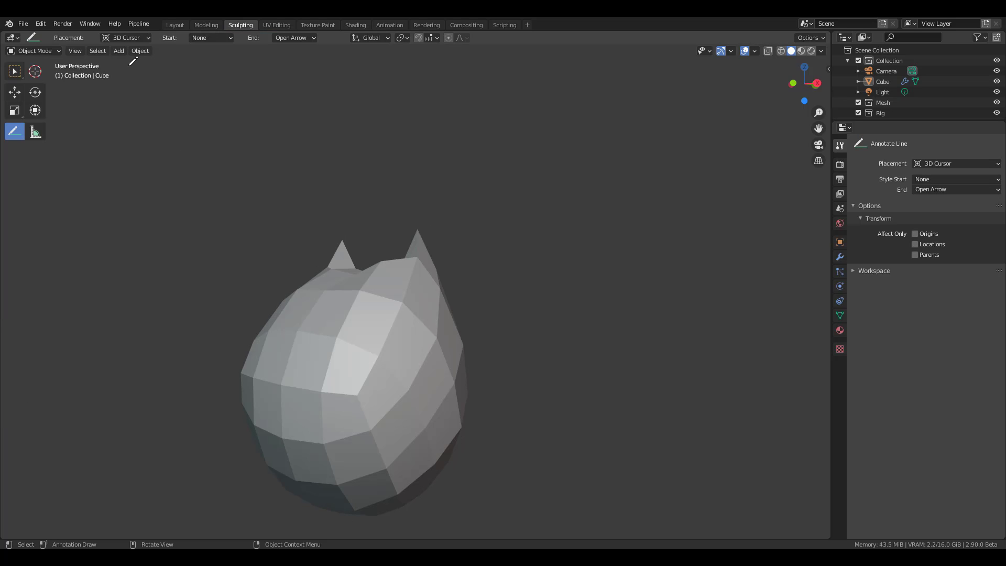
pyautogui.click(176, 26)
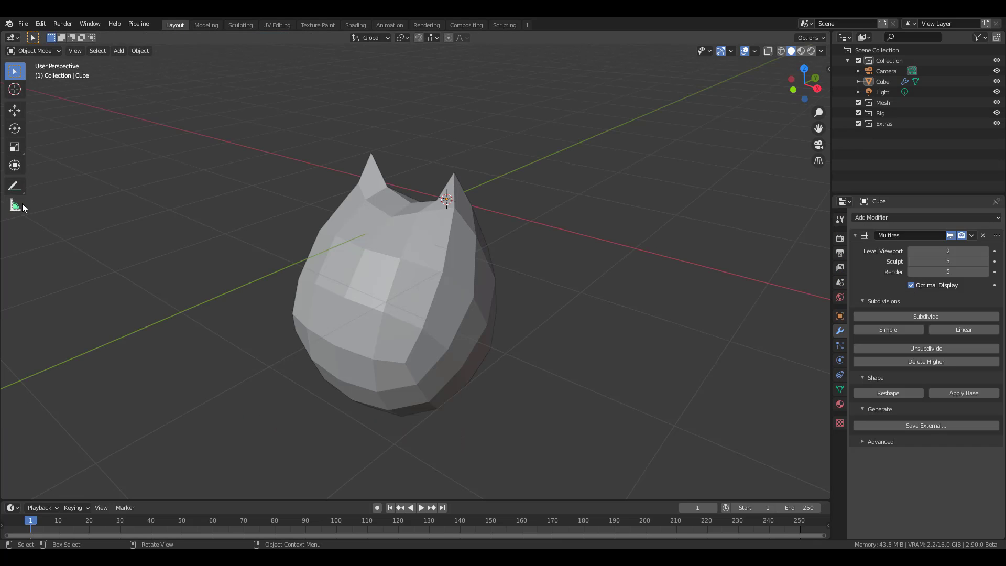
# Step: Draw a diagonal annotation line beside the cube with an Arrow start and an Open Arrow end
pyautogui.click(15, 186)
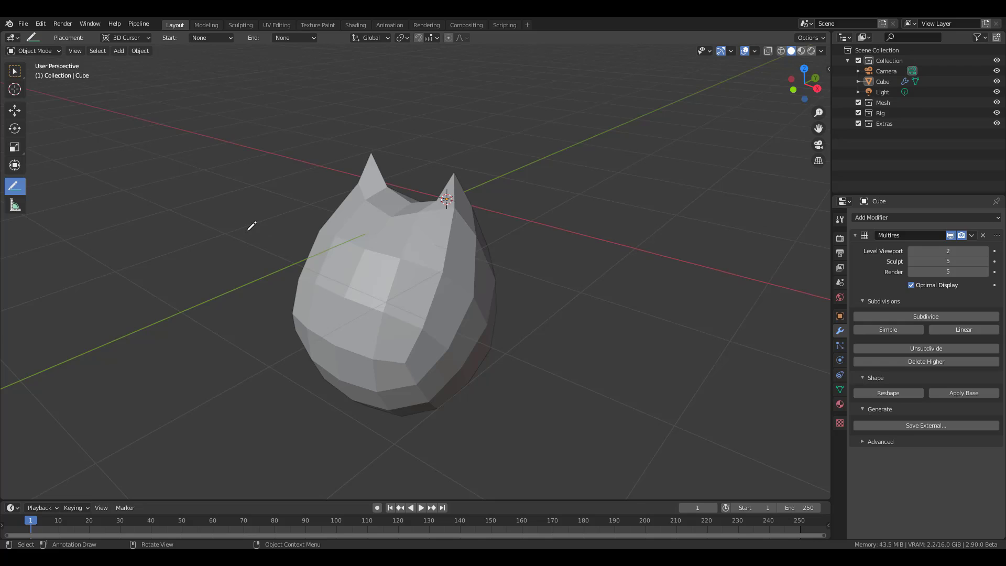
pyautogui.click(222, 38)
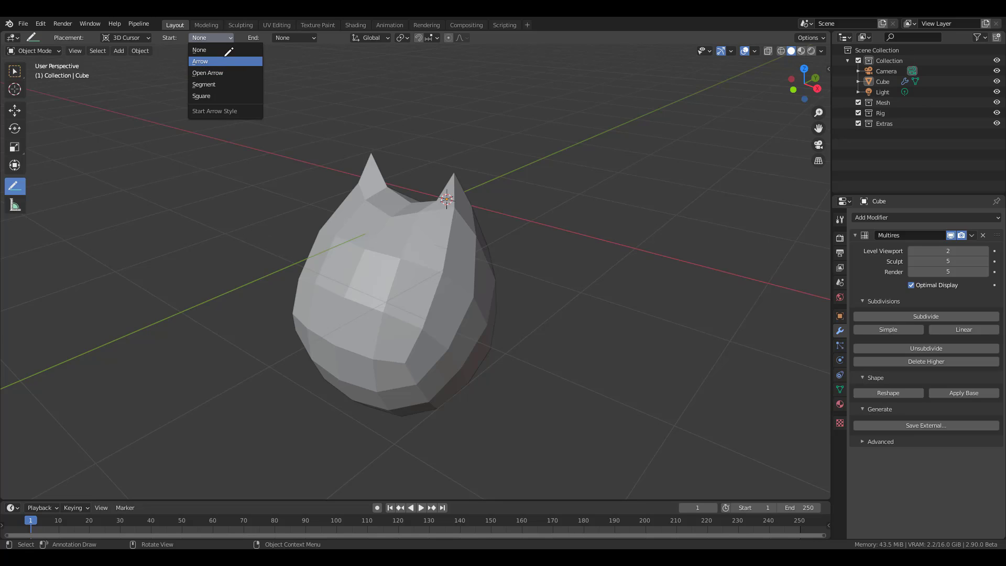
pyautogui.click(220, 62)
pyautogui.click(295, 37)
pyautogui.click(313, 73)
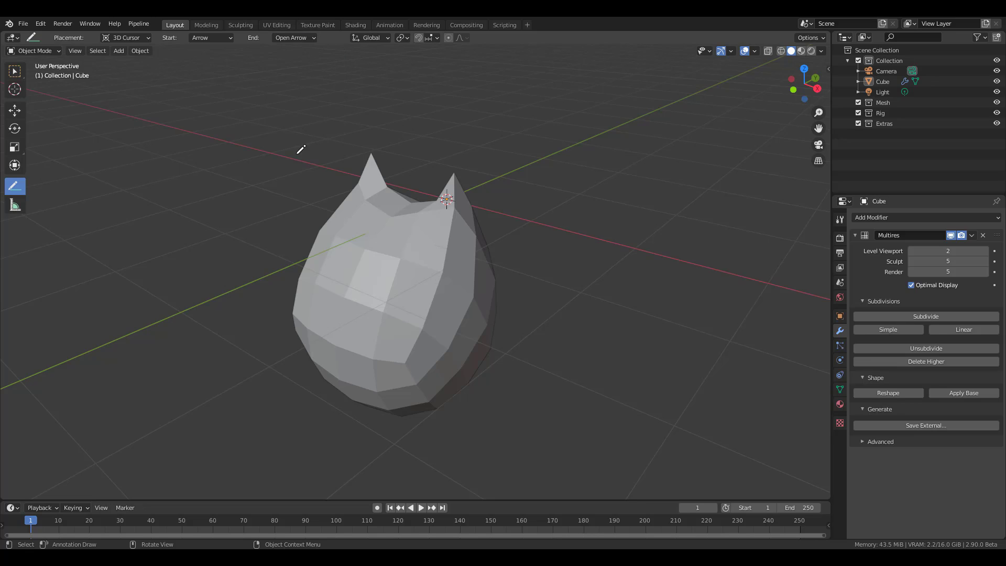
pyautogui.moveTo(189, 246); pyautogui.dragTo(413, 95)
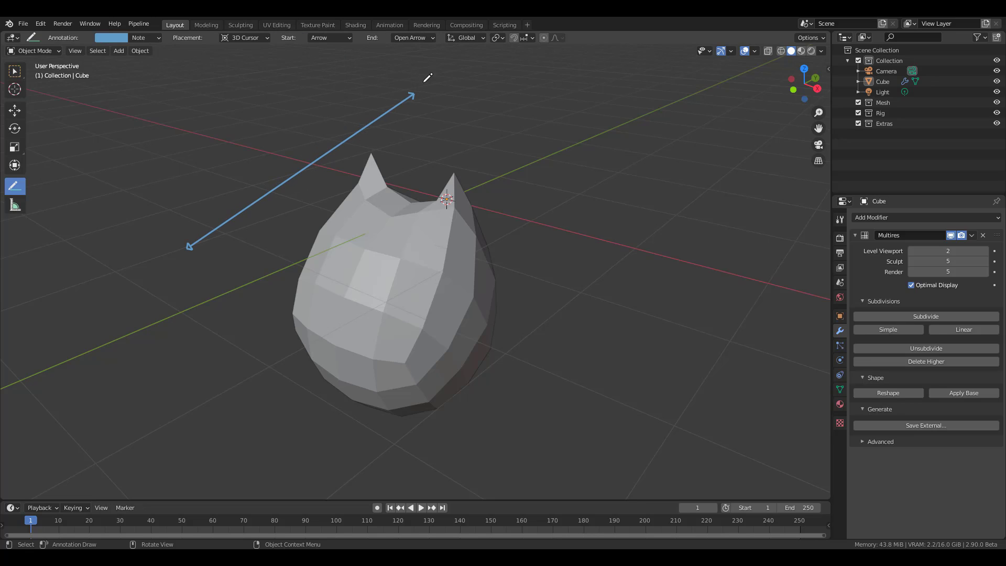
# Step: Set both annotation line ends to Square and draw a second line above and to the right of the cube
pyautogui.click(344, 38)
pyautogui.click(334, 95)
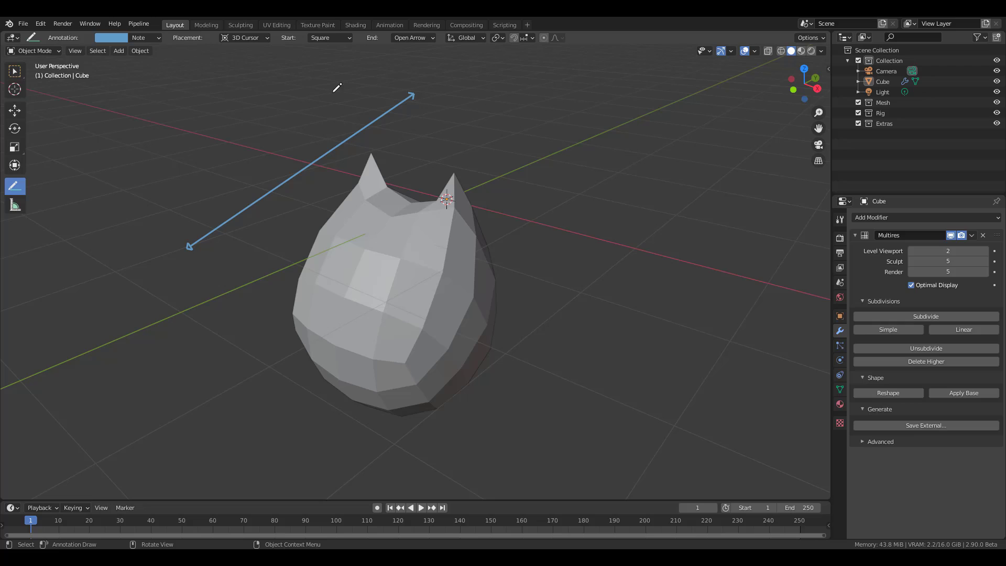
pyautogui.click(268, 38)
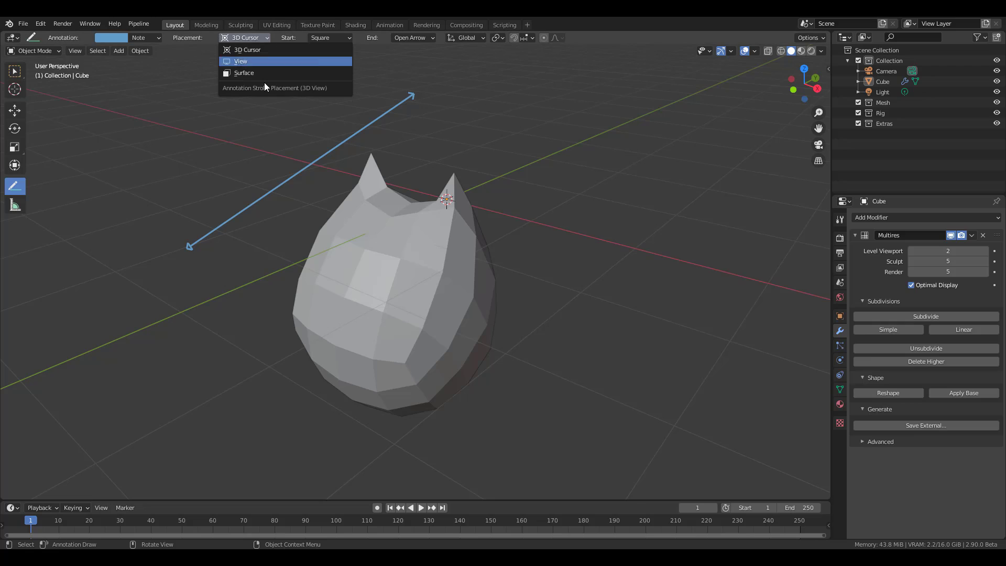
pyautogui.click(423, 38)
pyautogui.click(427, 92)
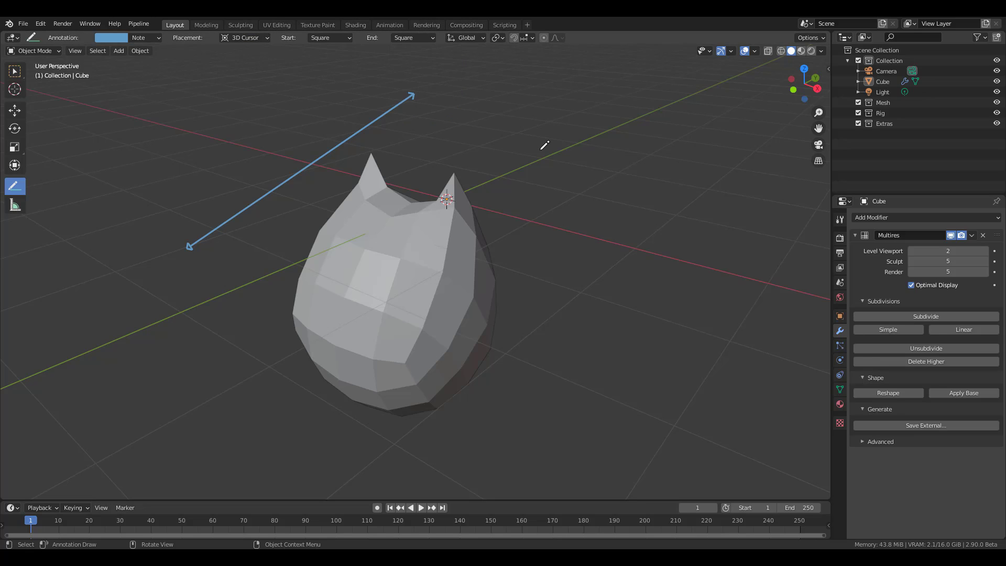
pyautogui.moveTo(461, 141); pyautogui.dragTo(676, 101)
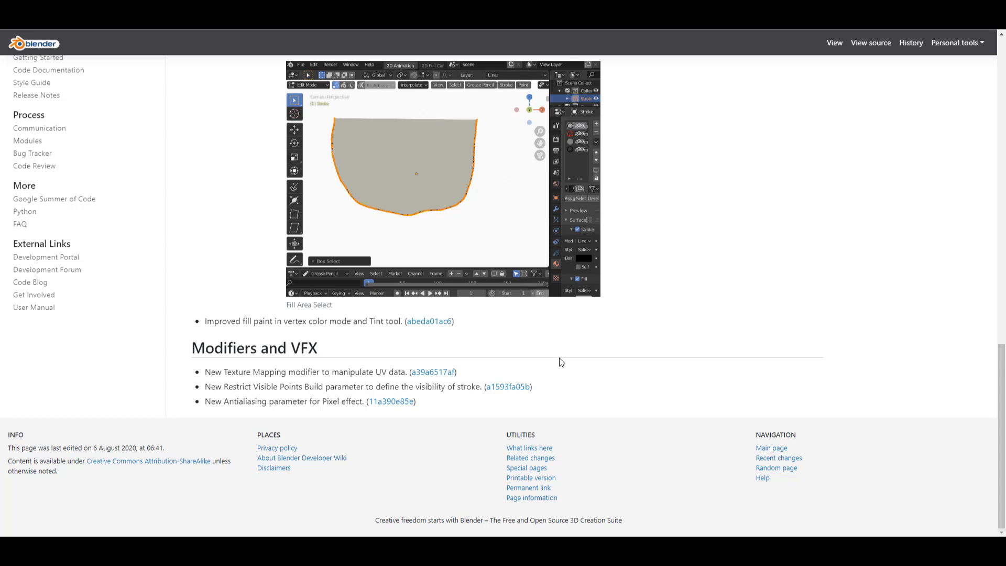
# Step: Look back through the Grease Pencil release notes from the Modifiers and VFX section upward
pyautogui.scroll(3, 628, 329)
pyautogui.scroll(12, 636, 320)
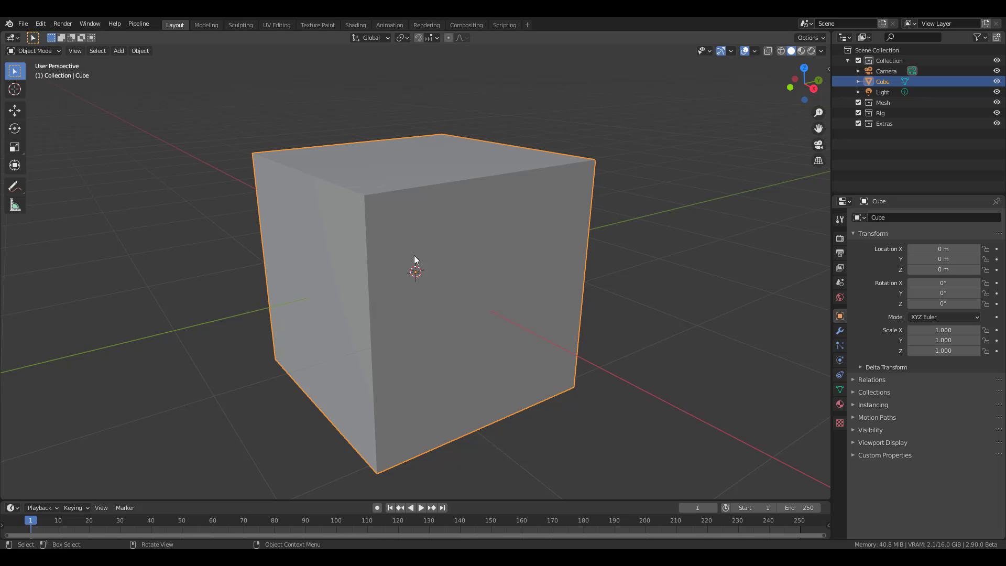
# Step: Add a Grid mesh at the cube's centre and scale it up to about 4.85 as a floor
pyautogui.scroll(-2, 420, 247)
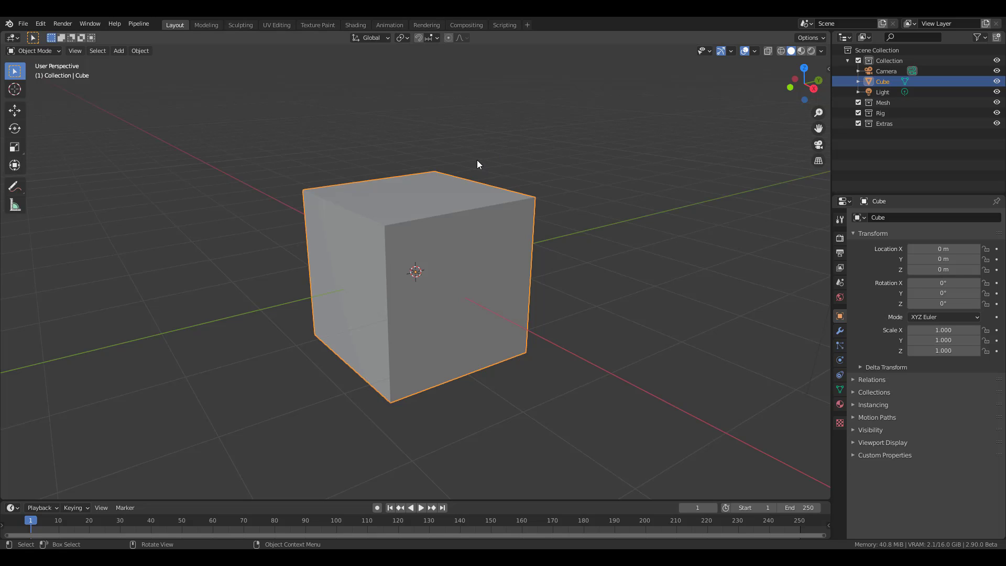
pyautogui.click(641, 223)
pyautogui.hotkey('shift', 'a')
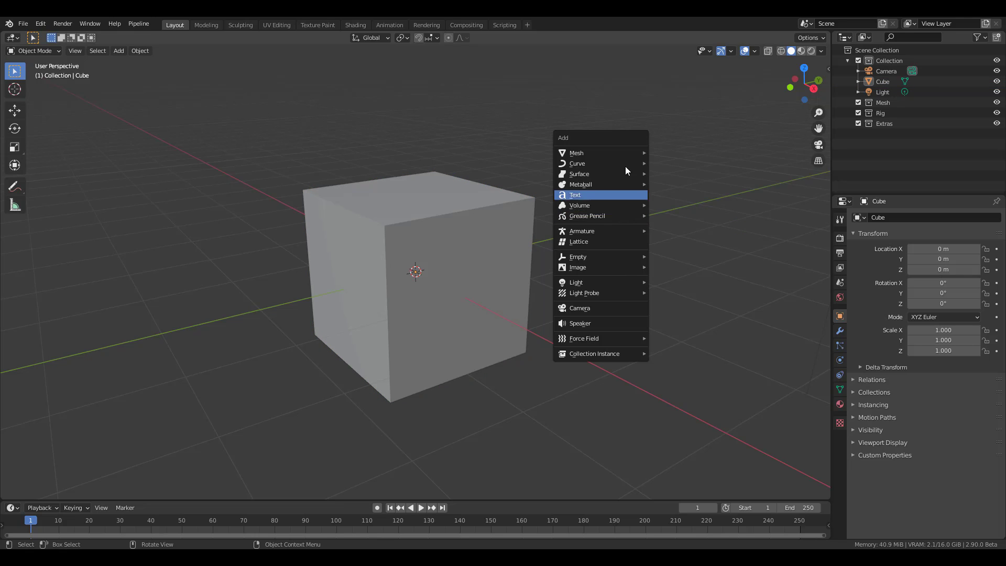
pyautogui.moveTo(624, 154)
pyautogui.click(676, 240)
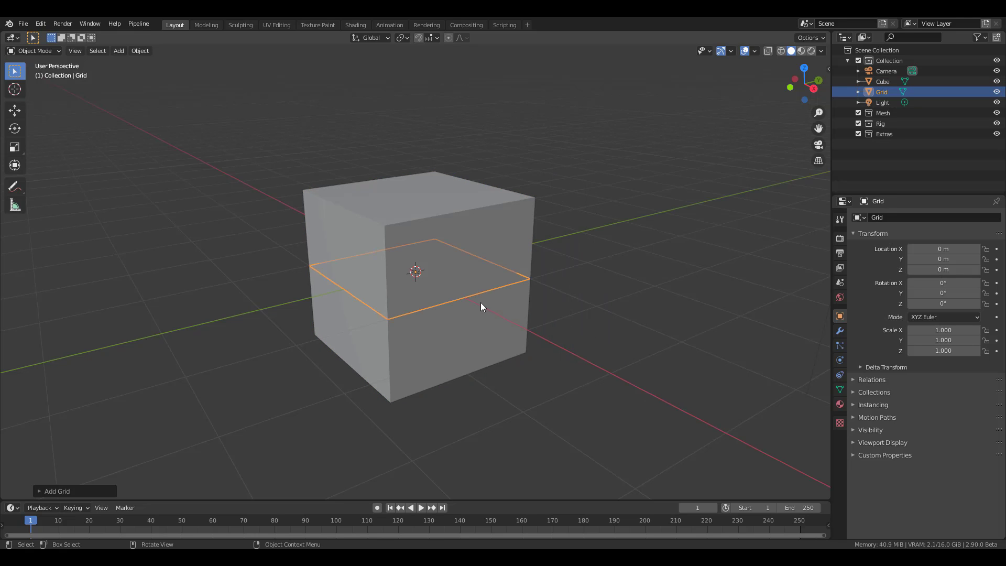
pyautogui.press('s')
pyautogui.click(734, 297)
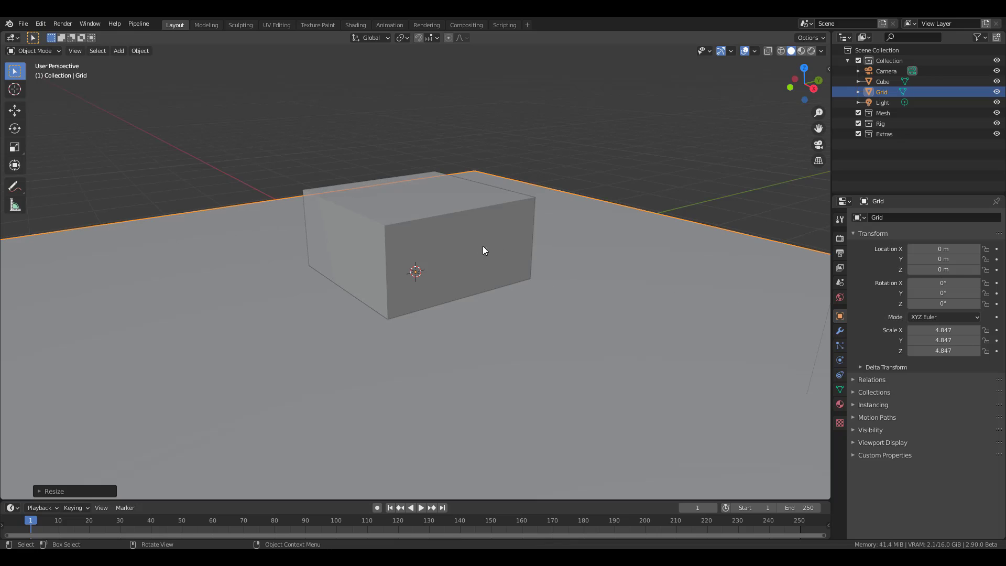
# Step: Select the cube and keyframe its location at the origin on frame 1
pyautogui.click(478, 241)
pyautogui.scroll(-5, 480, 257)
pyautogui.moveTo(457, 254); pyautogui.dragTo(430, 242, button='middle')
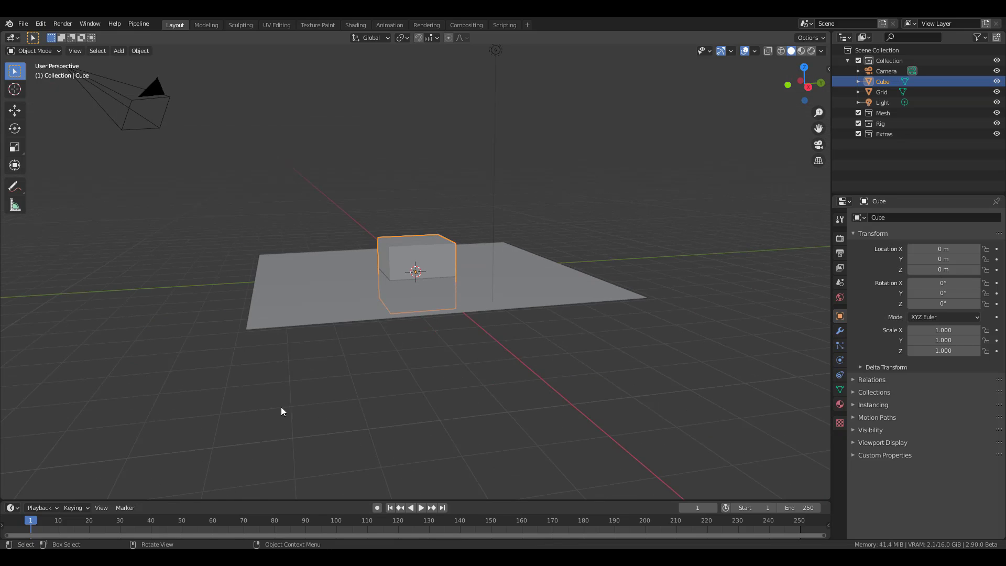
pyautogui.rightClick(944, 270)
pyautogui.click(944, 270)
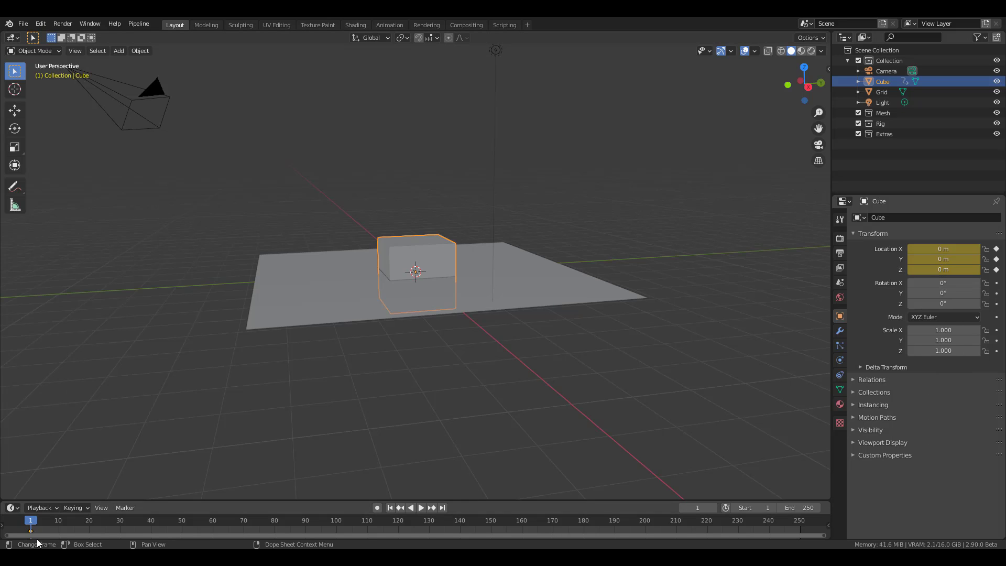
# Step: On frame 10, set the cube's Z location to 10 m and keyframe its location
pyautogui.moveTo(30, 520); pyautogui.dragTo(59, 520)
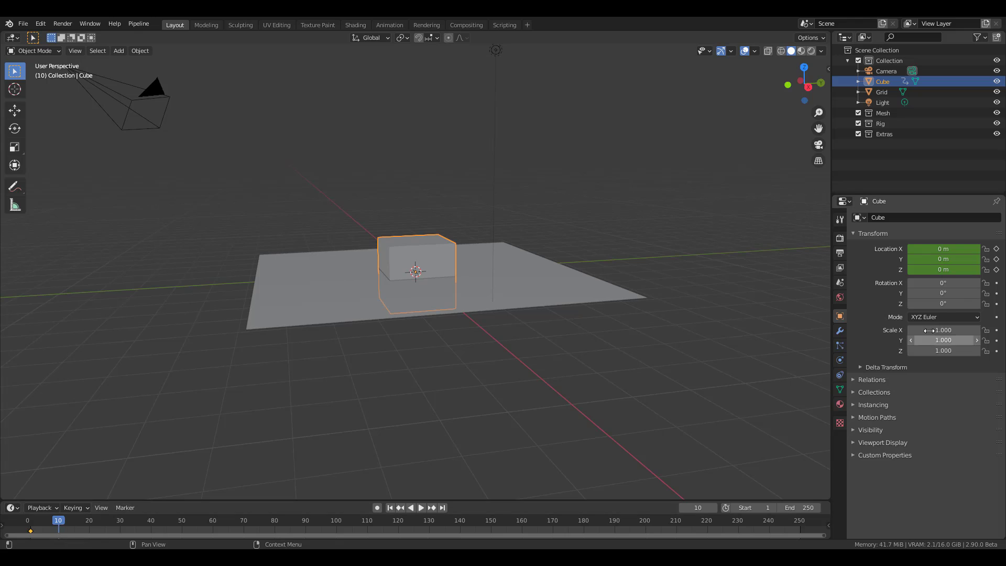
pyautogui.click(936, 270)
pyautogui.write('1')
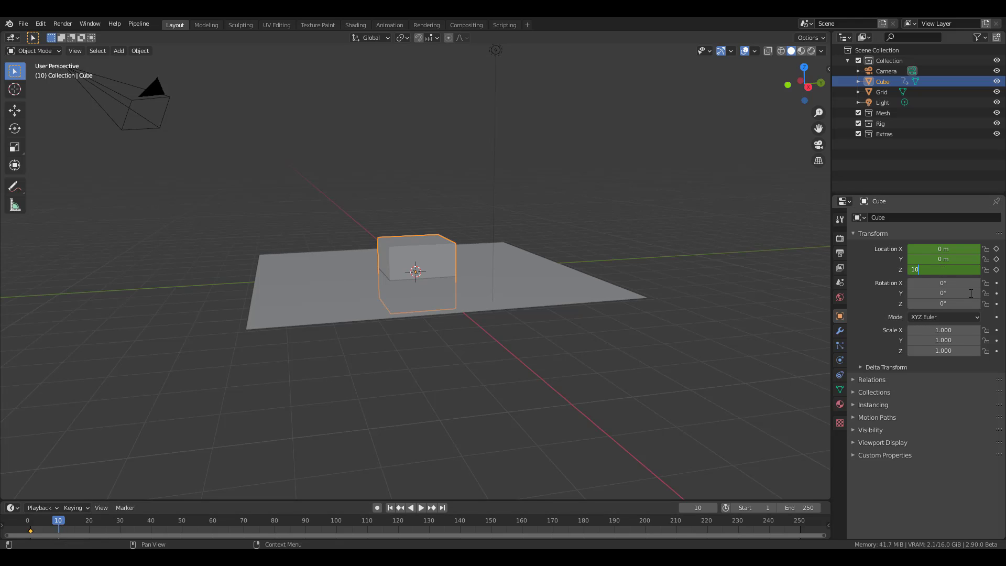
pyautogui.write('0')
pyautogui.press('Return')
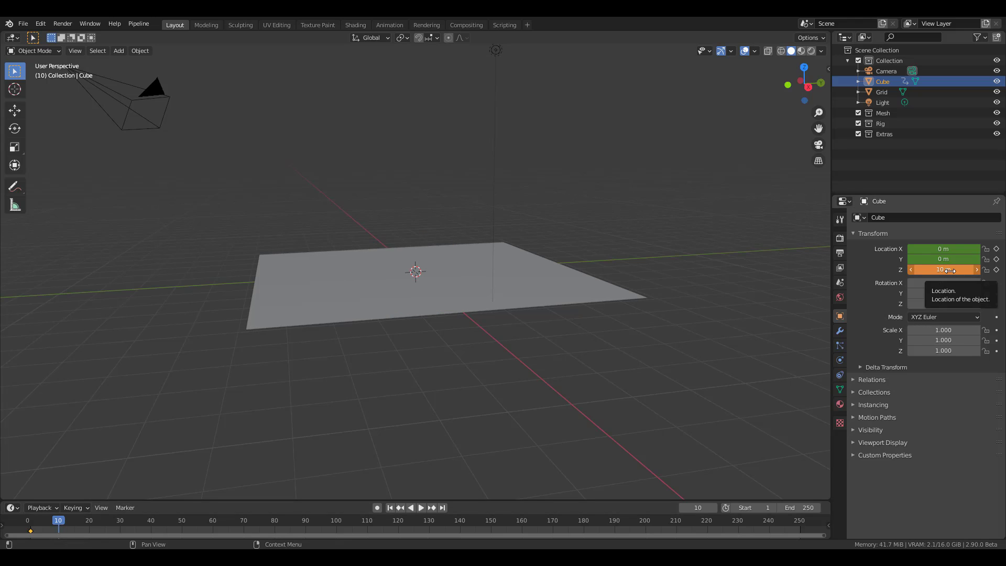
pyautogui.press('i')
# Step: On frame 20, set the cube's Z location to 0 m and keyframe its location
pyautogui.moveTo(59, 533); pyautogui.dragTo(90, 533)
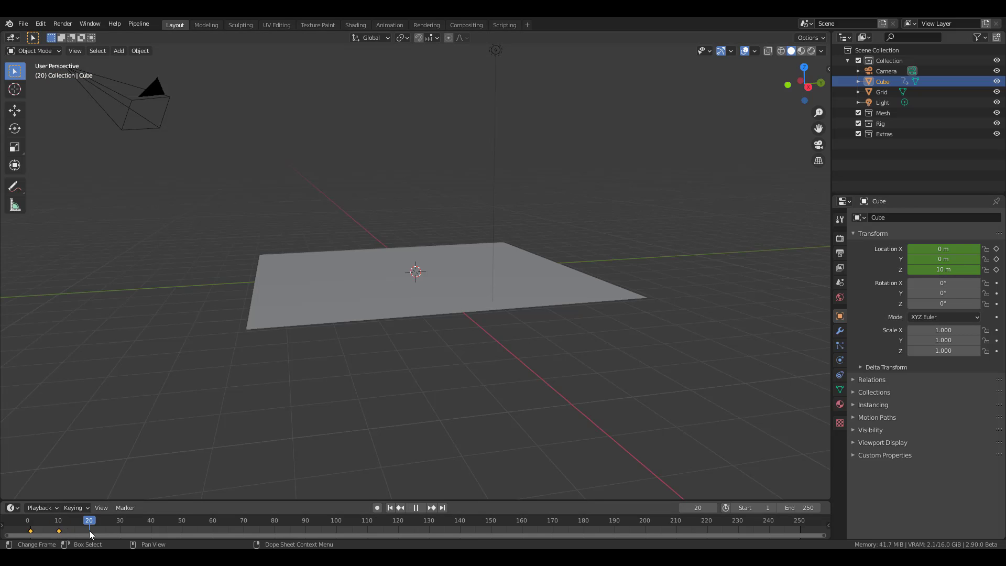
pyautogui.click(957, 271)
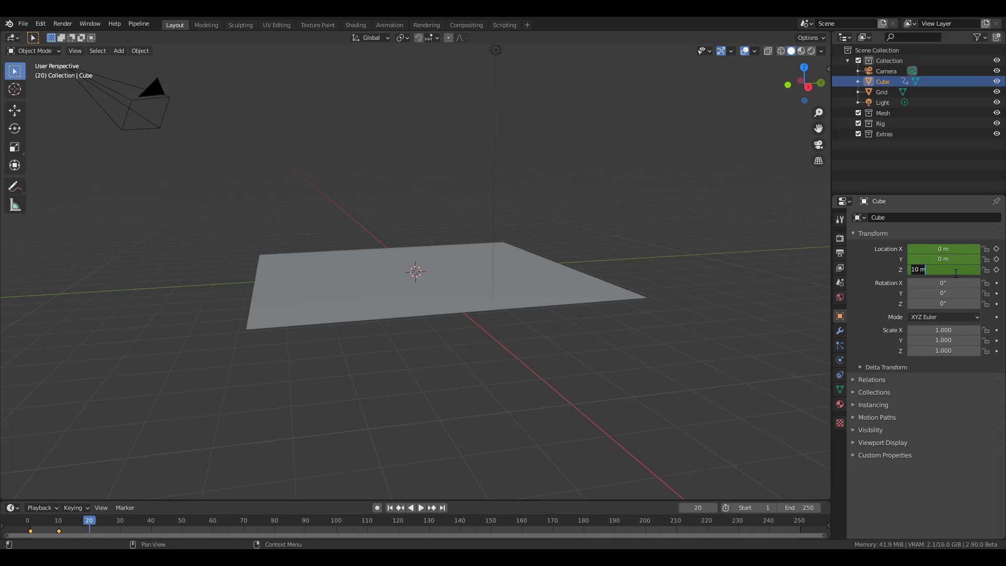
pyautogui.write('0')
pyautogui.press('Return')
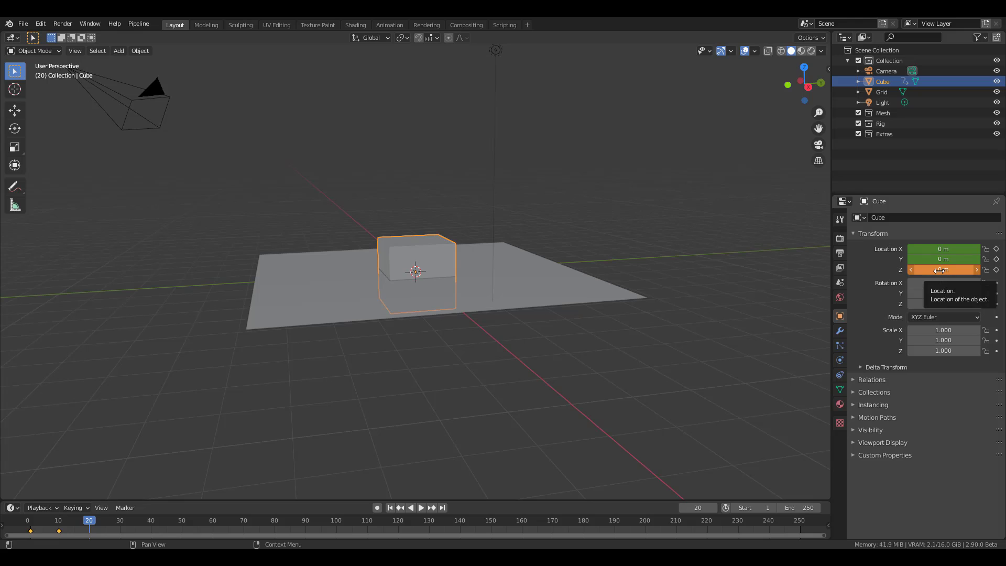
pyautogui.press('i')
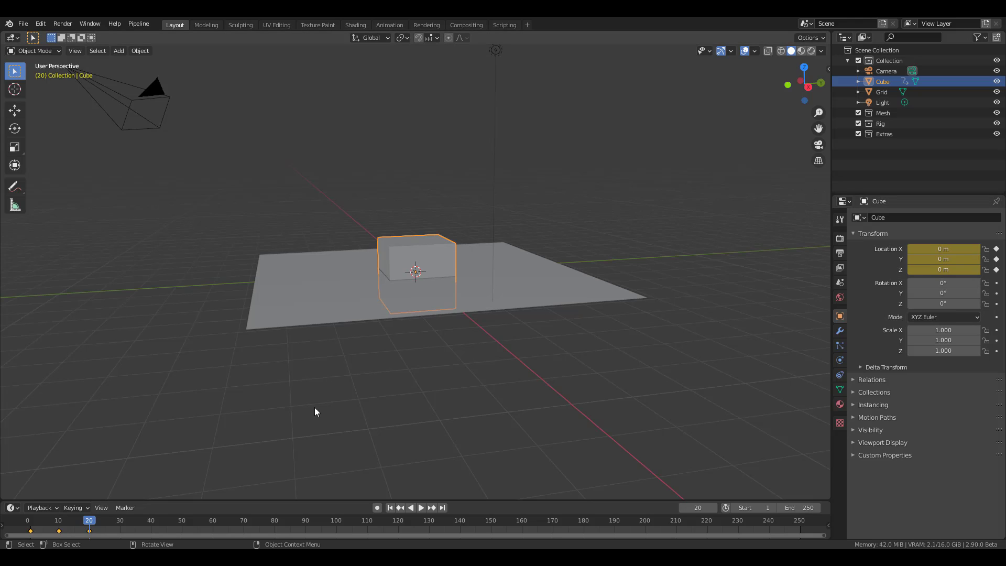
# Step: Go to frame 16, bring up the render settings and display the scene in Rendered viewport shading
pyautogui.moveTo(95, 526)
pyautogui.mouseDown()
pyautogui.moveTo(62, 525)
pyautogui.moveTo(77, 526)
pyautogui.mouseUp()
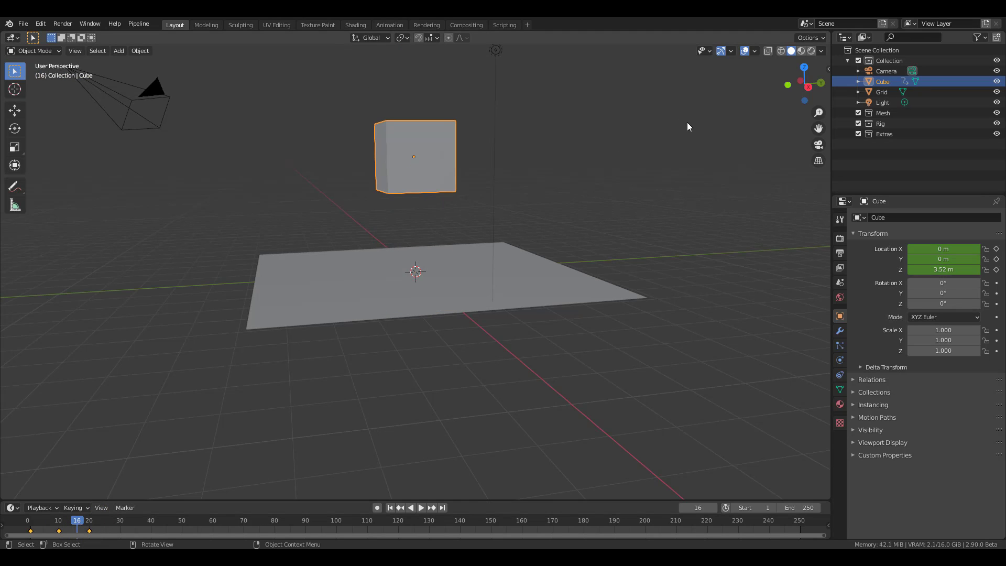
pyautogui.click(840, 238)
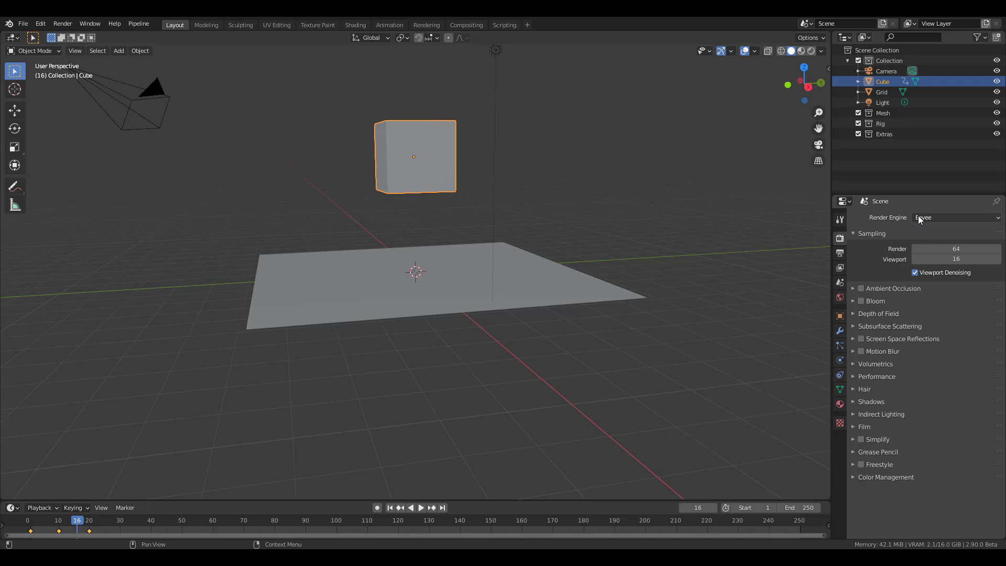
pyautogui.click(811, 50)
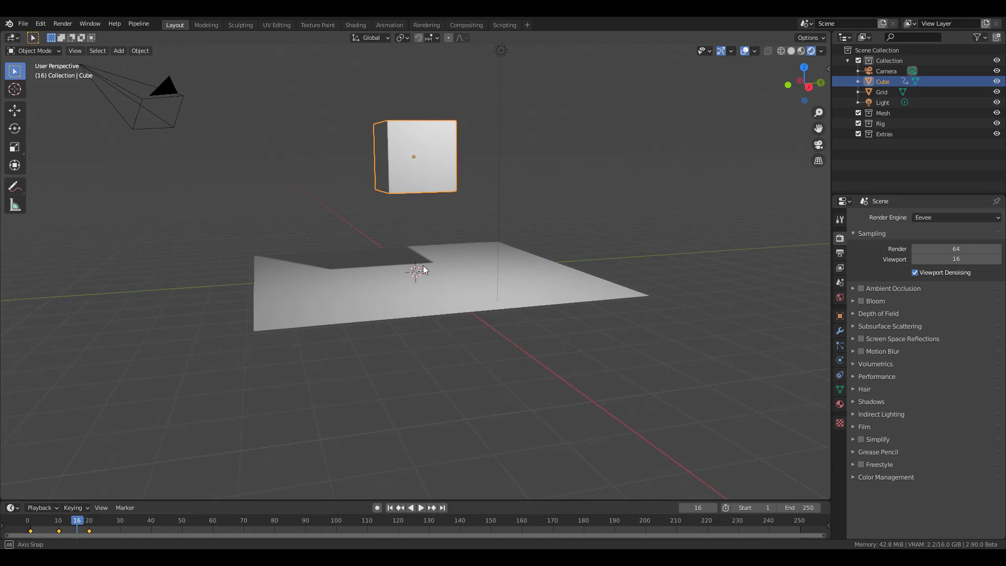
pyautogui.moveTo(423, 265)
pyautogui.mouseDown(button='middle')
pyautogui.moveTo(424, 247)
pyautogui.moveTo(478, 306)
pyautogui.moveTo(454, 355)
pyautogui.moveTo(438, 333)
pyautogui.moveTo(427, 367)
pyautogui.moveTo(444, 371)
pyautogui.mouseUp(button='middle')
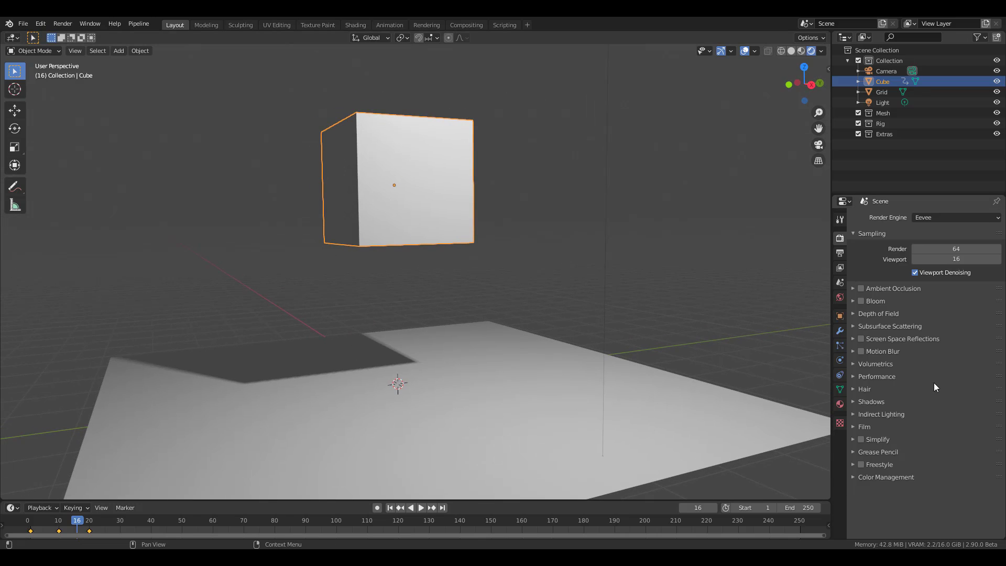
# Step: Enable Motion Blur for Eevee and render the current frame as an image
pyautogui.click(861, 351)
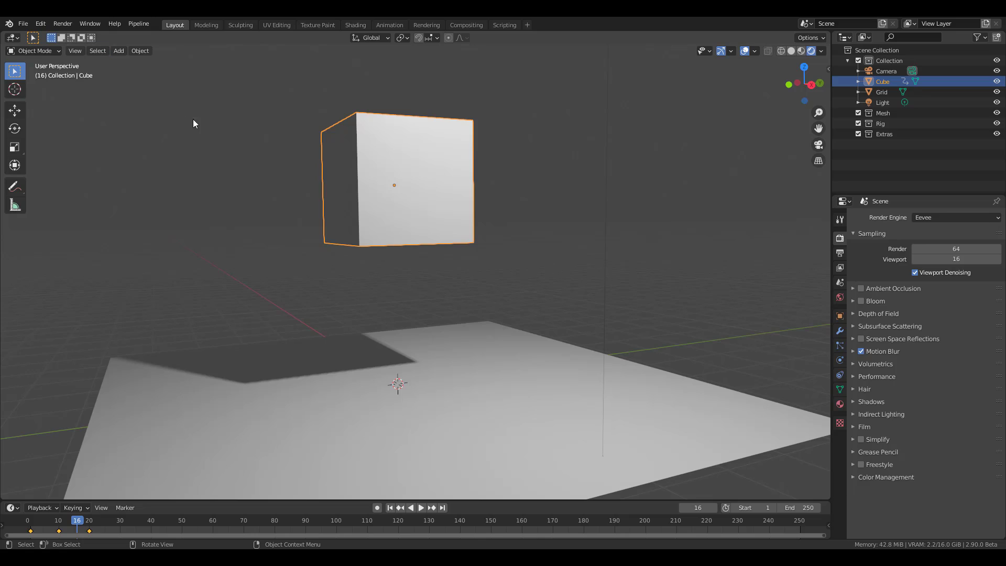
pyautogui.click(62, 23)
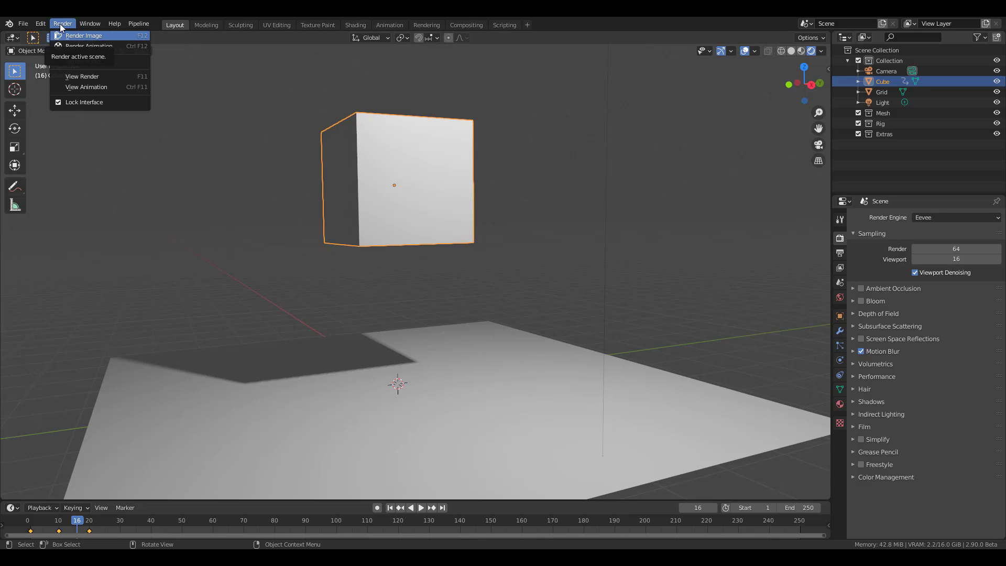
pyautogui.click(70, 36)
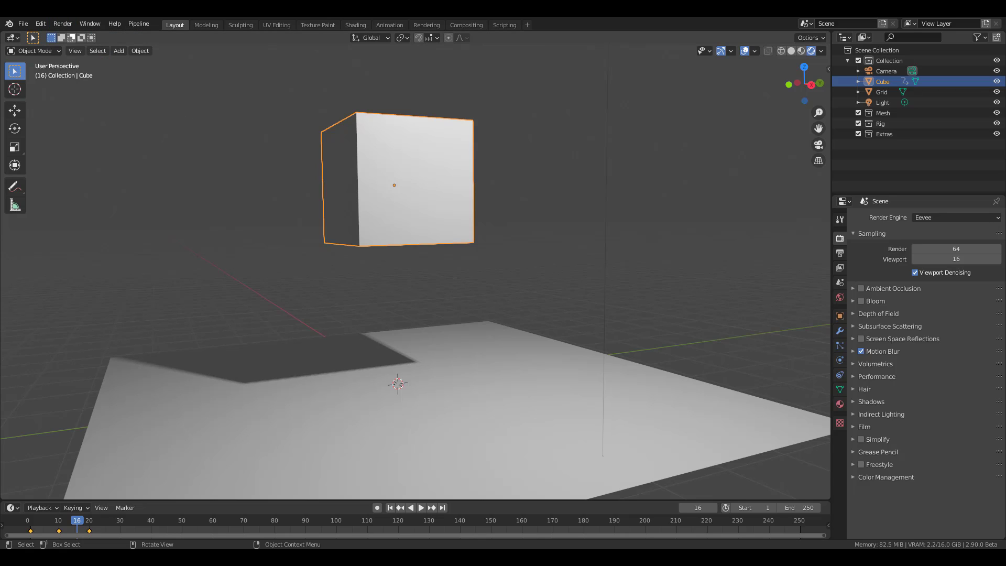
# Step: Look through the camera, lock Camera to View and reframe the shot so the airborne cube is in view
pyautogui.click(550, 228)
pyautogui.moveTo(549, 226); pyautogui.dragTo(550, 225, button='middle')
pyautogui.press('KP_0')
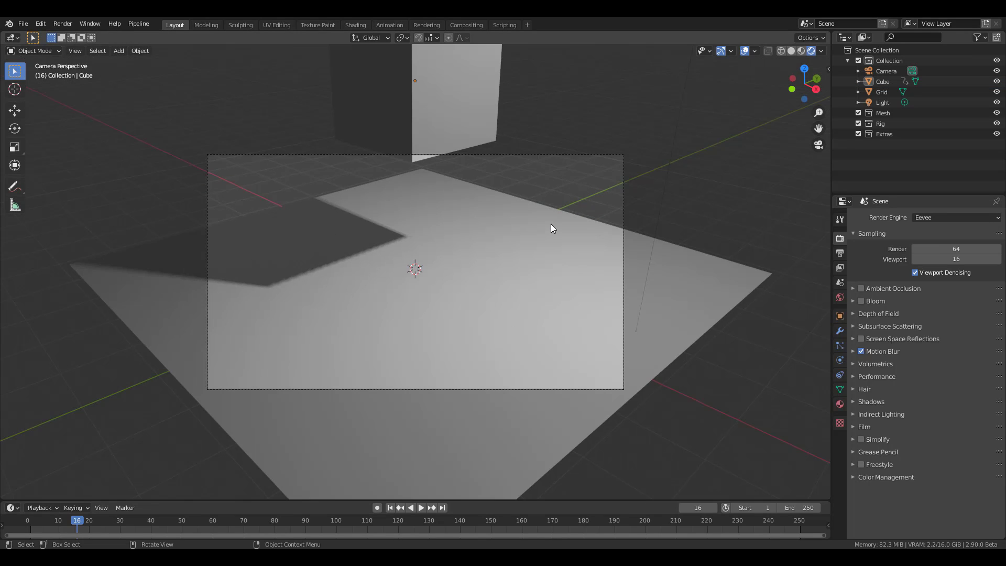
pyautogui.press('Home')
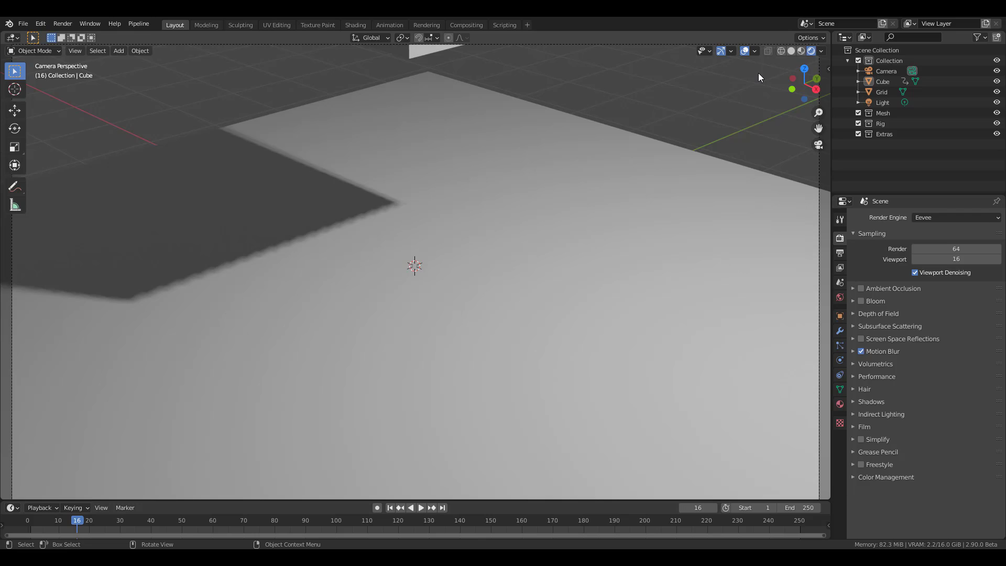
pyautogui.press('n')
pyautogui.click(825, 108)
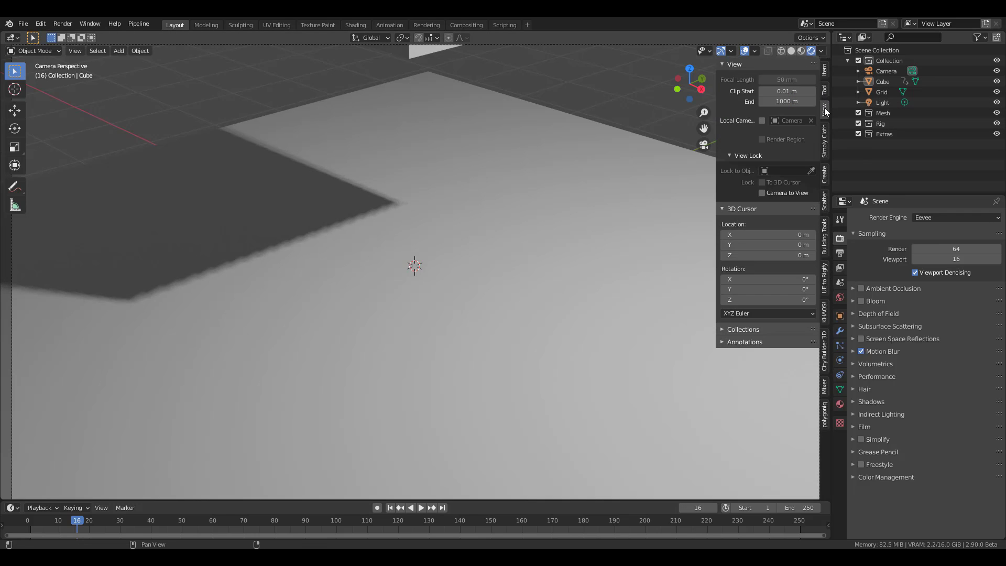
pyautogui.scroll(-5, 489, 175)
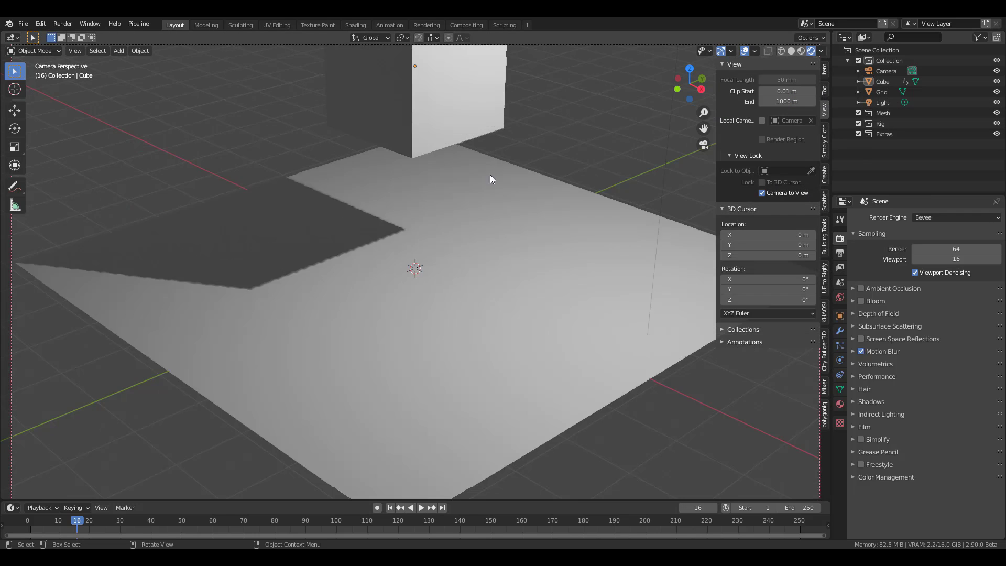
pyautogui.moveTo(429, 165); pyautogui.dragTo(475, 239, button='middle')
pyautogui.scroll(2, 446, 216)
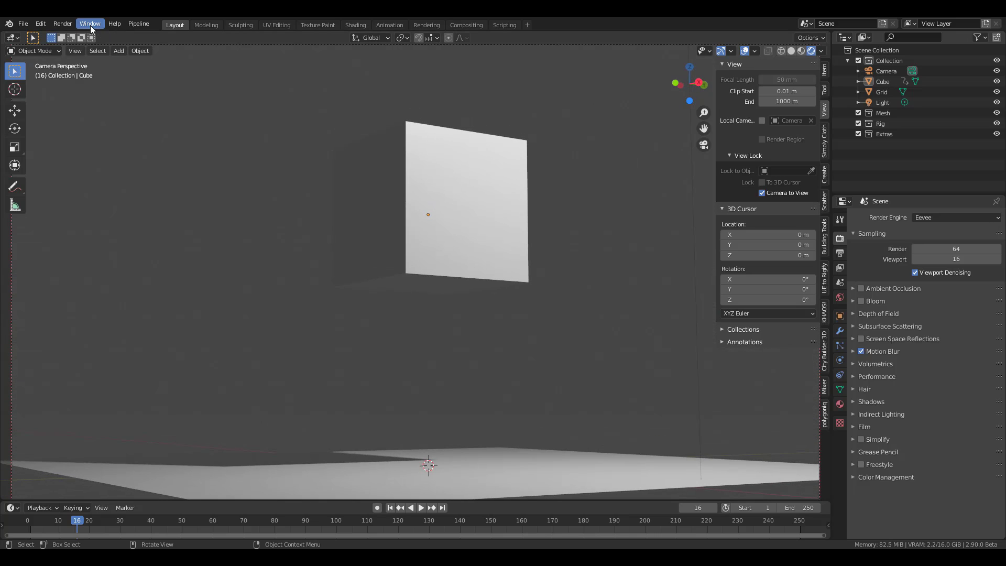
# Step: Render frame 16 from the reframed camera, inspect the cube's motion blur and render the frame again
pyautogui.click(63, 23)
pyautogui.click(109, 46)
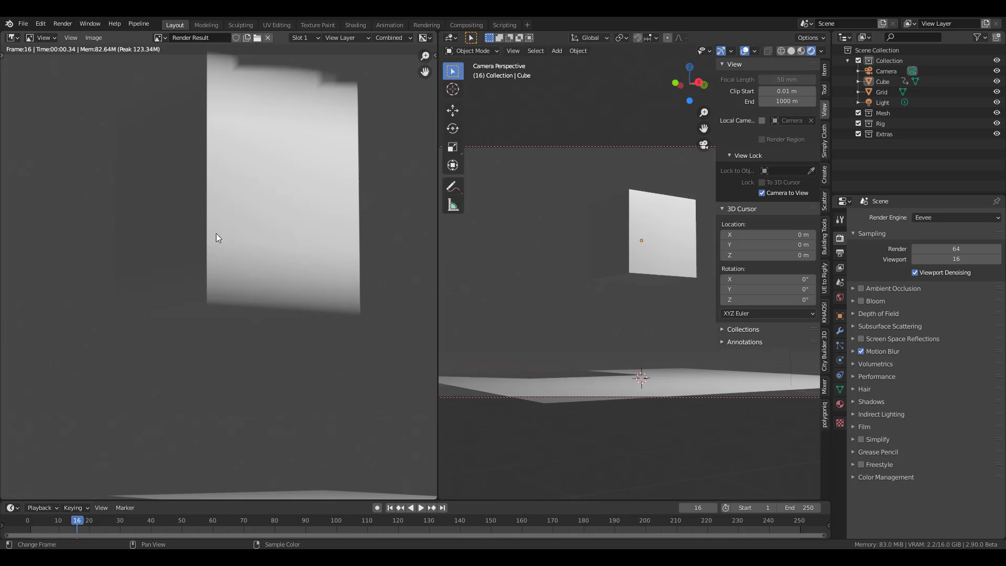
pyautogui.scroll(-2, 216, 271)
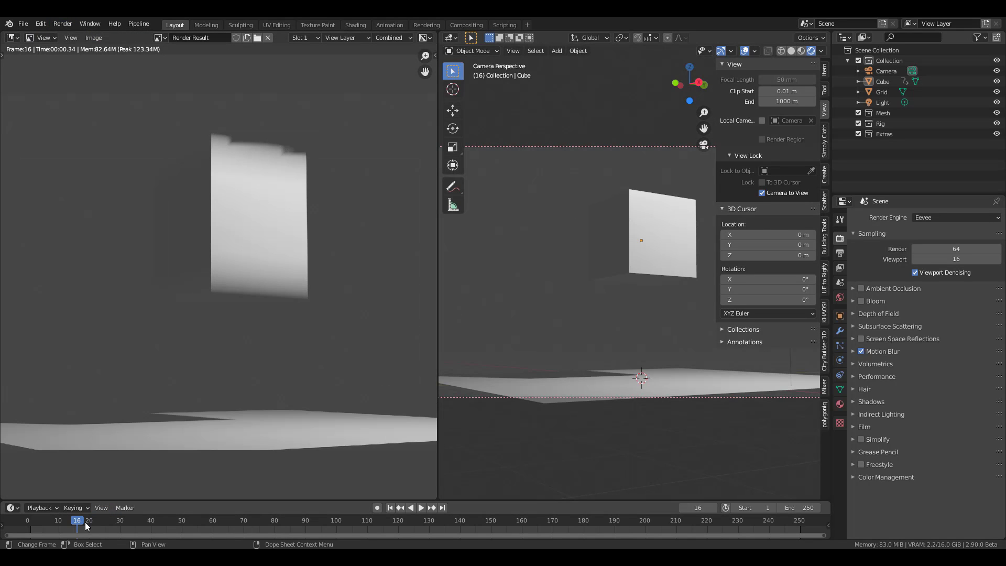
pyautogui.press('space')
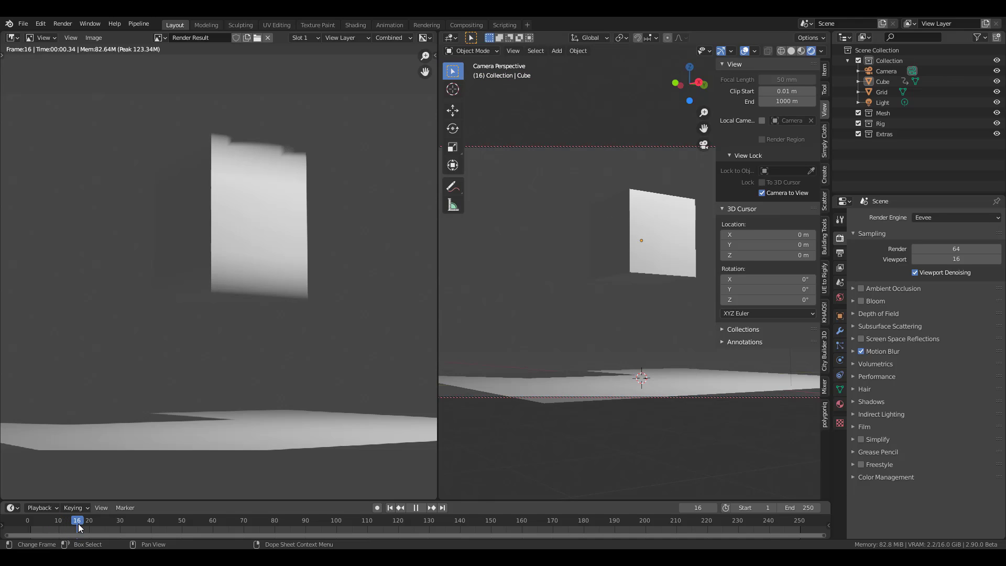
pyautogui.press('space')
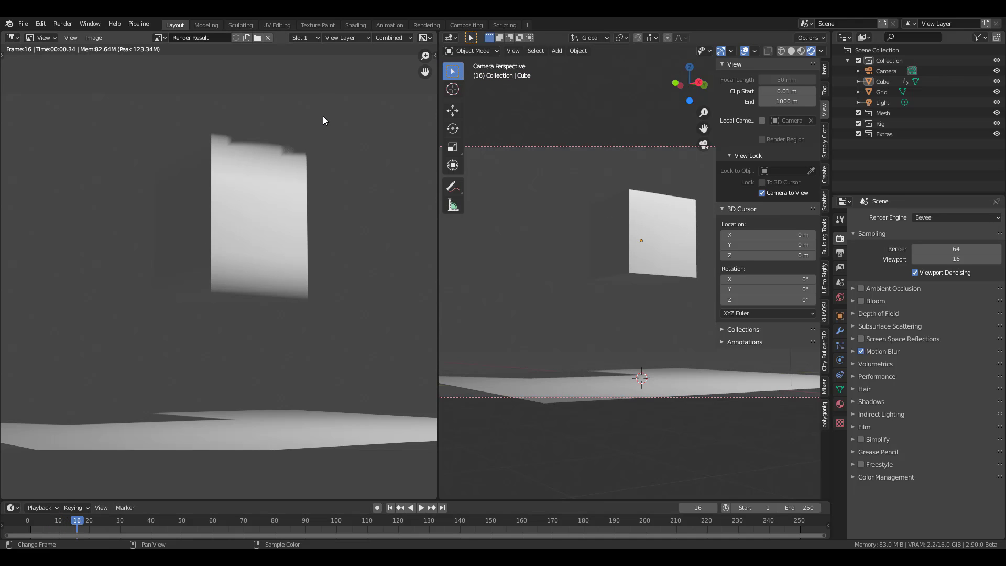
pyautogui.press('F12')
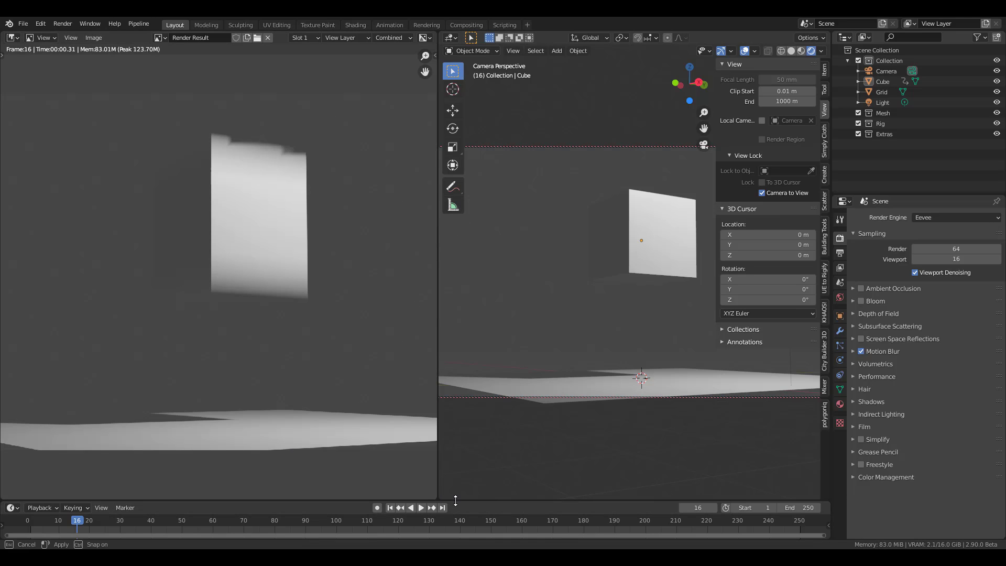
# Step: Enlarge the timeline area and turn it into a Shader Editor showing the World's Background and World Output nodes
pyautogui.moveTo(455, 502); pyautogui.dragTo(455, 359)
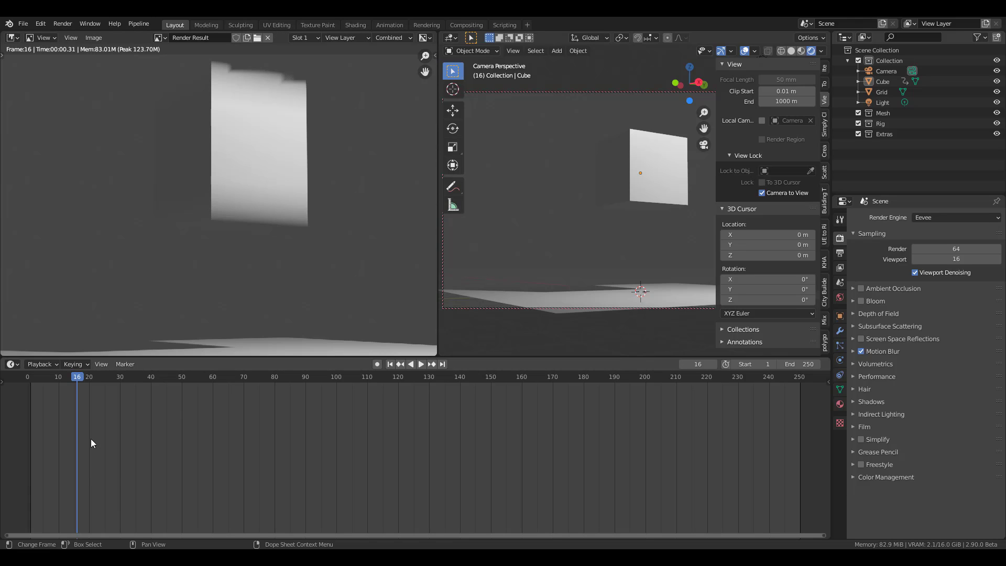
pyautogui.click(13, 364)
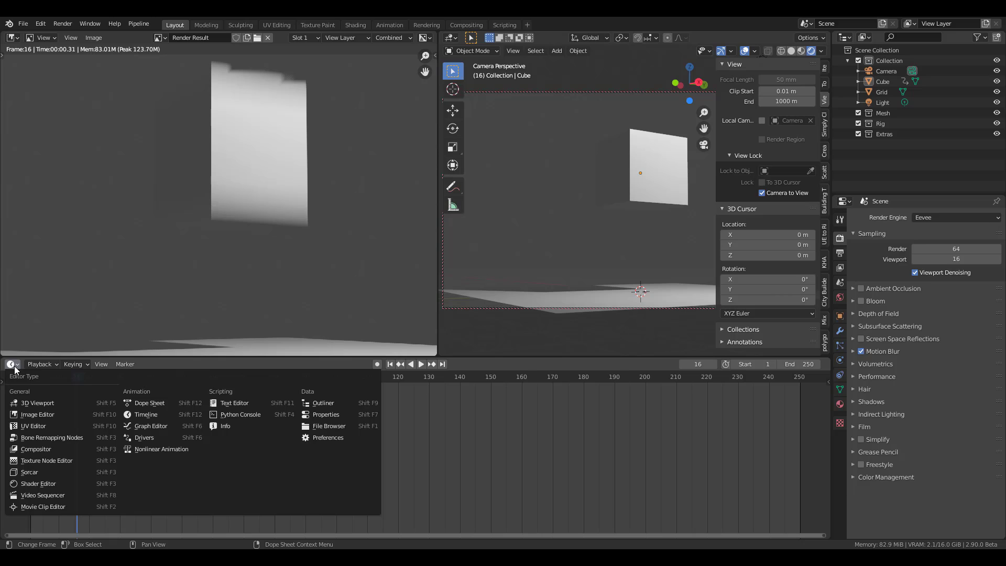
pyautogui.click(49, 486)
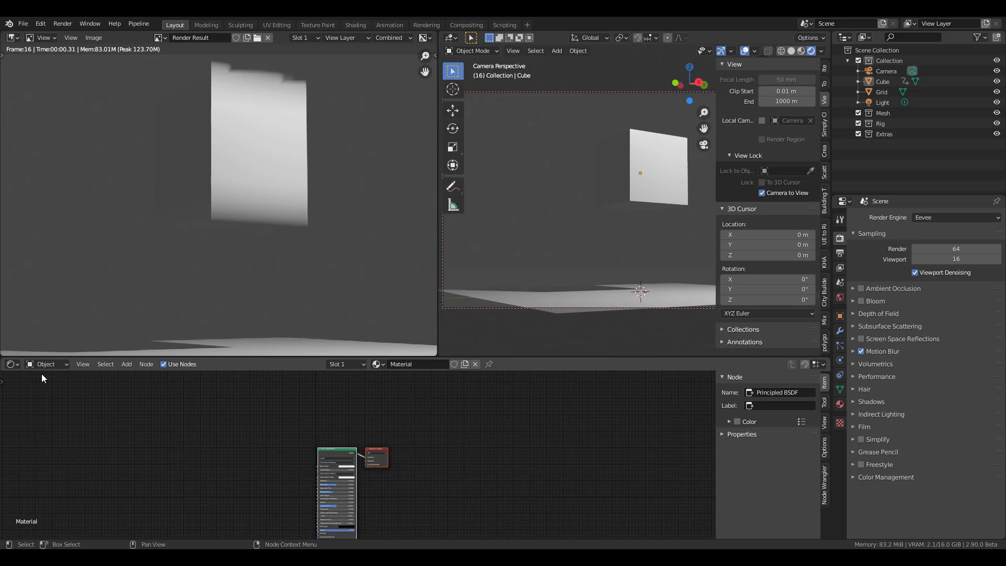
pyautogui.click(59, 365)
pyautogui.click(76, 386)
pyautogui.moveTo(264, 457); pyautogui.dragTo(490, 436, button='middle')
pyautogui.scroll(1, 578, 420)
pyautogui.scroll(6, 579, 425)
pyautogui.moveTo(573, 447); pyautogui.dragTo(330, 492, button='middle')
pyautogui.scroll(5, 382, 471)
pyautogui.moveTo(397, 476); pyautogui.dragTo(368, 449, button='middle')
pyautogui.scroll(3, 393, 465)
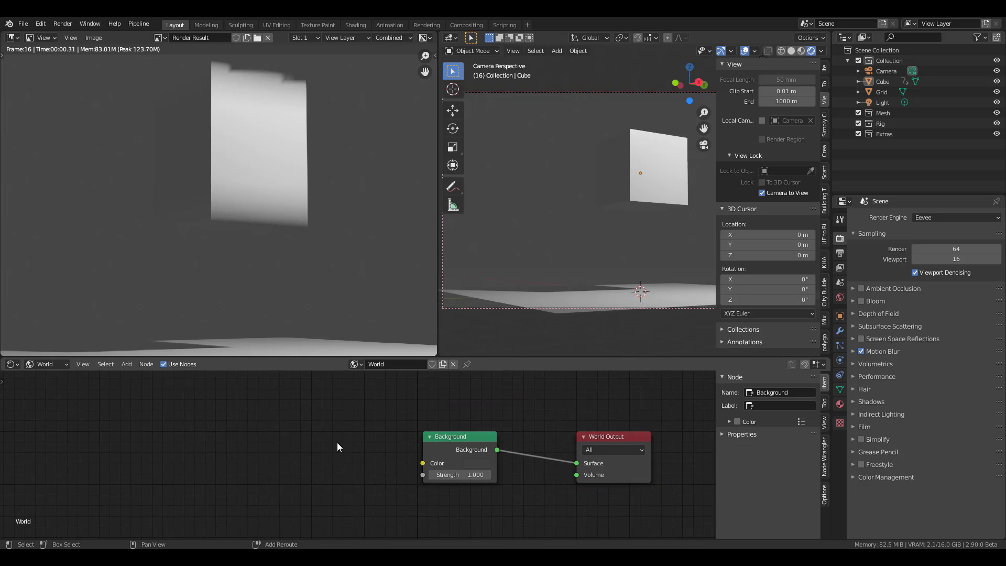
# Step: Add a Sky Texture node to the World node tree beside the Background node
pyautogui.hotkey('shift', 'a')
pyautogui.moveTo(334, 442)
pyautogui.click(313, 428)
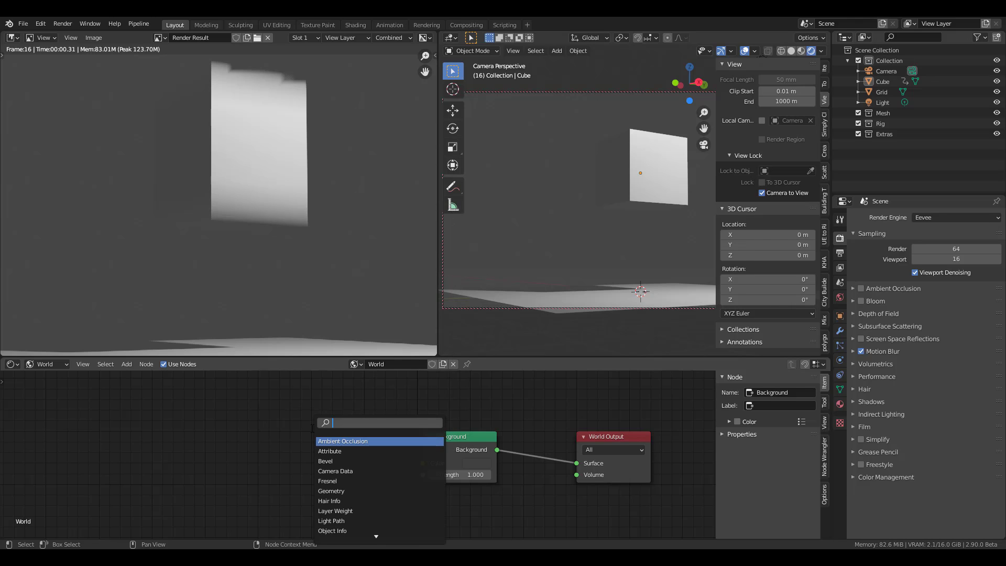
pyautogui.write('sky')
pyautogui.press('Return')
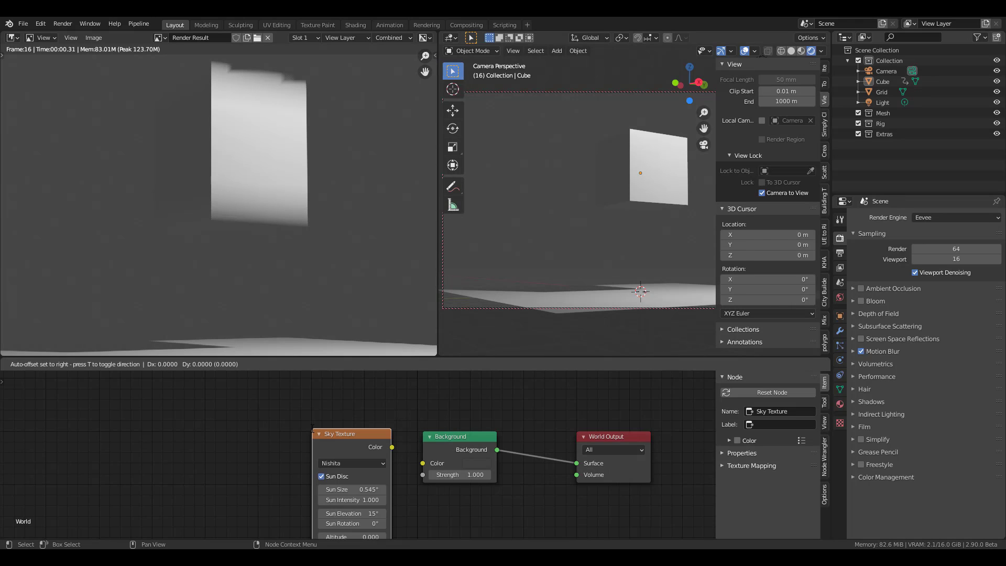
pyautogui.click(313, 429)
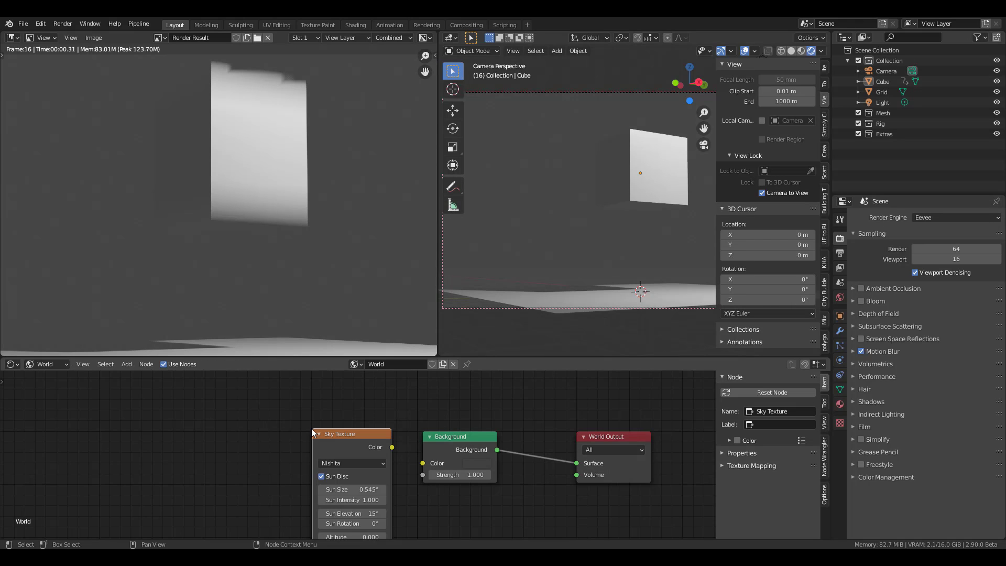
# Step: Feed the Sky Texture, set to Preetham, into the Background node's Color and render the current frame as an image
pyautogui.click(367, 463)
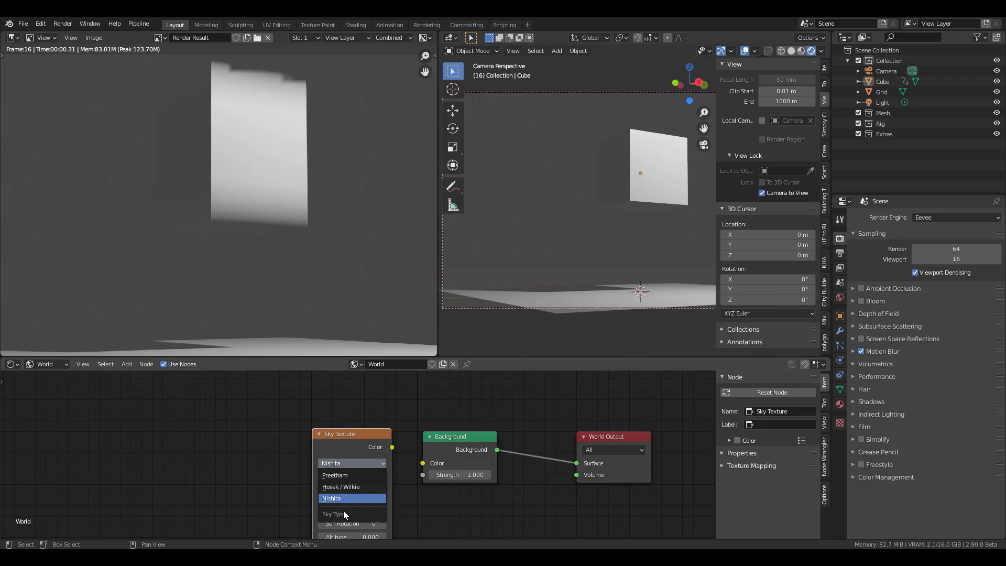
pyautogui.click(340, 475)
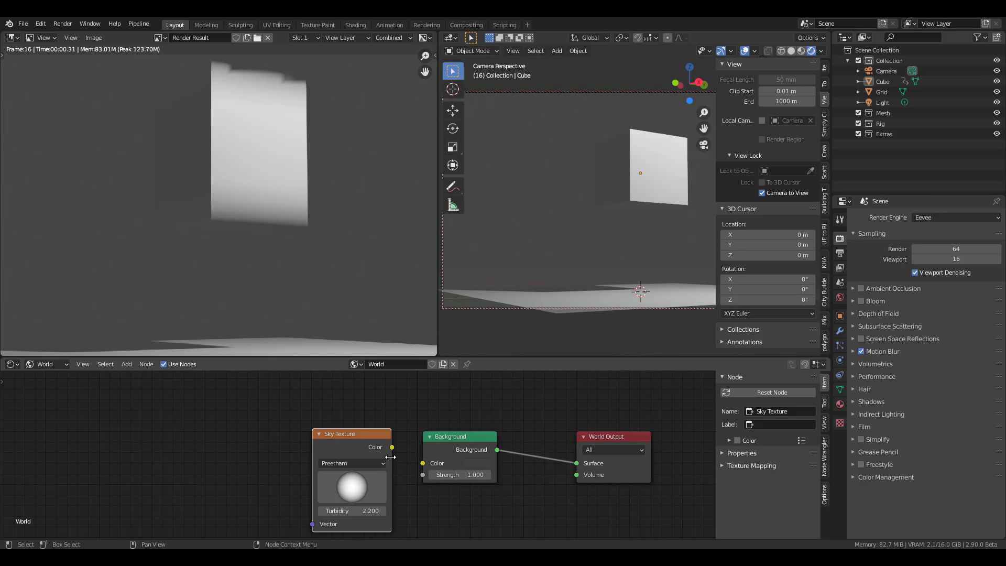
pyautogui.moveTo(392, 446); pyautogui.dragTo(422, 463)
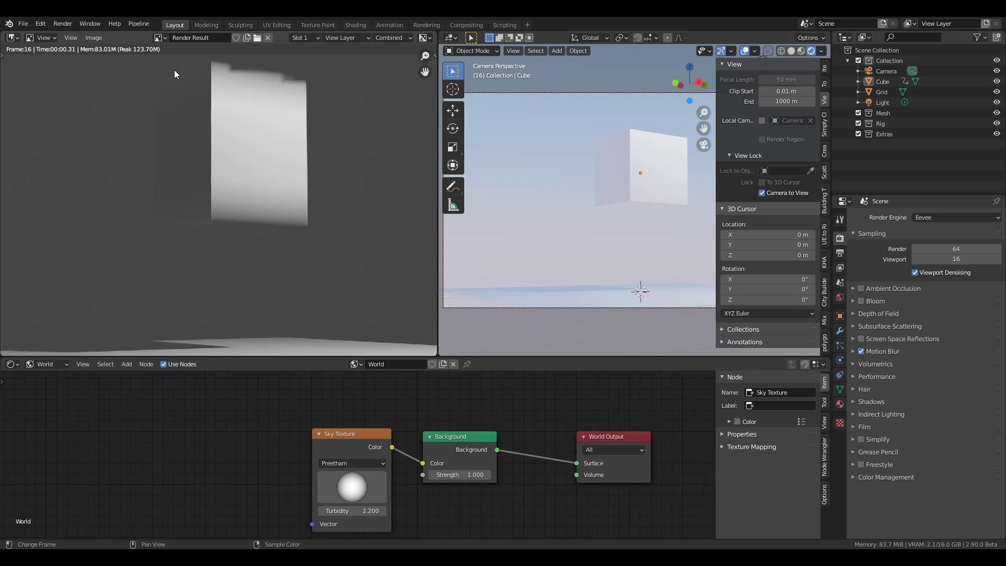
pyautogui.click(68, 23)
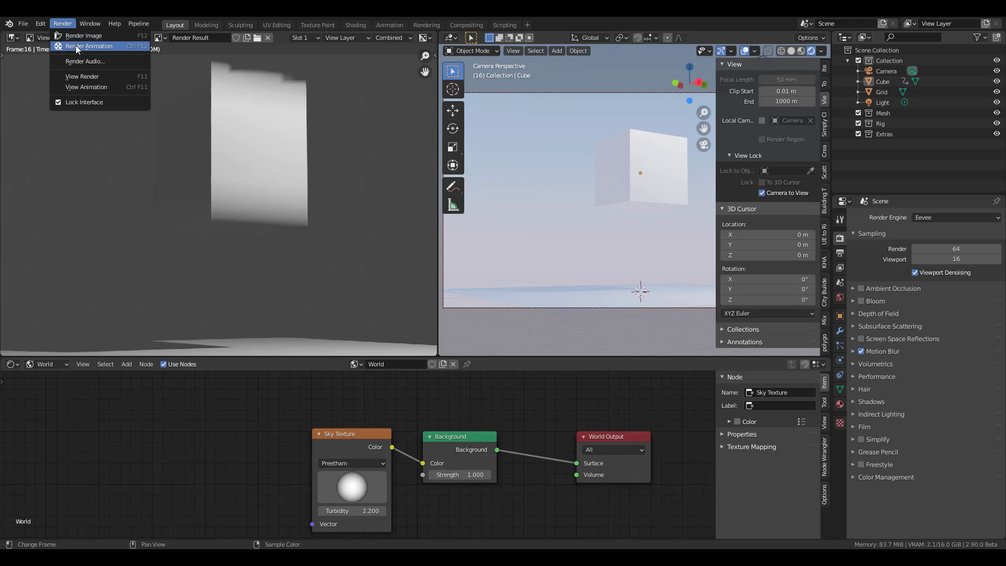
pyautogui.click(74, 36)
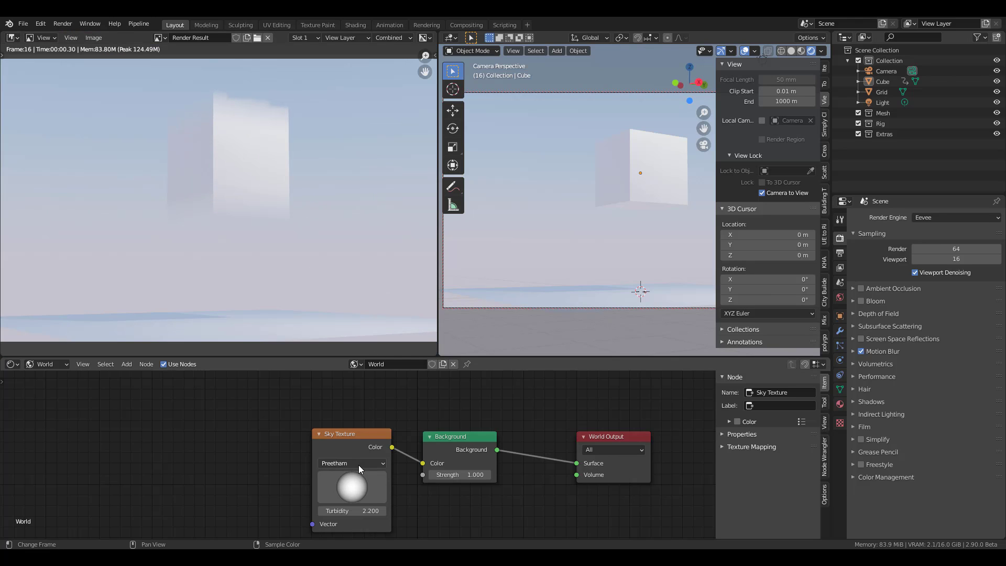
# Step: Try the Hosek / Wilkie sky type, return to Preetham and slightly adjust the Sky Texture's sun direction
pyautogui.click(352, 464)
pyautogui.click(350, 486)
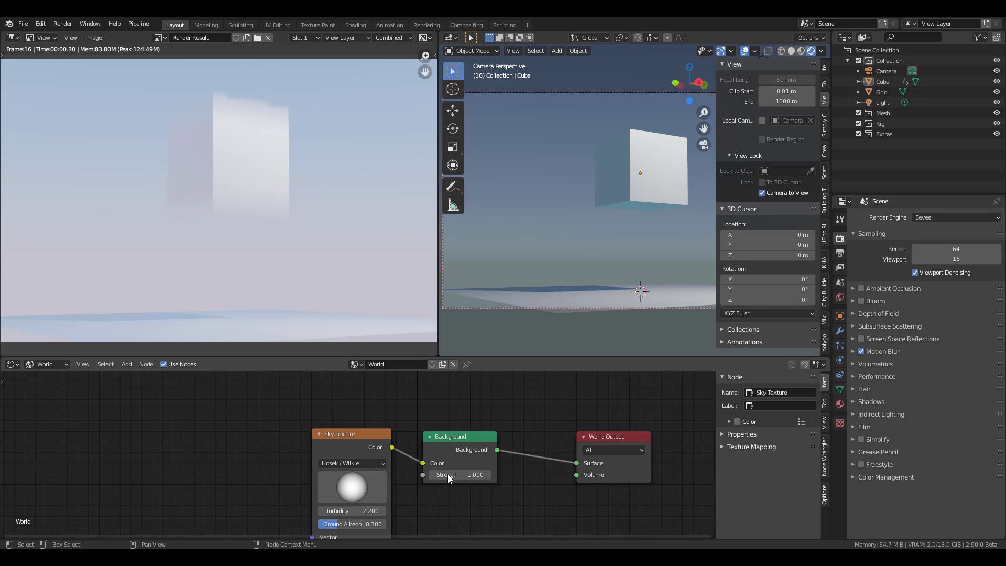
pyautogui.click(352, 463)
pyautogui.click(350, 473)
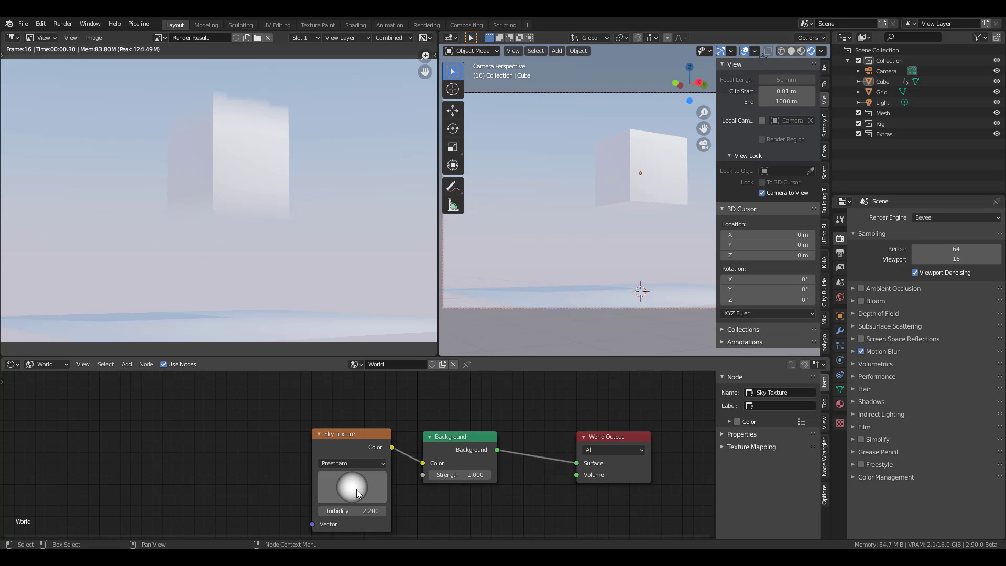
pyautogui.moveTo(357, 489)
pyautogui.mouseDown()
pyautogui.moveTo(337, 482)
pyautogui.moveTo(379, 488)
pyautogui.moveTo(364, 465)
pyautogui.moveTo(381, 504)
pyautogui.moveTo(346, 490)
pyautogui.moveTo(396, 527)
pyautogui.moveTo(383, 507)
pyautogui.moveTo(290, 504)
pyautogui.moveTo(329, 467)
pyautogui.moveTo(357, 491)
pyautogui.mouseUp()
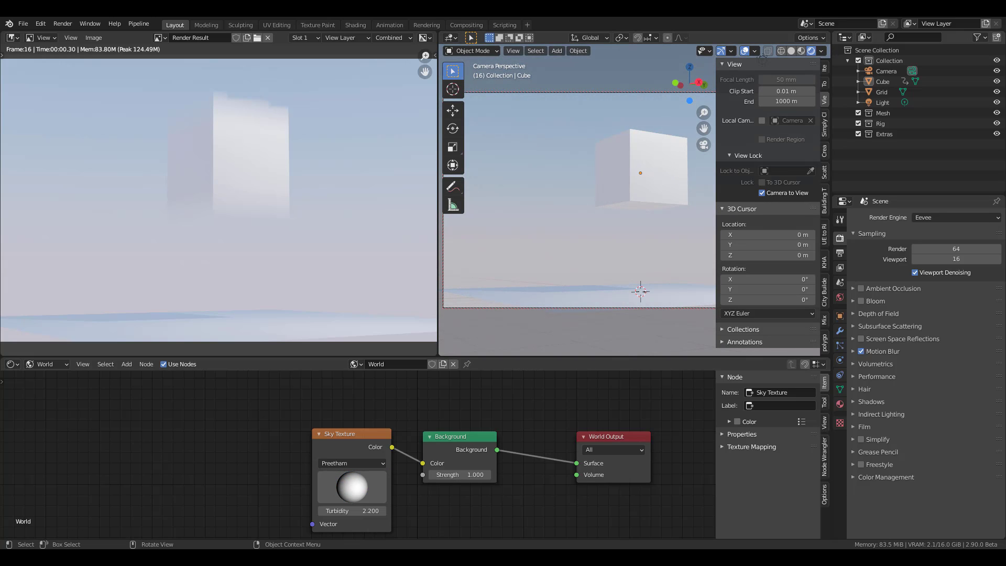
# Step: Set the Sky Texture's type to Nishita and switch the render engine to Cycles
pyautogui.click(351, 462)
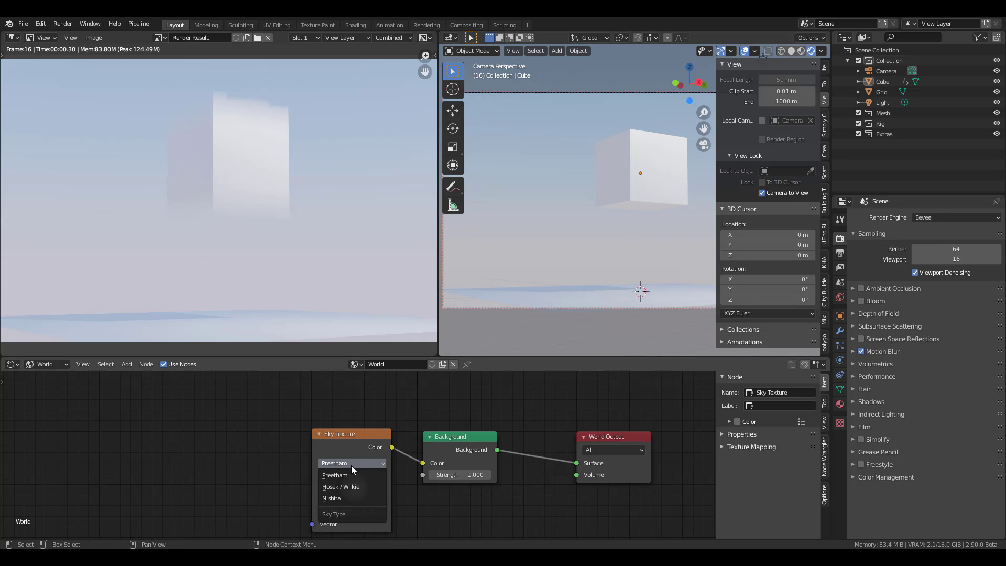
pyautogui.click(333, 499)
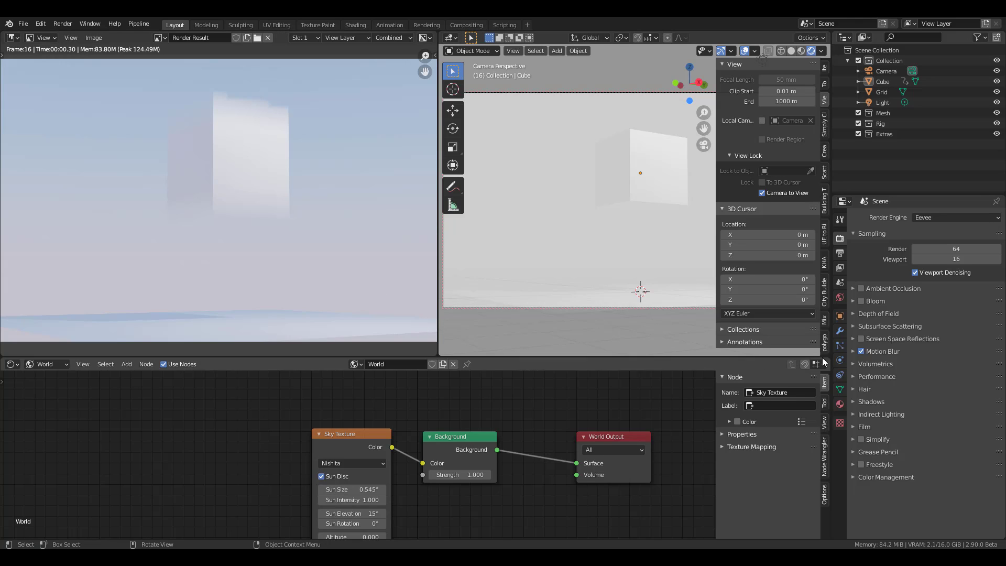
pyautogui.click(941, 216)
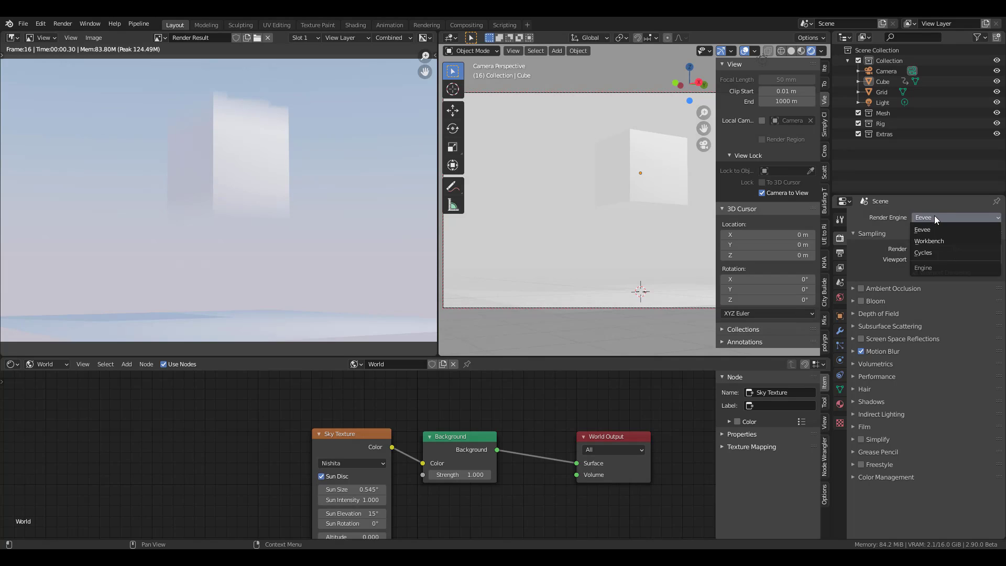
pyautogui.click(976, 252)
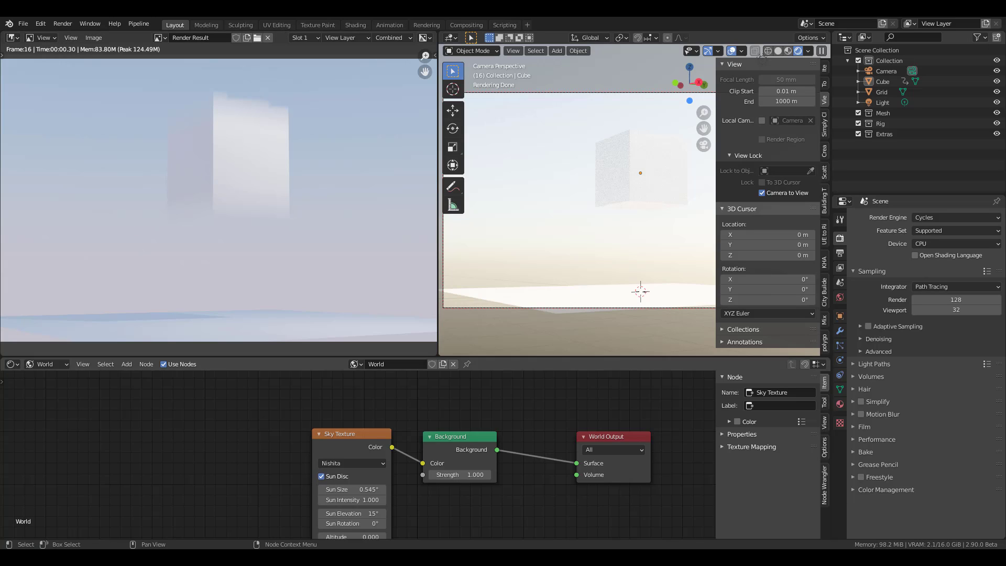
# Step: Set the Nishita sky's Air to 0.462 and Ozone to 4.769
pyautogui.moveTo(244, 469); pyautogui.dragTo(252, 401, button='middle')
pyautogui.scroll(2, 355, 455)
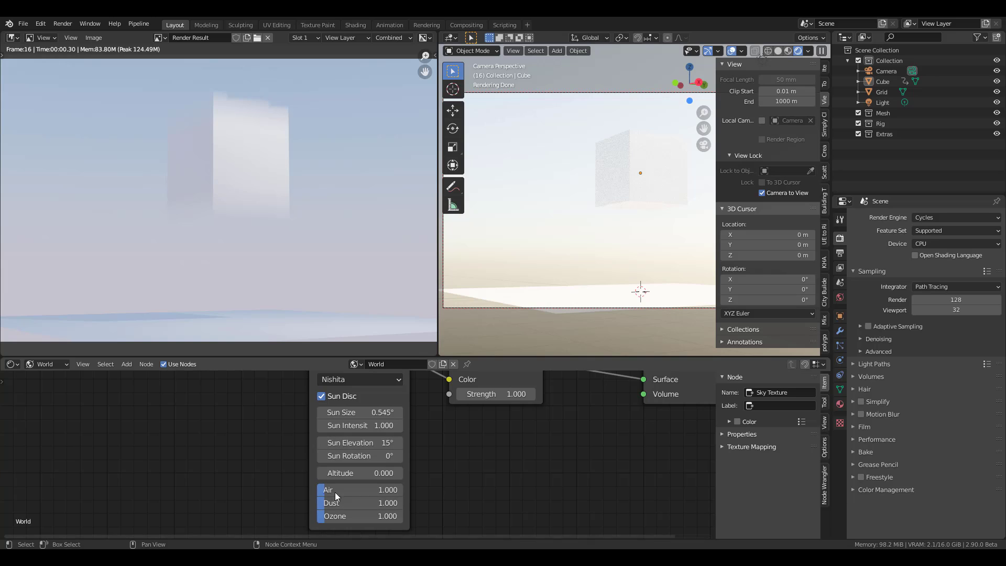
pyautogui.moveTo(335, 492); pyautogui.dragTo(356, 517)
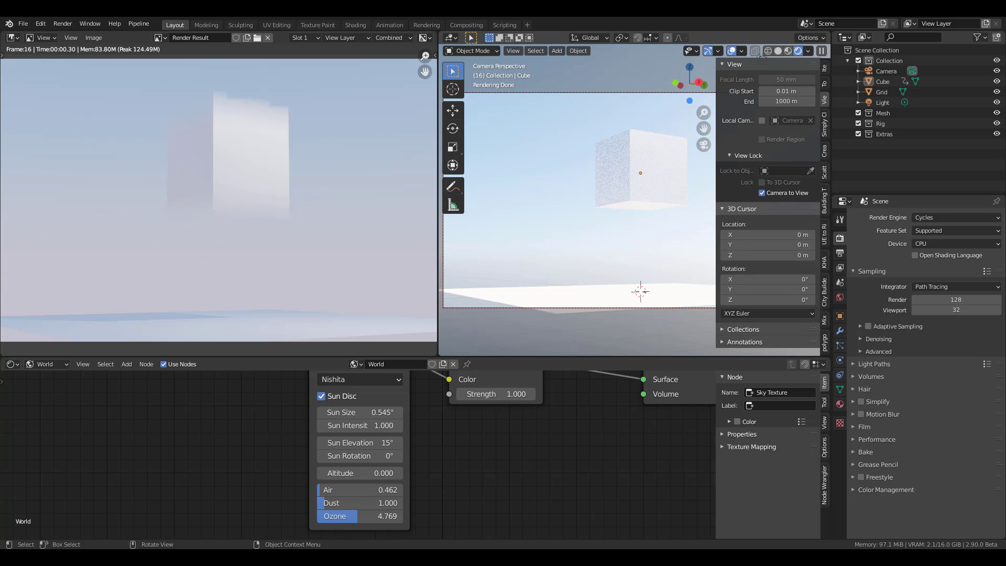
# Step: Widen the 3D viewport and reframe the locked camera on the airborne cube
pyautogui.moveTo(441, 244); pyautogui.dragTo(193, 243)
pyautogui.scroll(-3, 561, 184)
pyautogui.moveTo(561, 184)
pyautogui.mouseDown(button='middle')
pyautogui.moveTo(559, 209)
pyautogui.moveTo(560, 178)
pyautogui.mouseUp(button='middle')
pyautogui.scroll(3, 561, 207)
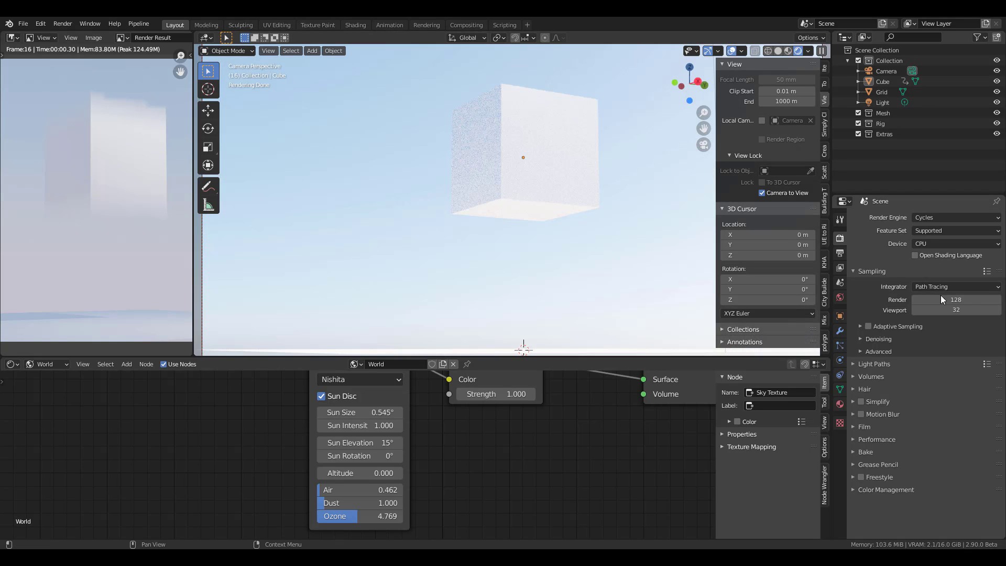
# Step: Set the Cycles device to GPU Compute and enable viewport denoising with the OptiX denoiser
pyautogui.click(927, 243)
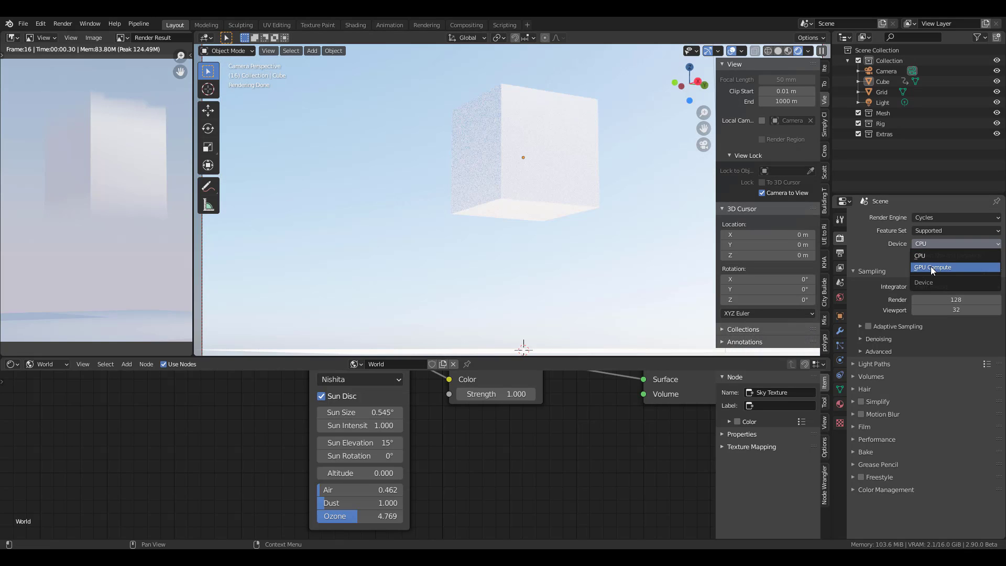
pyautogui.click(930, 268)
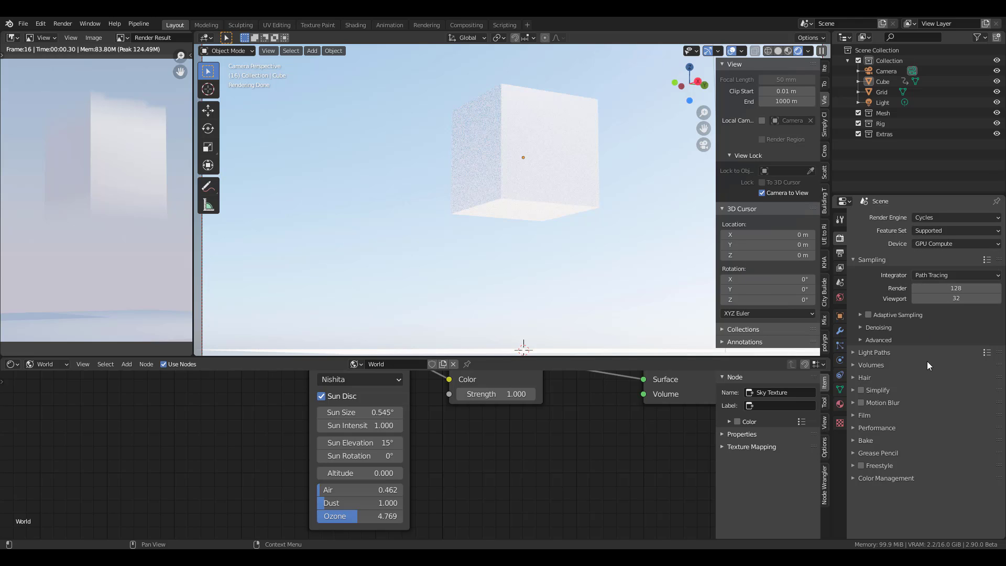
pyautogui.click(869, 328)
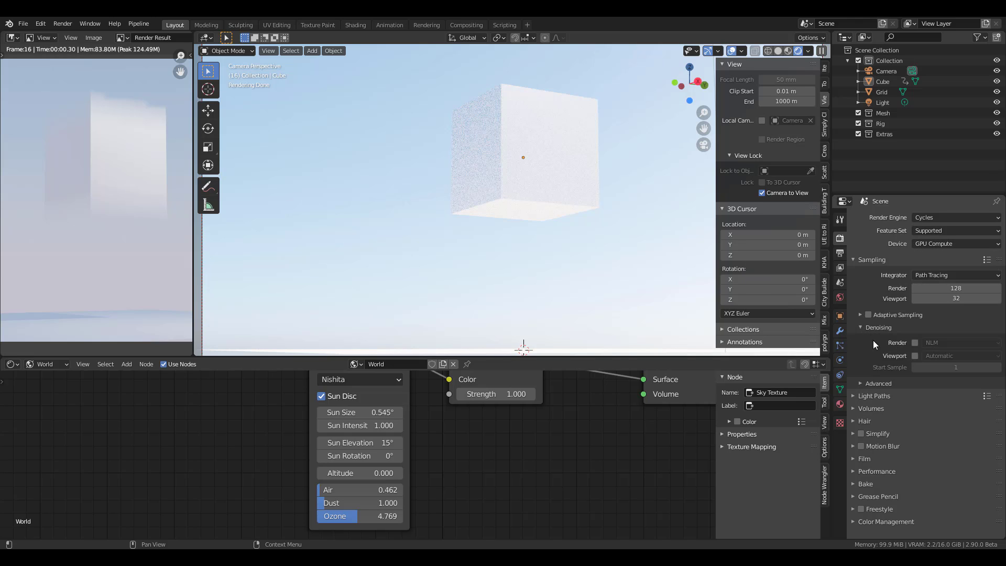
pyautogui.click(901, 355)
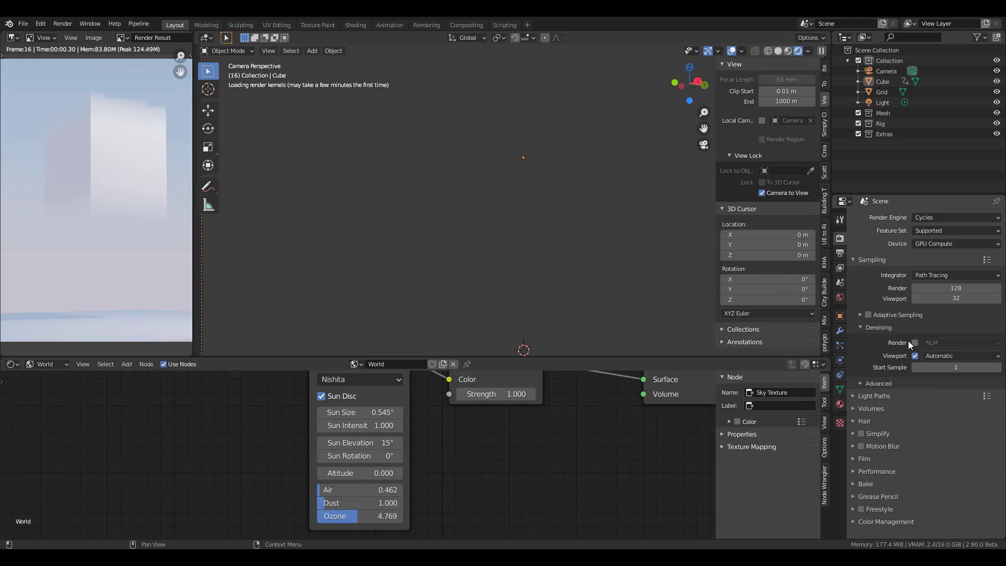
pyautogui.click(936, 356)
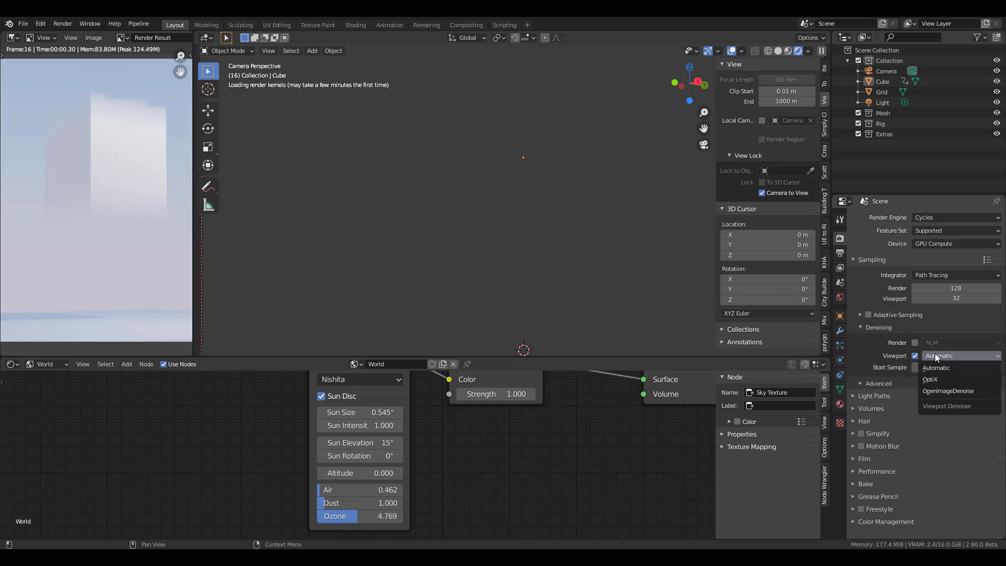
pyautogui.click(931, 379)
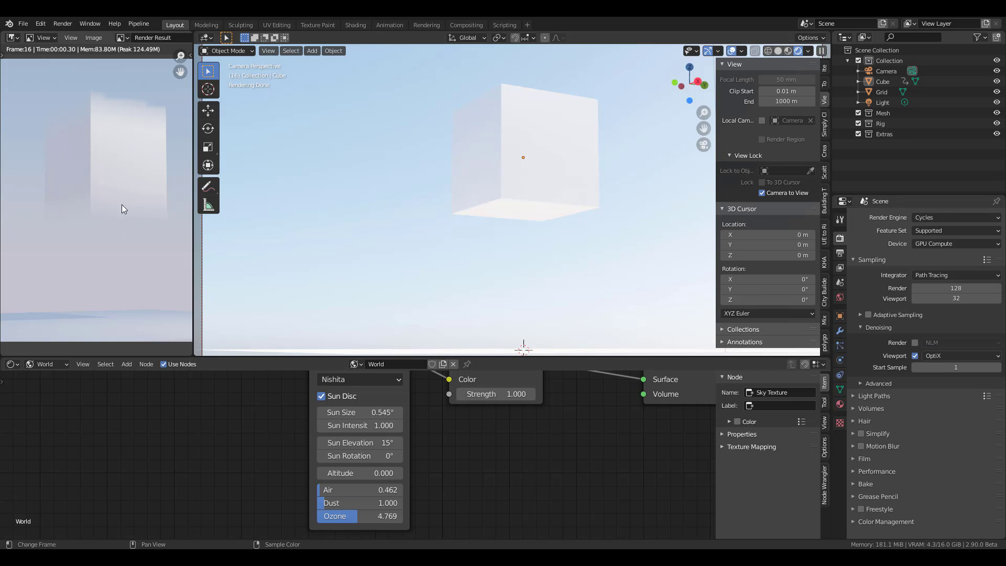
# Step: Compare the CUDA, OptiX and OpenCL render devices in the System preferences, then choose OptiX and close the preferences
pyautogui.click(40, 23)
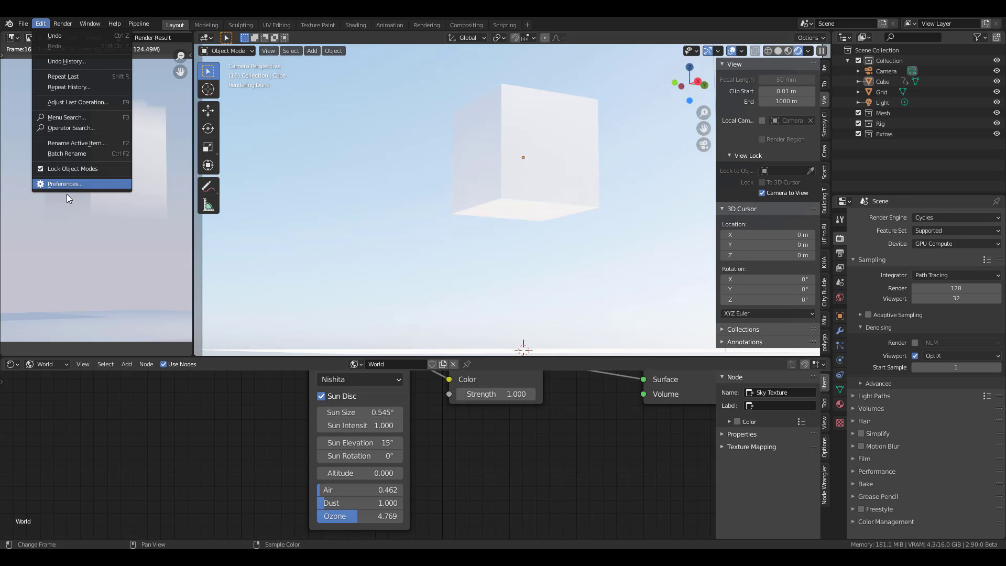
pyautogui.click(61, 181)
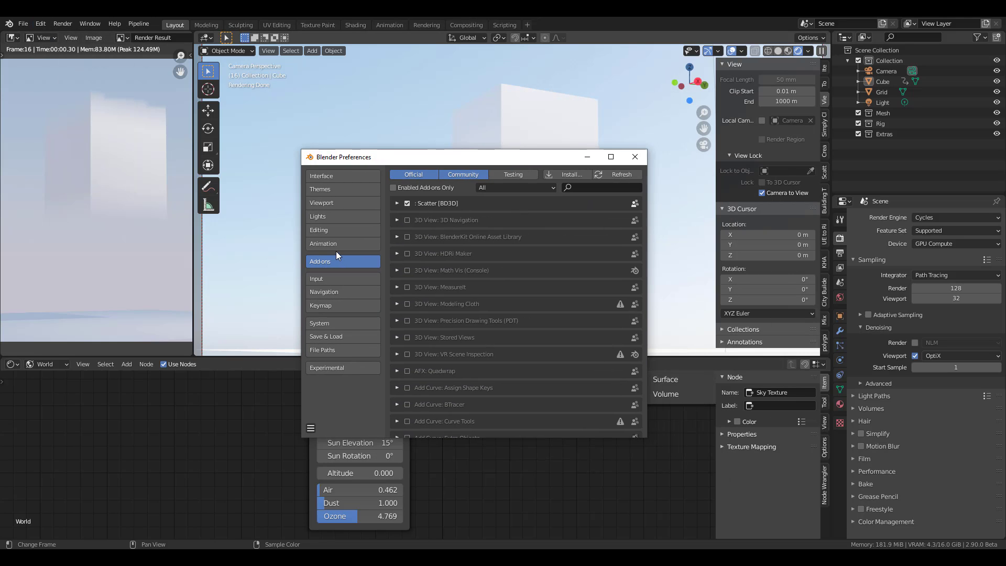
pyautogui.click(334, 325)
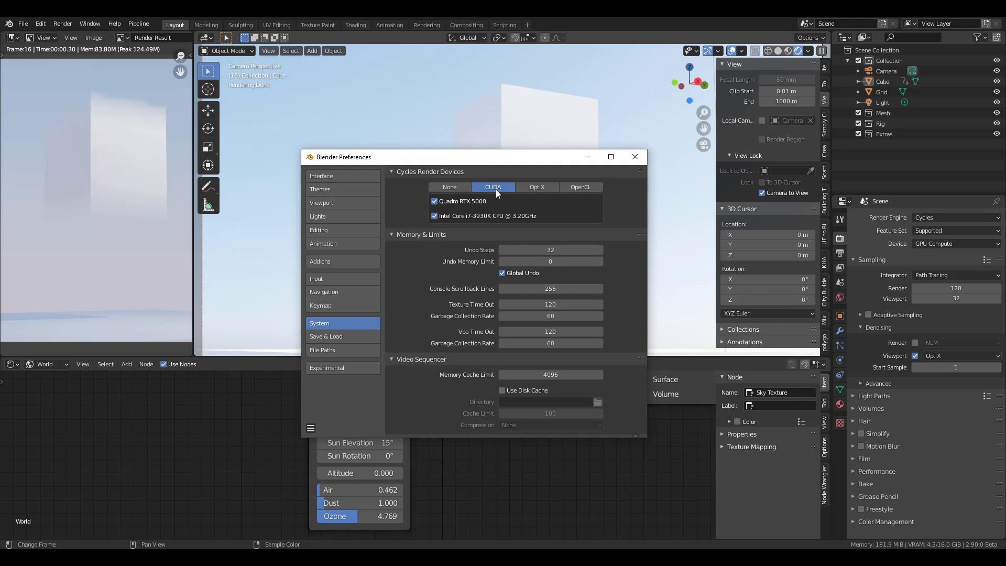
pyautogui.click(529, 187)
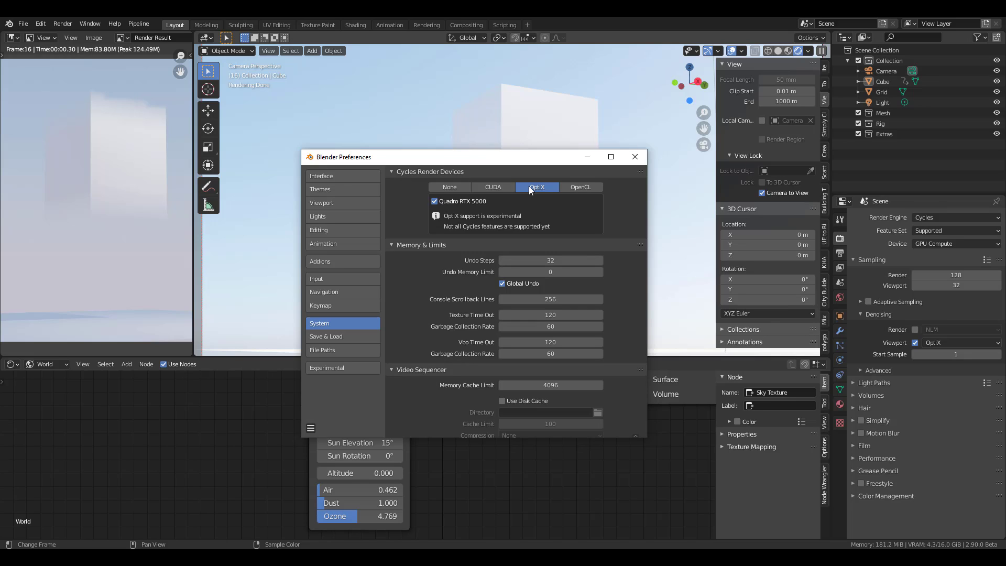
pyautogui.click(495, 190)
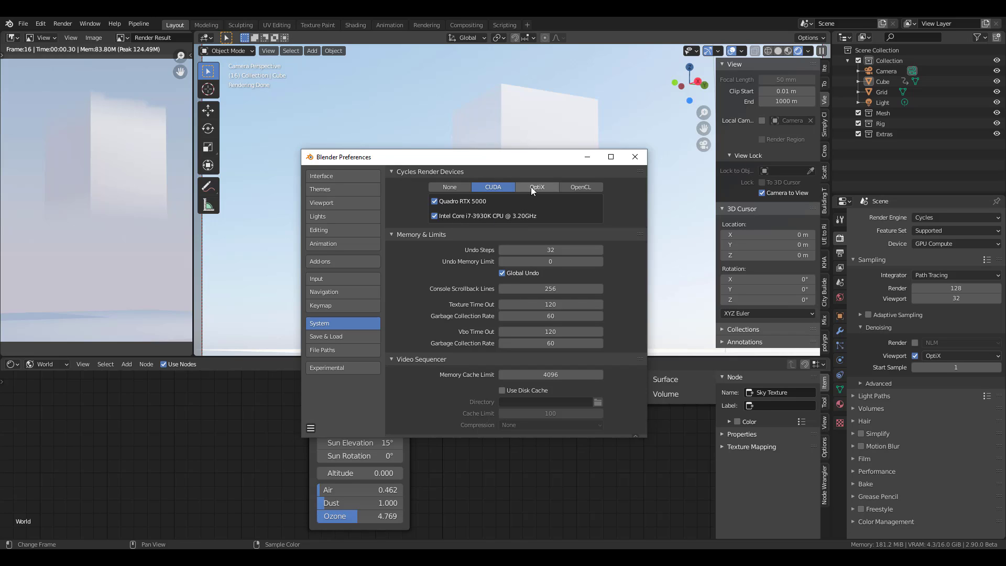
pyautogui.click(582, 187)
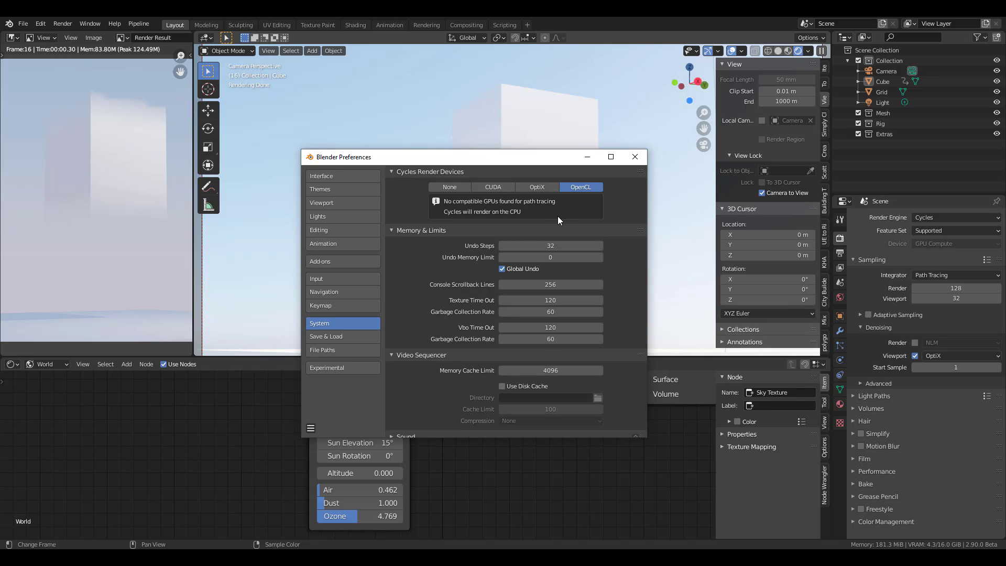
pyautogui.click(493, 188)
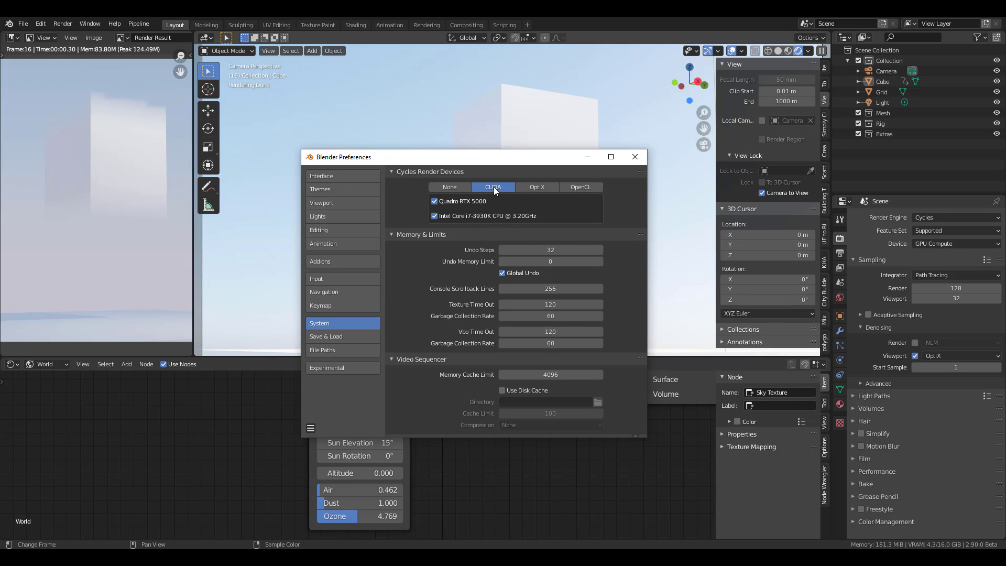
pyautogui.click(537, 188)
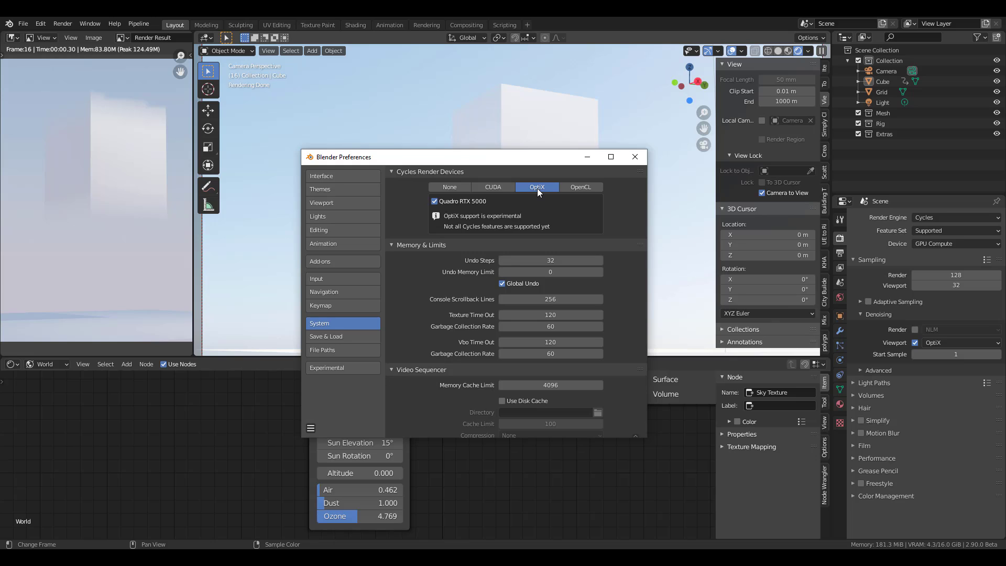
pyautogui.click(634, 157)
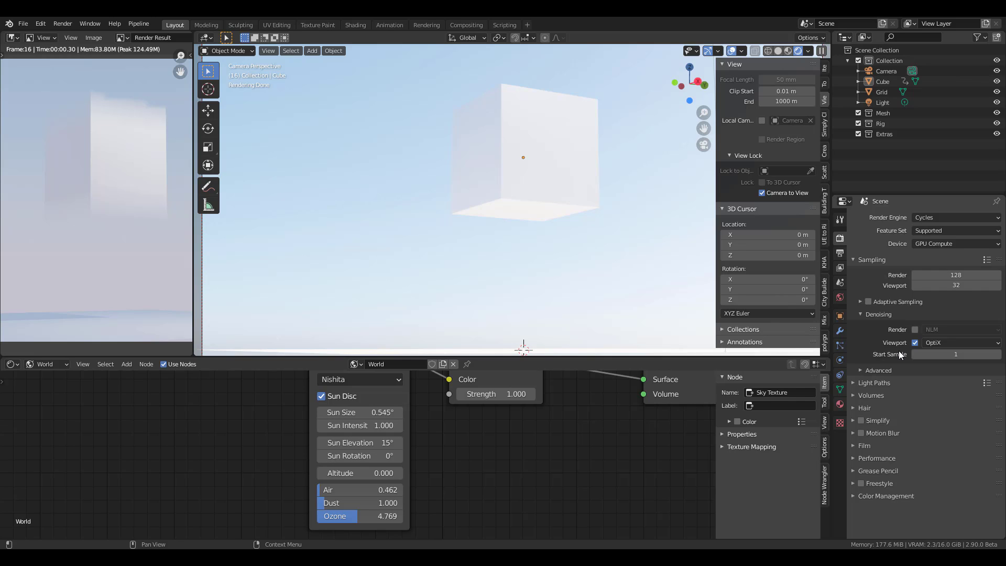
# Step: Orbit and zoom the locked camera around the cube to inspect the OptiX-denoised viewport render
pyautogui.scroll(-2, 626, 206)
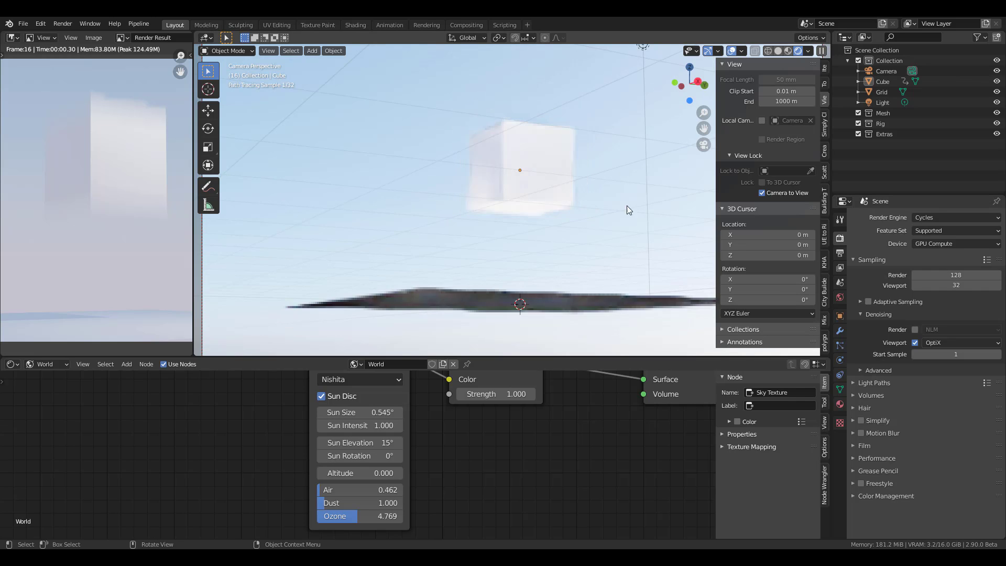
pyautogui.moveTo(627, 206); pyautogui.dragTo(556, 241, button='middle')
pyautogui.scroll(2, 576, 250)
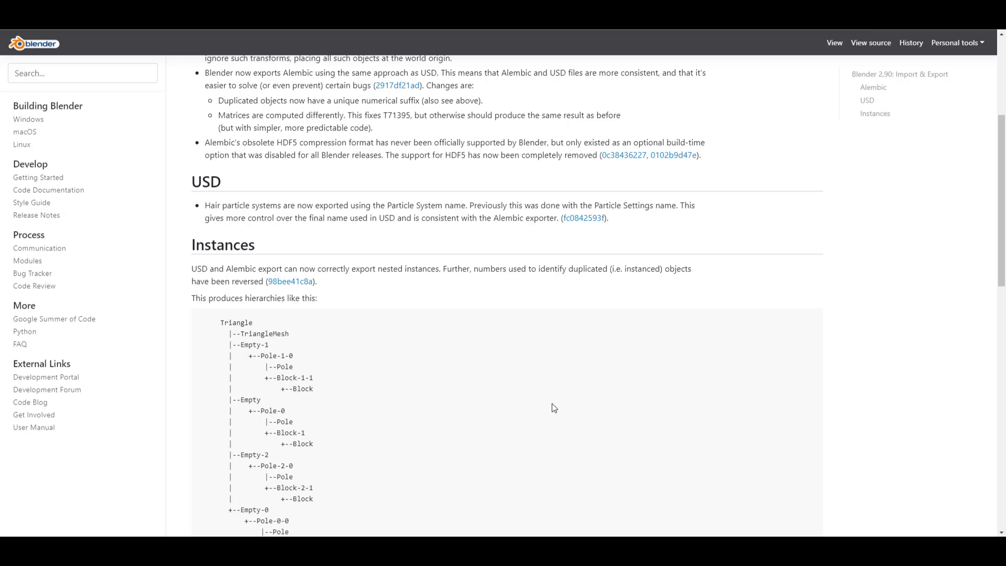
# Step: Read through the Import & Export and Animation & Rigging pages of the Blender 2.90 release notes in the browser
pyautogui.scroll(1, 554, 408)
pyautogui.scroll(-12, 540, 344)
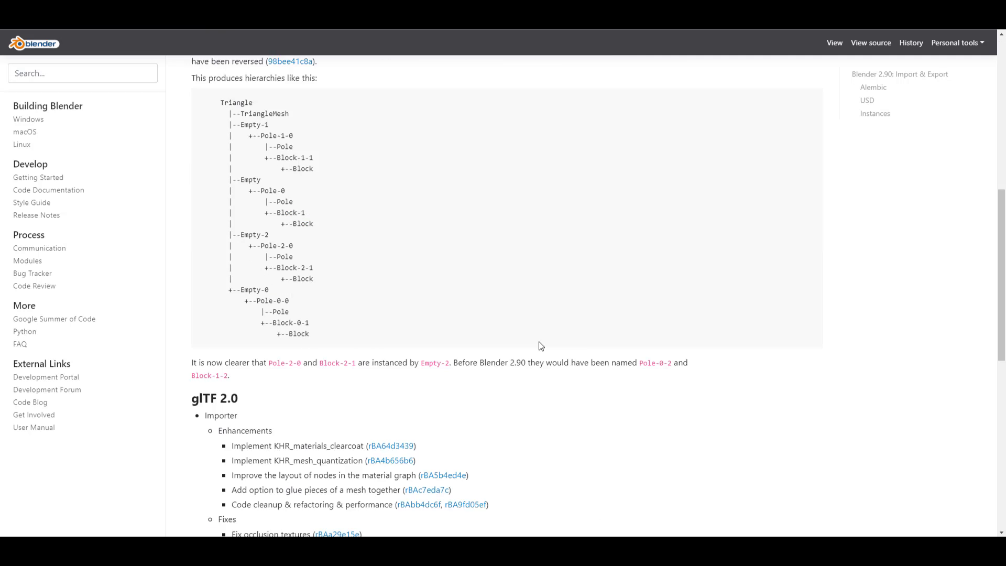
pyautogui.scroll(5, 539, 346)
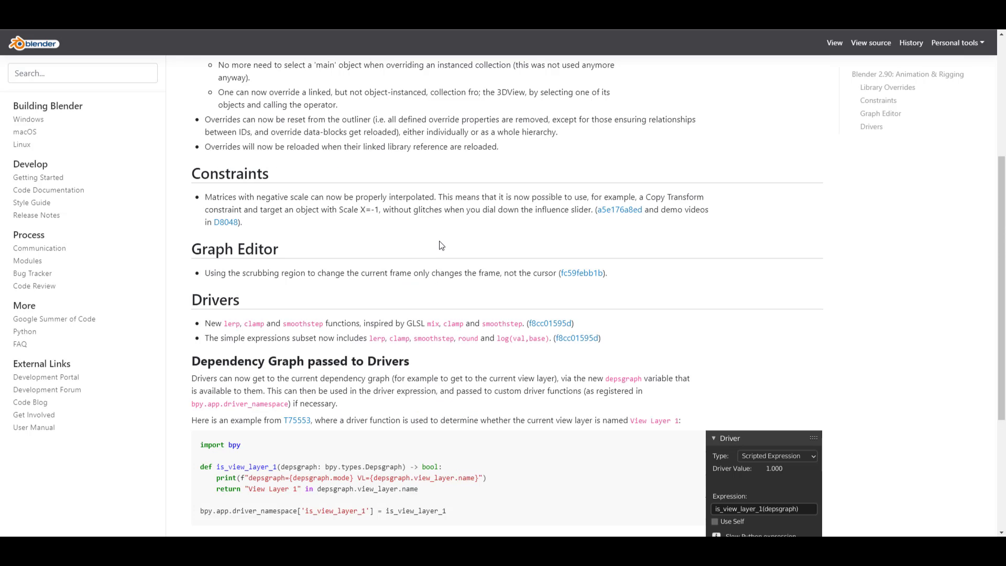
pyautogui.scroll(4, 442, 245)
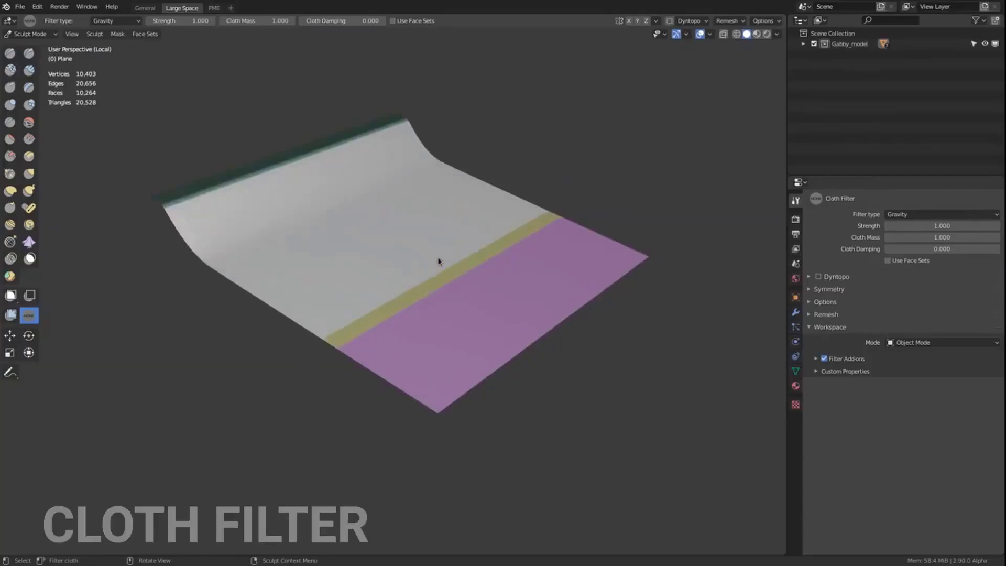
# Step: Drape the plane into curtain folds with the Gravity cloth filter at strength 1.000, using face sets for the tied curtain
pyautogui.moveTo(439, 261); pyautogui.dragTo(515, 314)
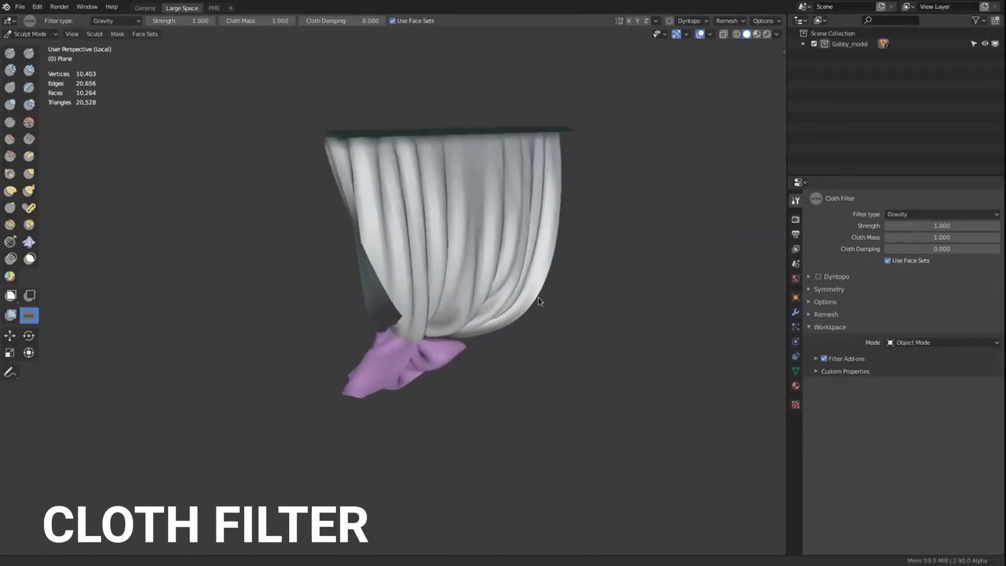
pyautogui.moveTo(539, 298); pyautogui.dragTo(591, 365)
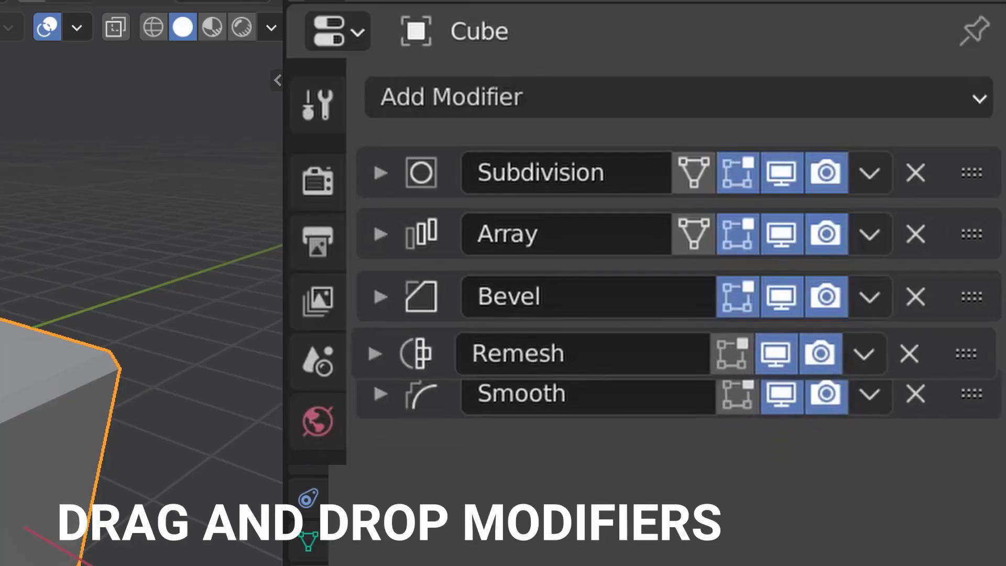
# Step: Move the Remesh modifier up in the cube's modifier stack
pyautogui.moveTo(971, 353); pyautogui.dragTo(970, 288)
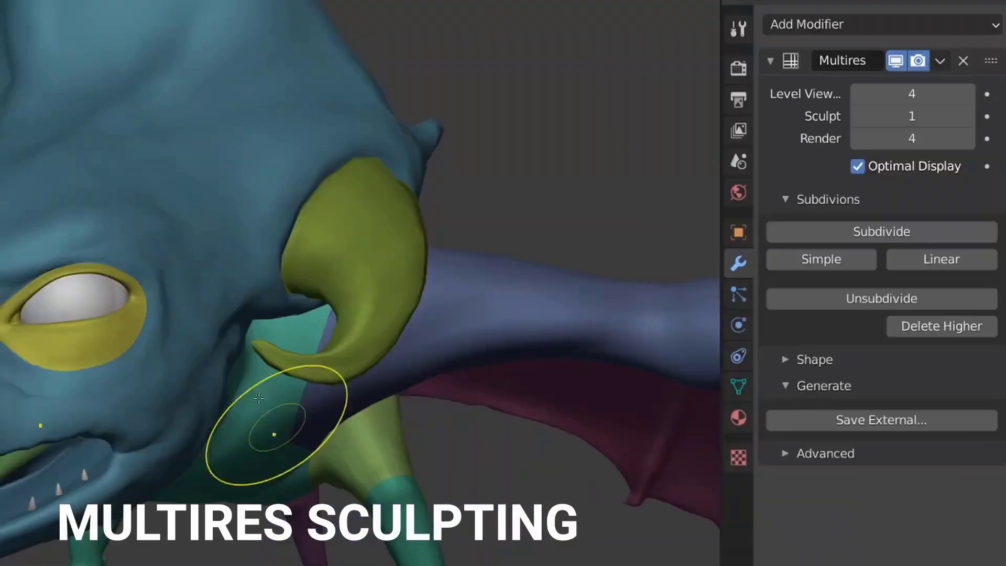
# Step: Switch the baby dragon from Sculpt Mode to Object Mode and inspect its full multires detail around the head
pyautogui.hotkey('ctrl', 'Tab')
pyautogui.click(166, 348)
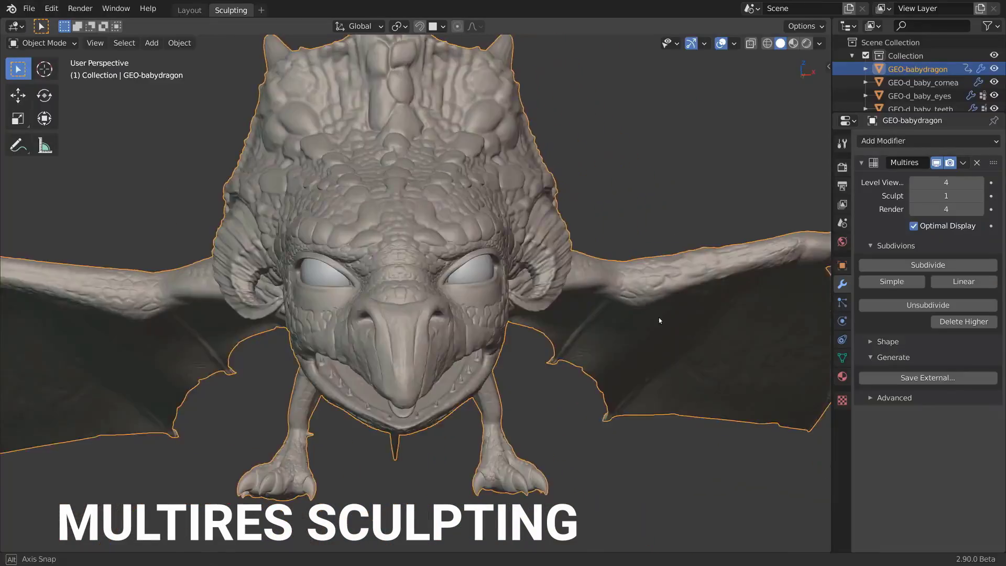
pyautogui.moveTo(659, 317); pyautogui.dragTo(647, 291, button='middle')
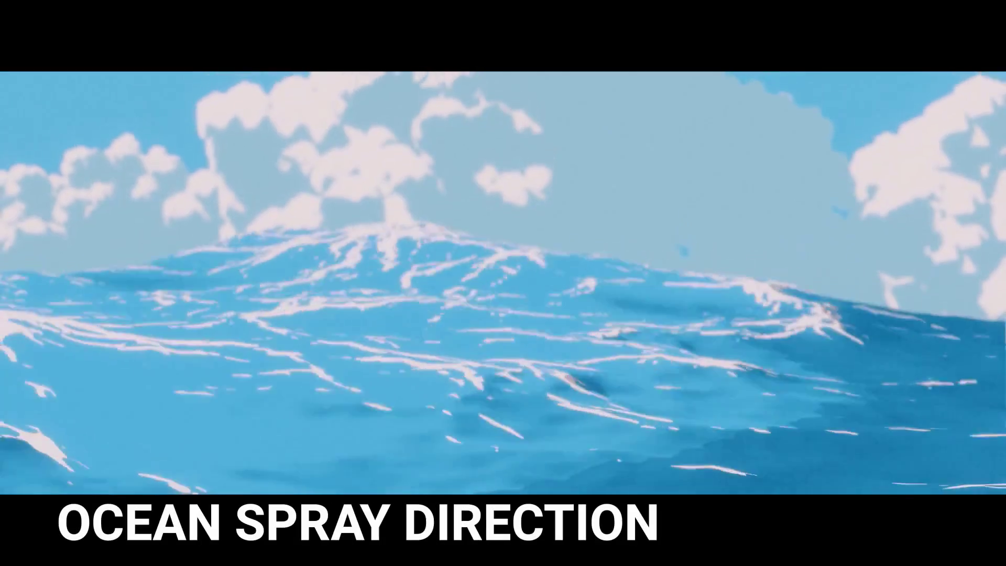